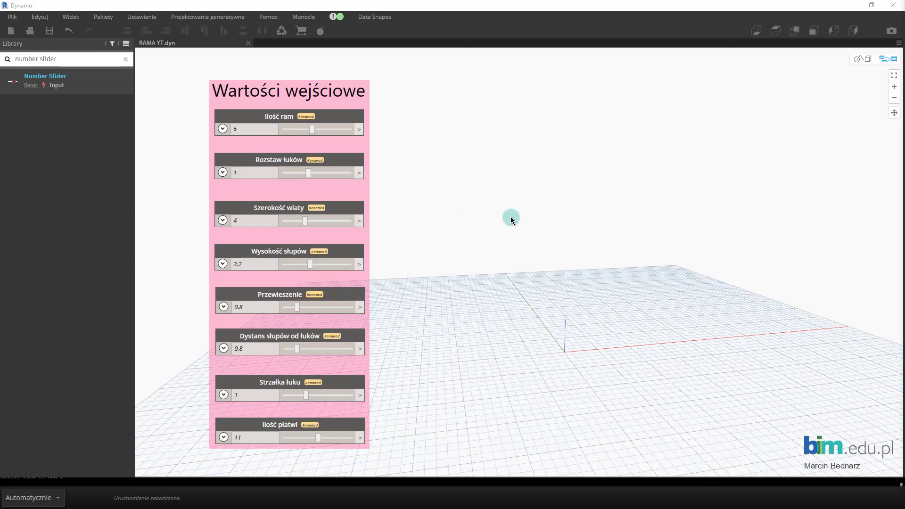
# - Clear the 'number slider' search from the node library search box
pyautogui.click(125, 59)
pyautogui.write('point.')
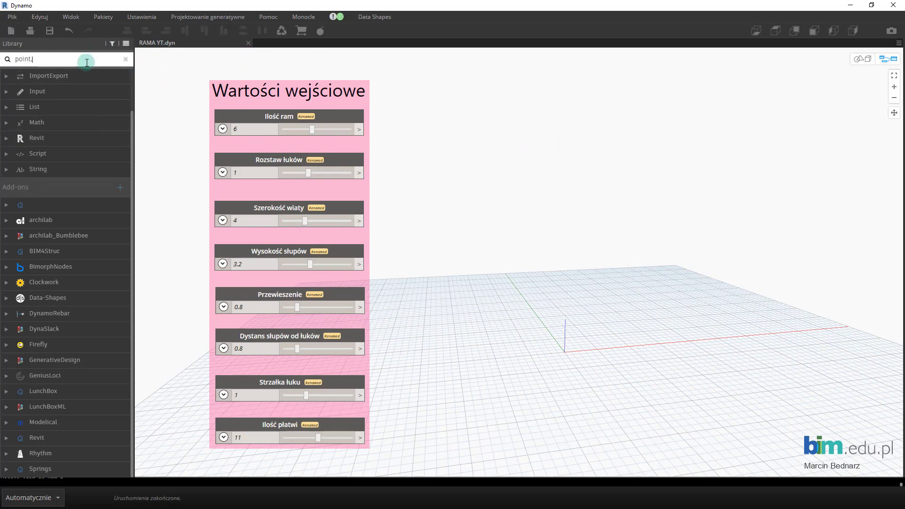
# - Add a Point.ByCoordinates (x, y, z) node and place it right of the slider group
pyautogui.write('by')
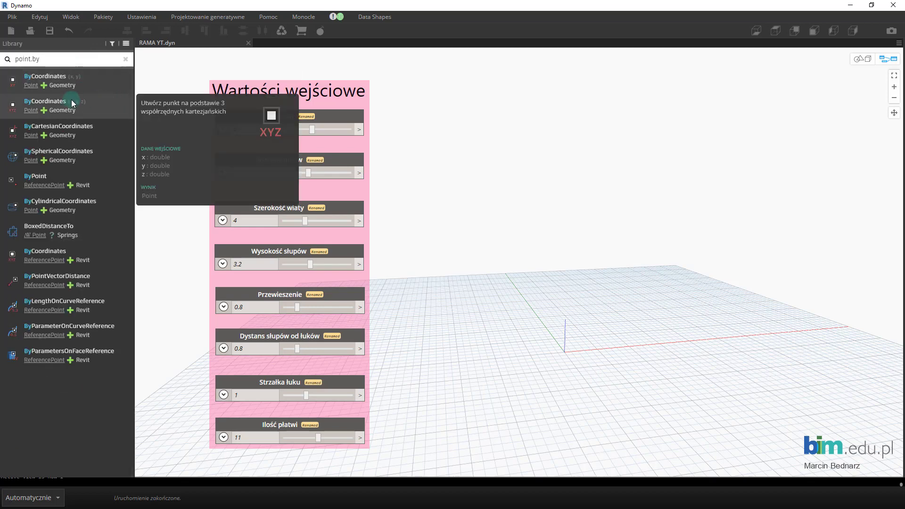
pyautogui.click(72, 101)
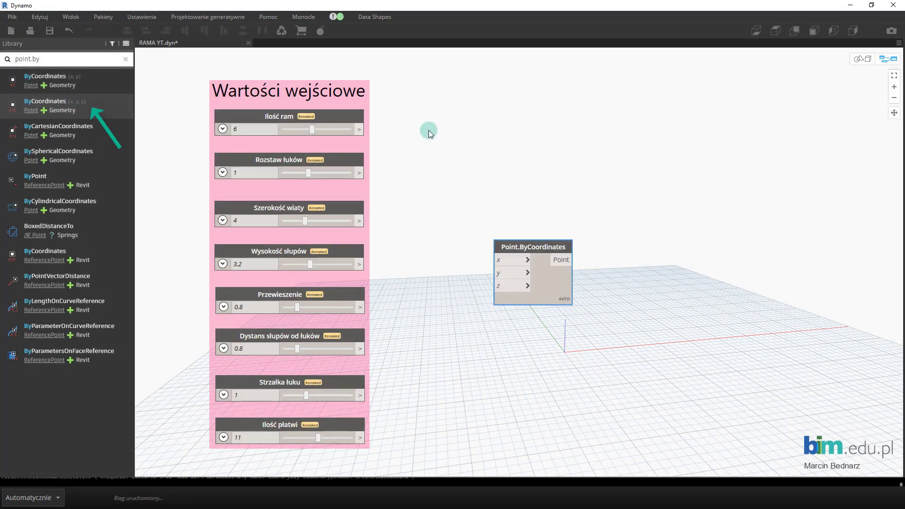
pyautogui.moveTo(530, 247); pyautogui.dragTo(652, 216)
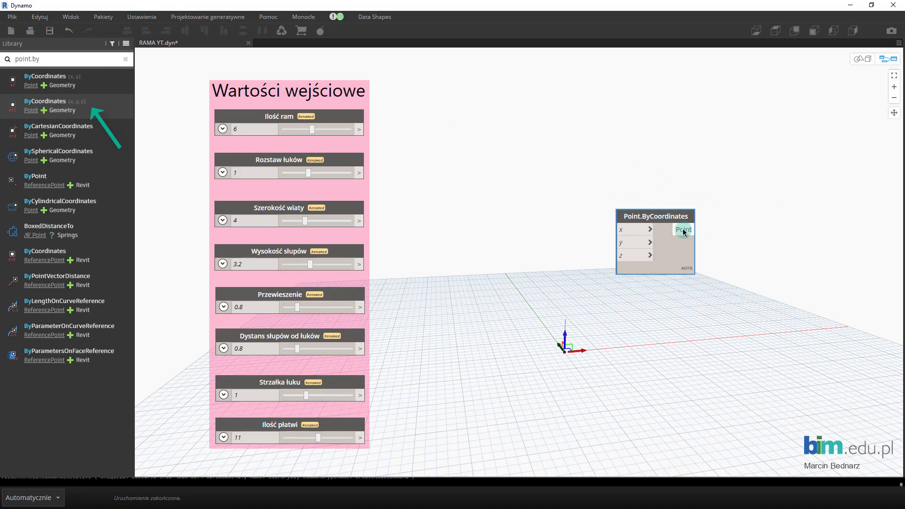
pyautogui.moveTo(683, 230)
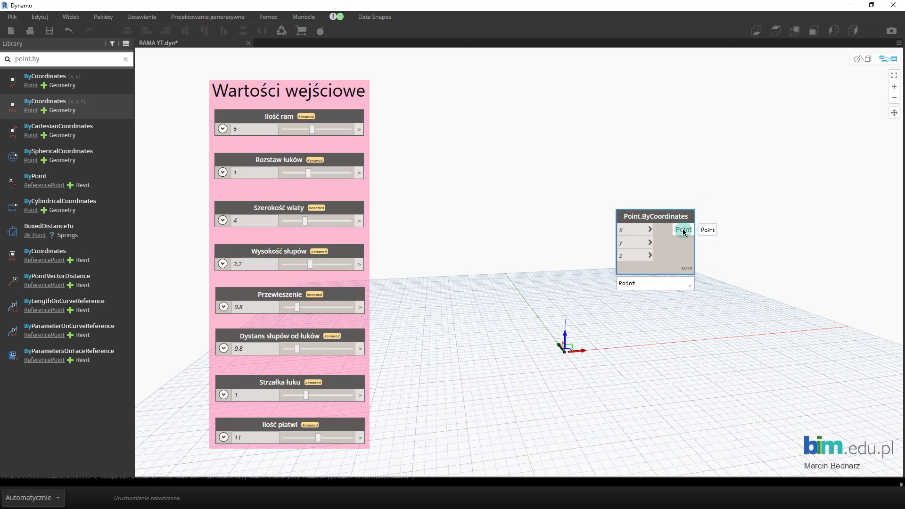
pyautogui.scroll(1, 683, 232)
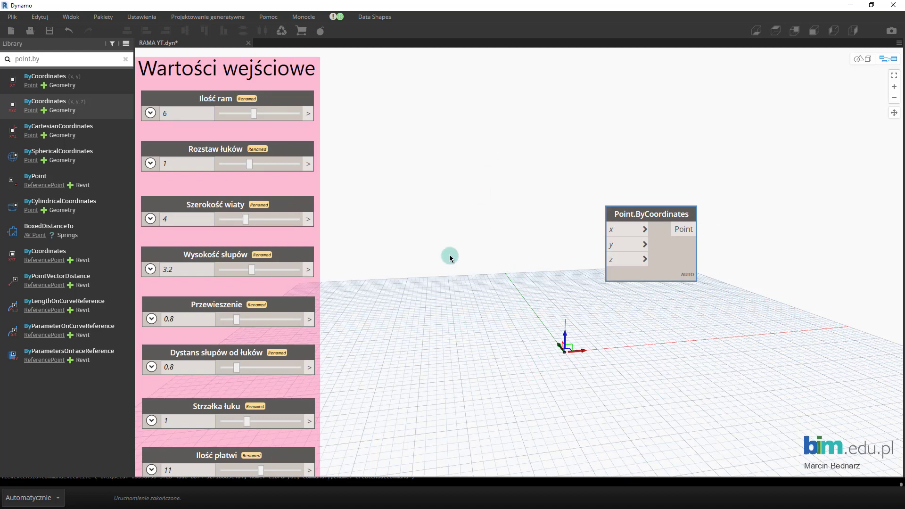
pyautogui.moveTo(451, 257); pyautogui.dragTo(490, 258, button='middle')
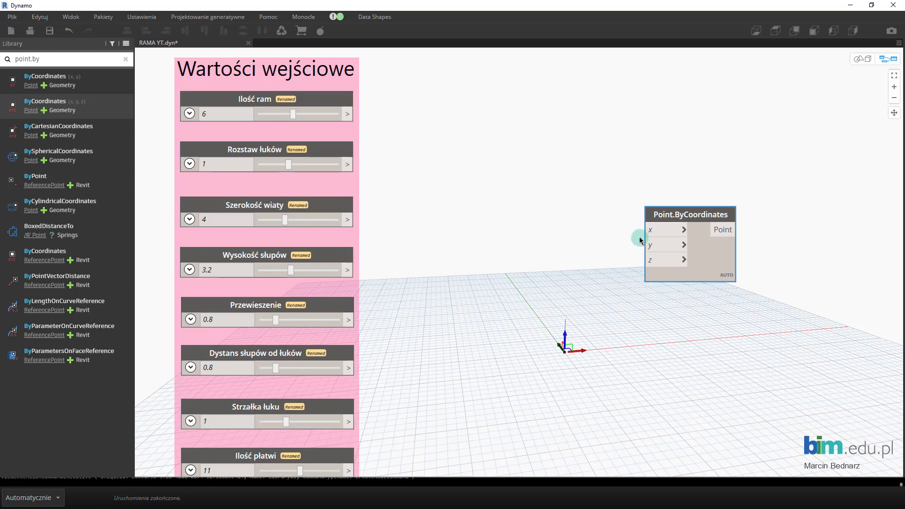
# - Create a Code Block with x1=0; and [x1,x2]; and move it right
pyautogui.doubleClick(498, 280)
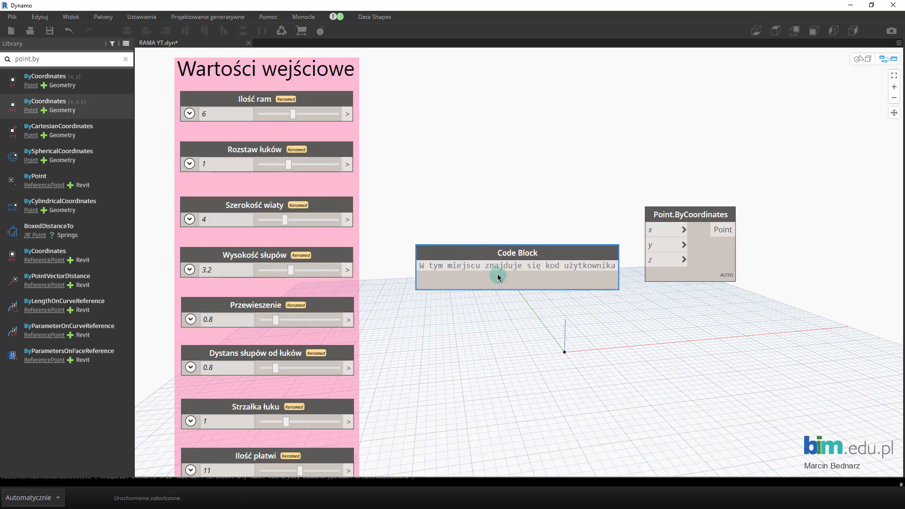
pyautogui.write('x1=0;')
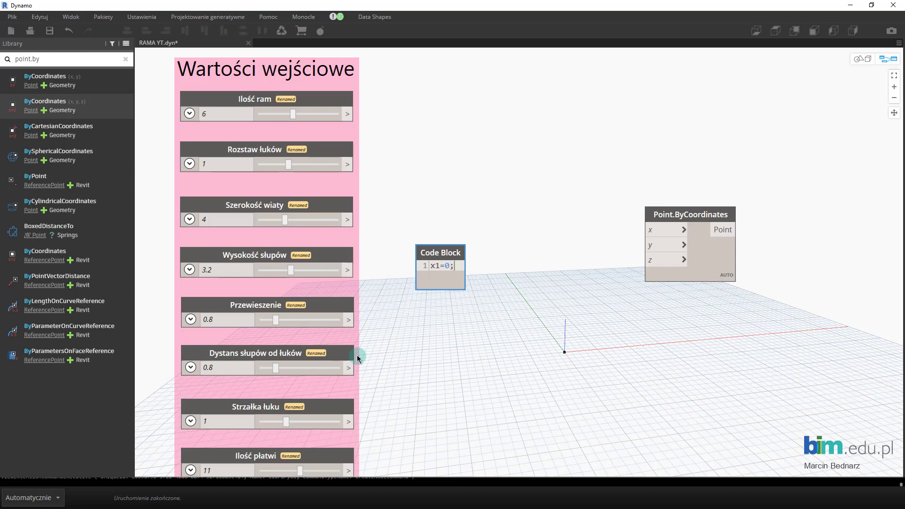
pyautogui.press('Return')
pyautogui.write('[')
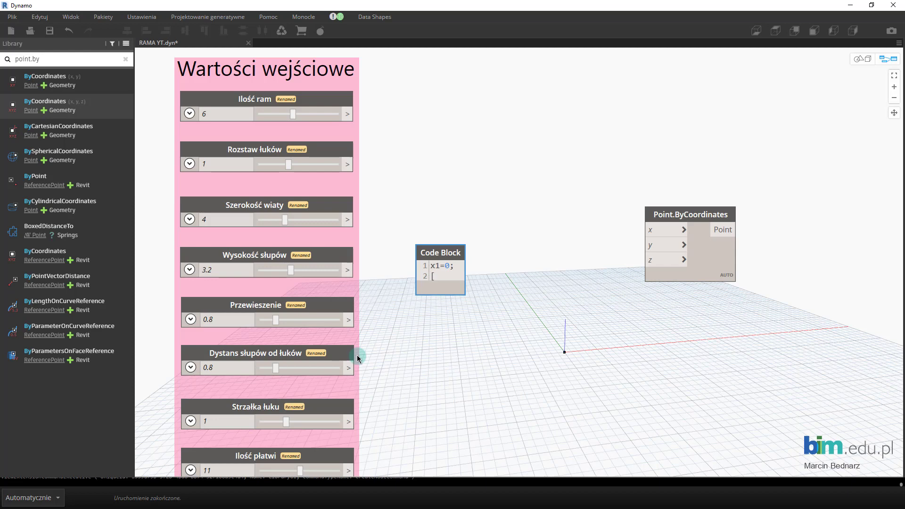
pyautogui.write('x1,x2')
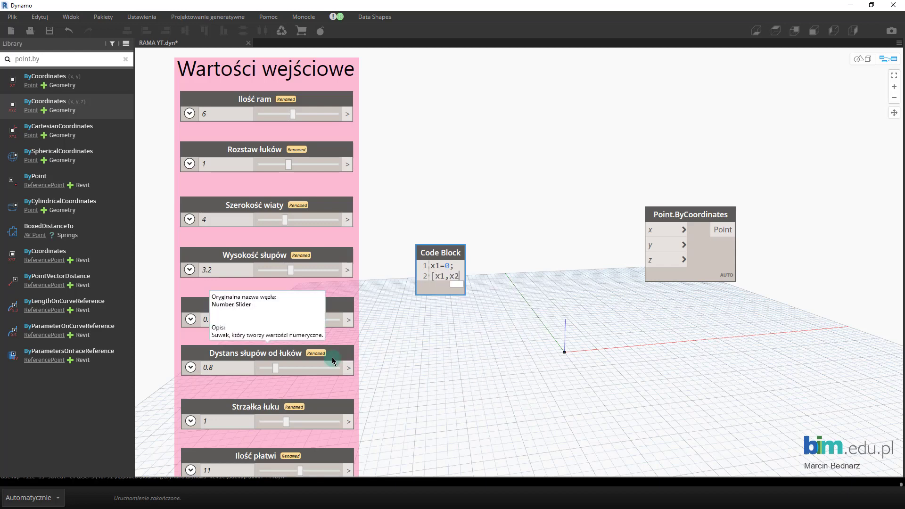
pyautogui.write('];')
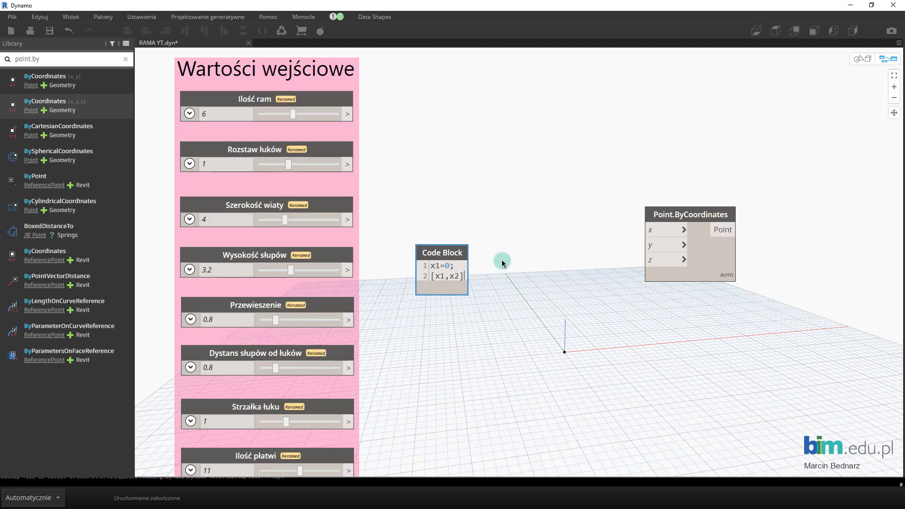
pyautogui.click(503, 272)
pyautogui.moveTo(471, 252); pyautogui.dragTo(513, 255)
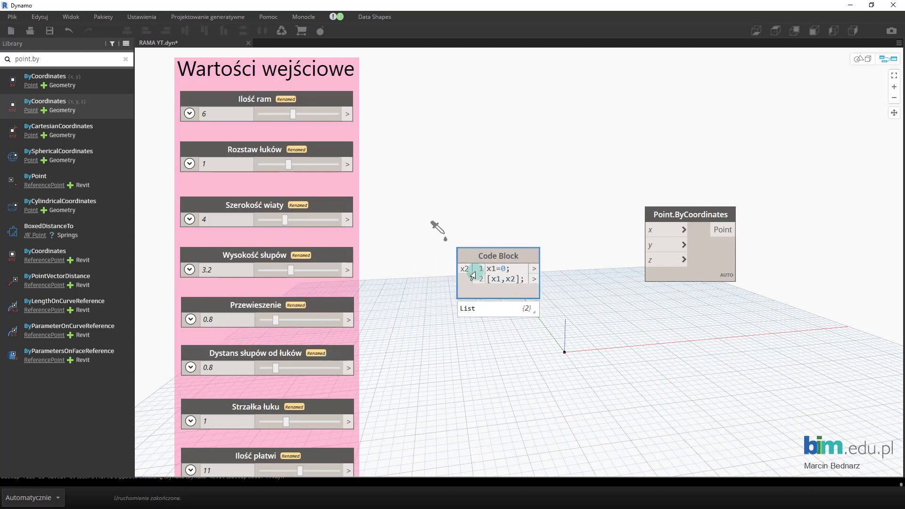
# - Feed Szerokość wiaty into x2 and add the comment //Podstawy słupów (wsp. X)
pyautogui.click(492, 269)
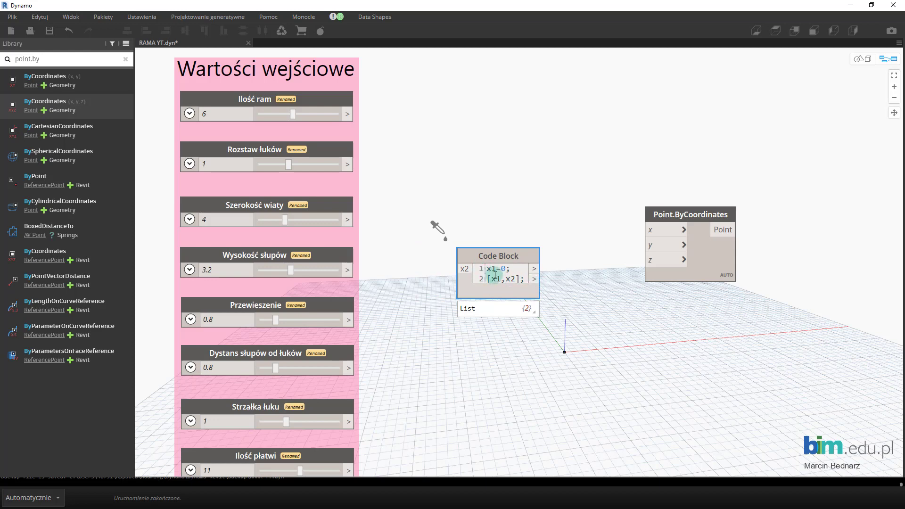
pyautogui.click(468, 281)
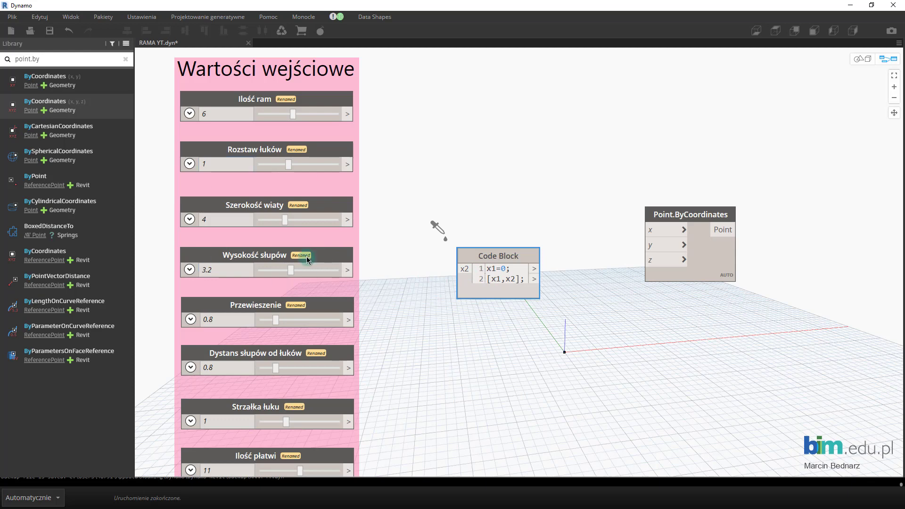
pyautogui.click(377, 221)
pyautogui.click(465, 270)
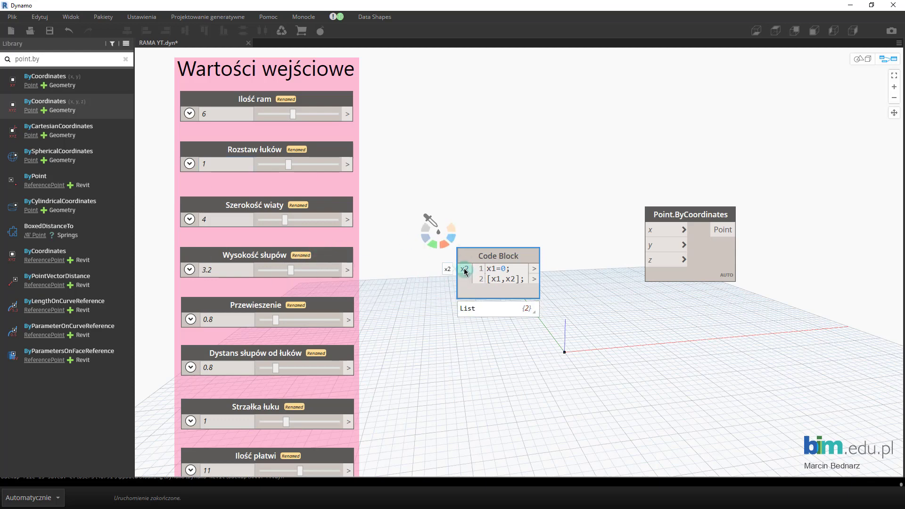
pyautogui.click(351, 220)
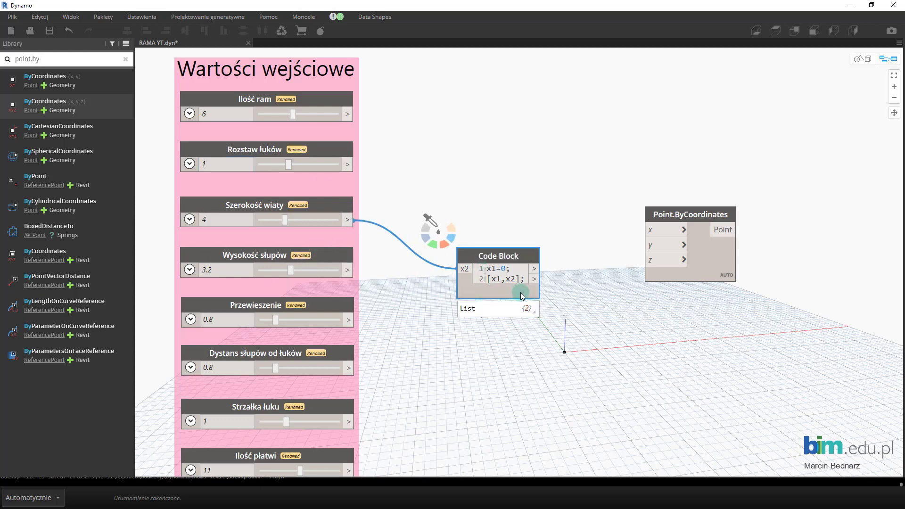
pyautogui.click(534, 310)
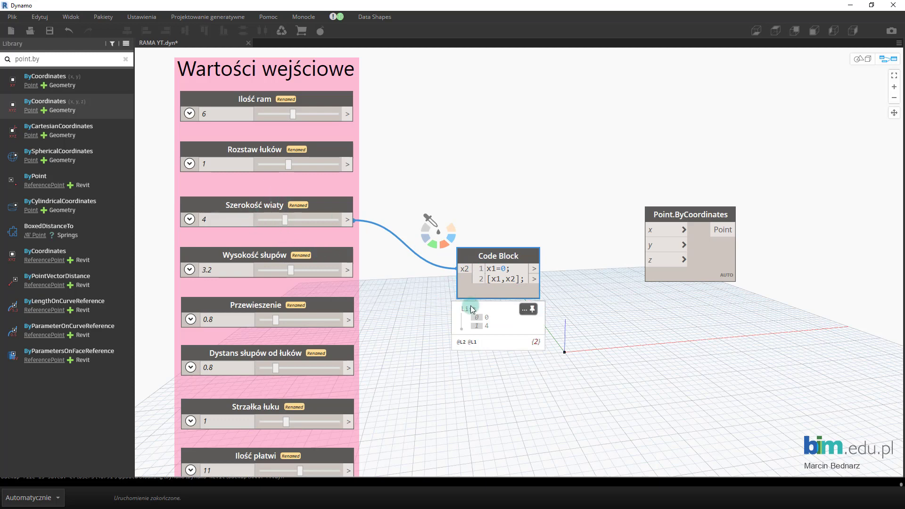
pyautogui.moveTo(497, 309)
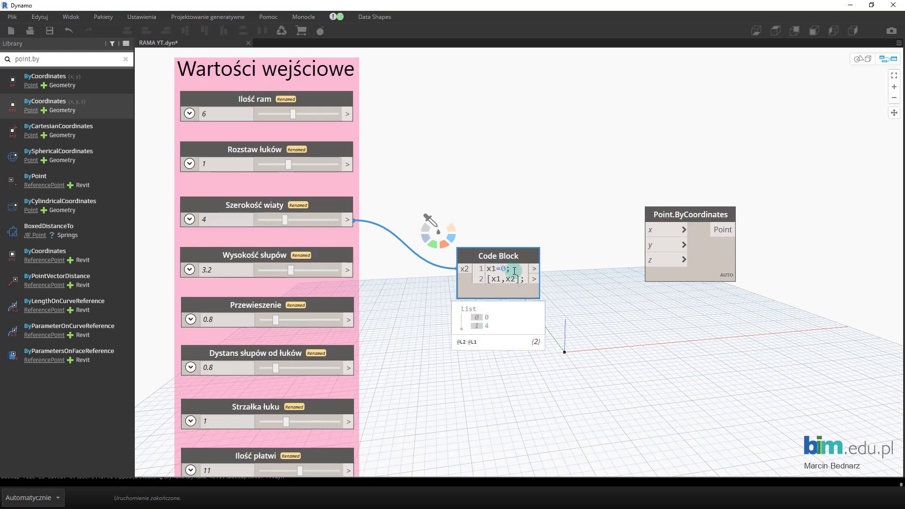
pyautogui.press('Return')
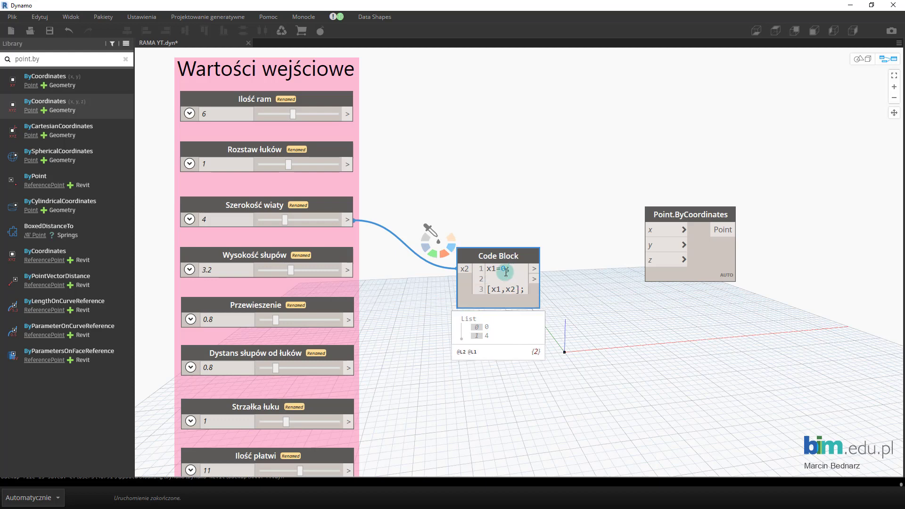
pyautogui.write('//Pod')
pyautogui.write('stawy')
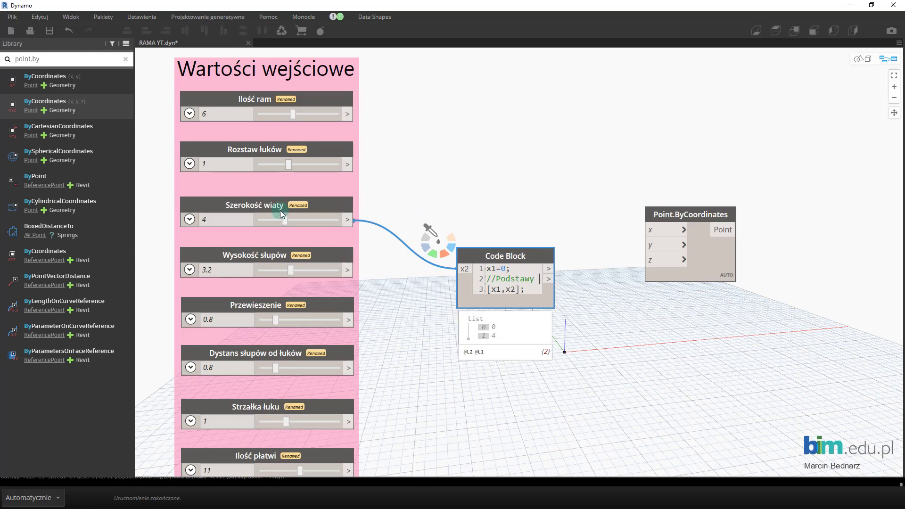
pyautogui.write(' słup')
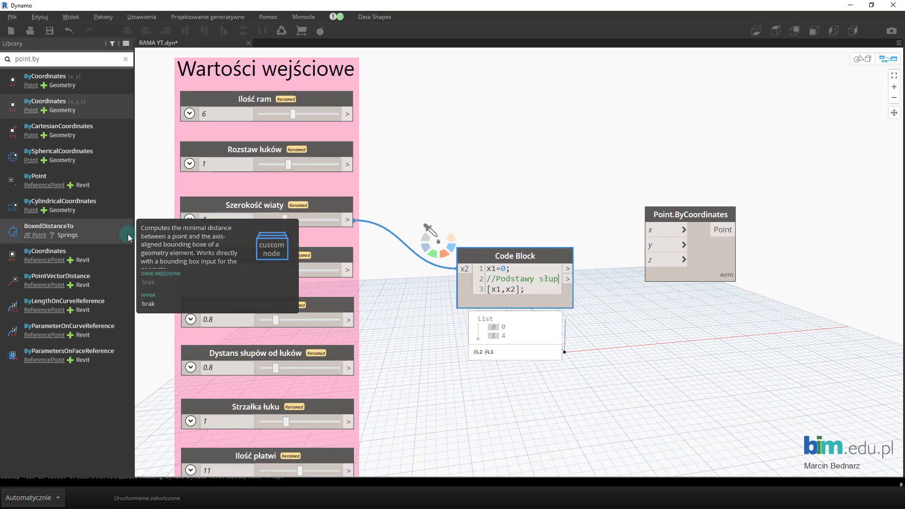
pyautogui.write('ów (wsp. ')
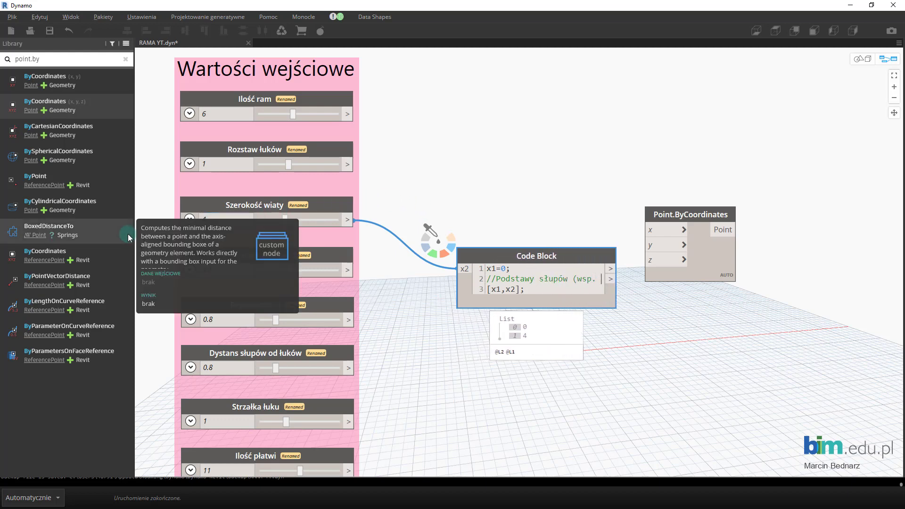
pyautogui.write('X)')
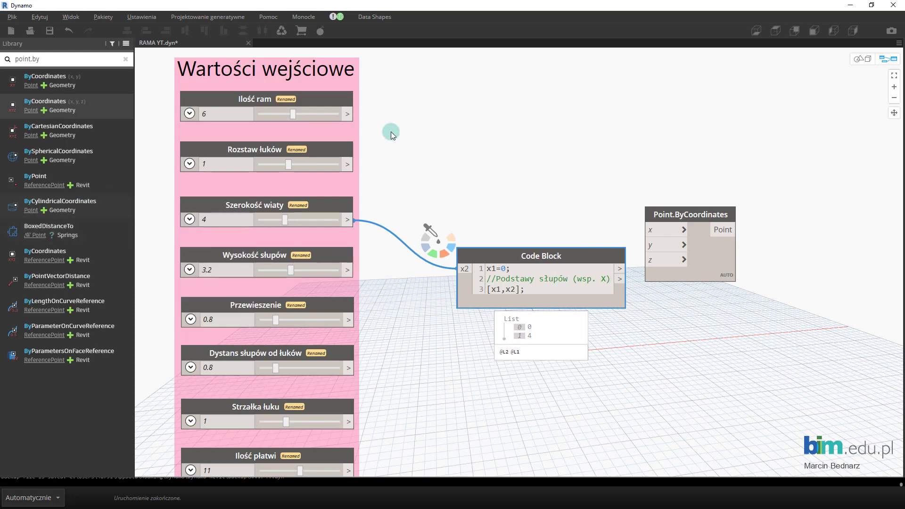
# - Wire the Code Block list into Point.ByCoordinates x, giving two base points along X
pyautogui.click(391, 132)
pyautogui.moveTo(682, 217); pyautogui.dragTo(740, 227)
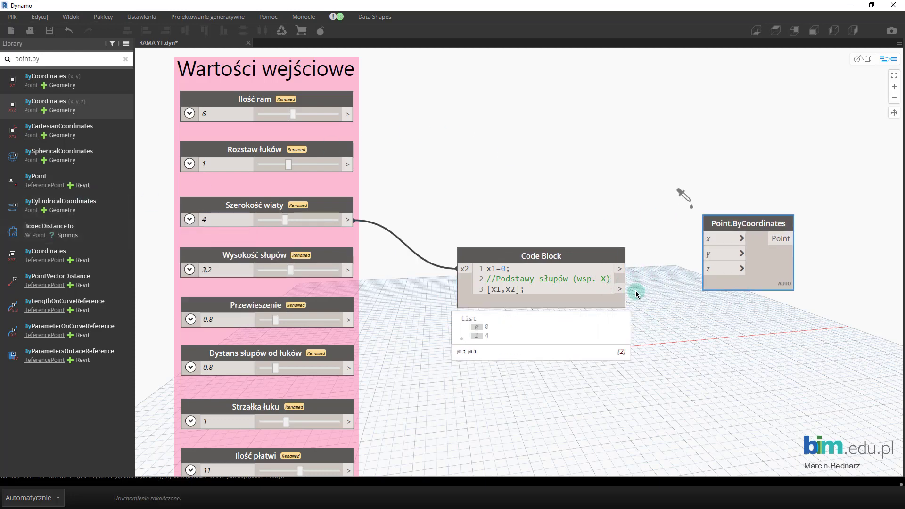
pyautogui.click(620, 289)
pyautogui.click(705, 239)
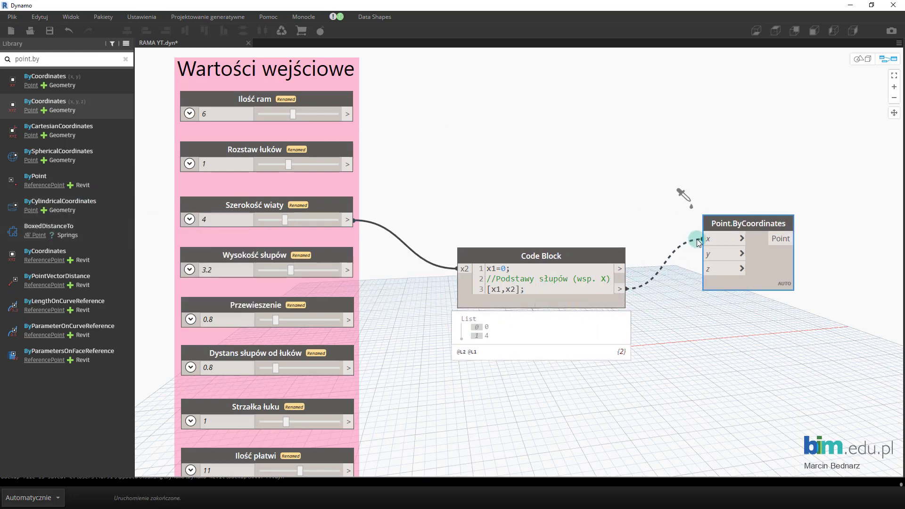
pyautogui.hotkey('ctrl', 'b')
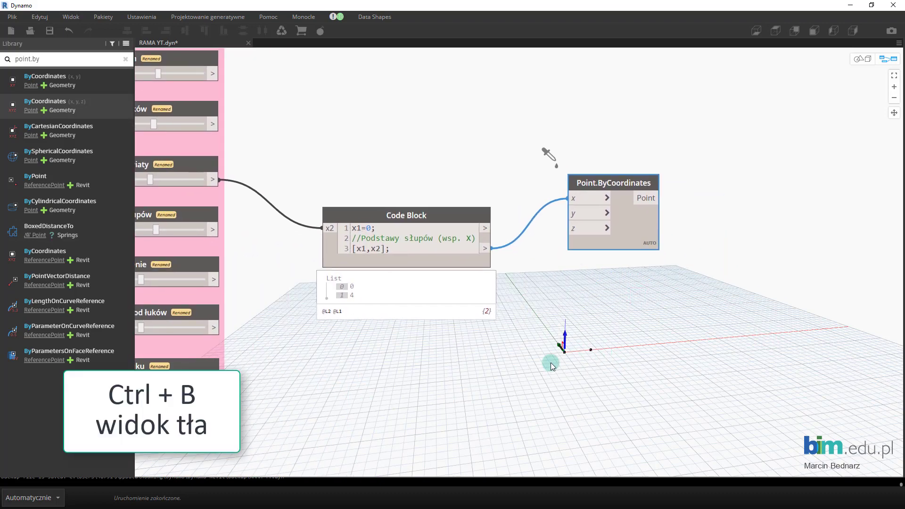
pyautogui.moveTo(559, 367)
pyautogui.mouseDown(button='right')
pyautogui.moveTo(745, 330)
pyautogui.moveTo(827, 372)
pyautogui.moveTo(708, 344)
pyautogui.moveTo(770, 372)
pyautogui.moveTo(747, 386)
pyautogui.moveTo(761, 385)
pyautogui.mouseUp(button='right')
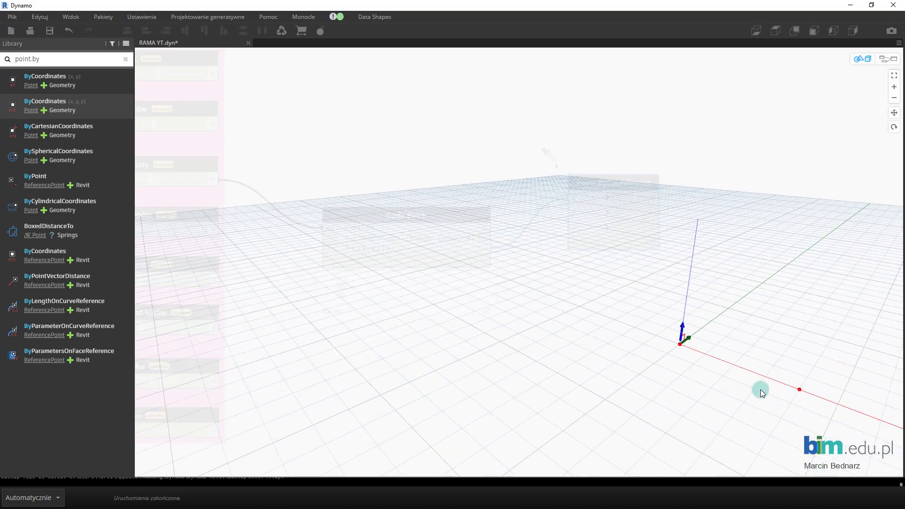
pyautogui.hotkey('ctrl', 'b')
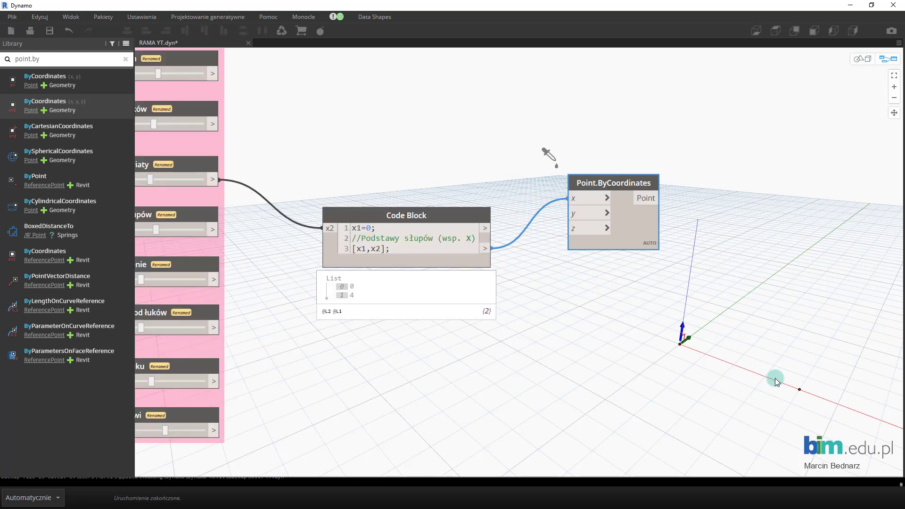
pyautogui.moveTo(488, 131); pyautogui.dragTo(490, 110)
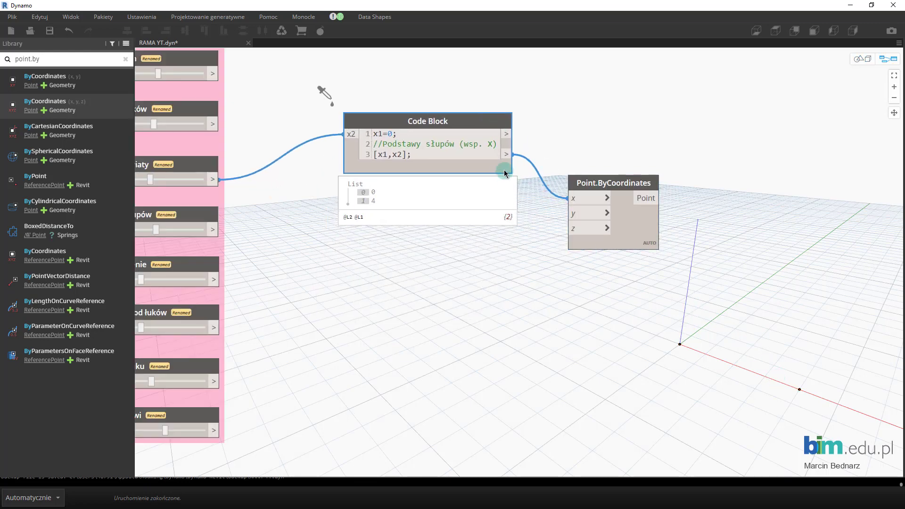
pyautogui.moveTo(597, 188); pyautogui.dragTo(601, 117)
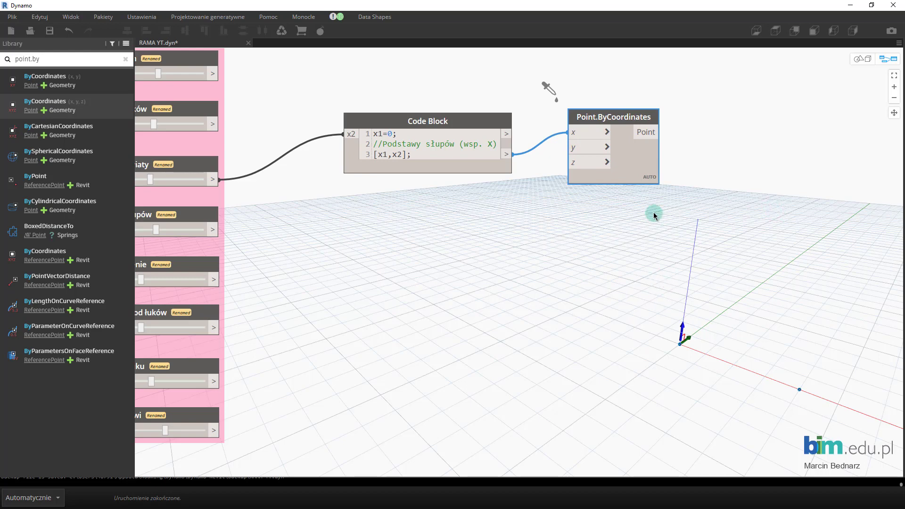
# - Place a Geometry.Translate (direction, distance) node and feed the base points into its geometry
pyautogui.click(127, 60)
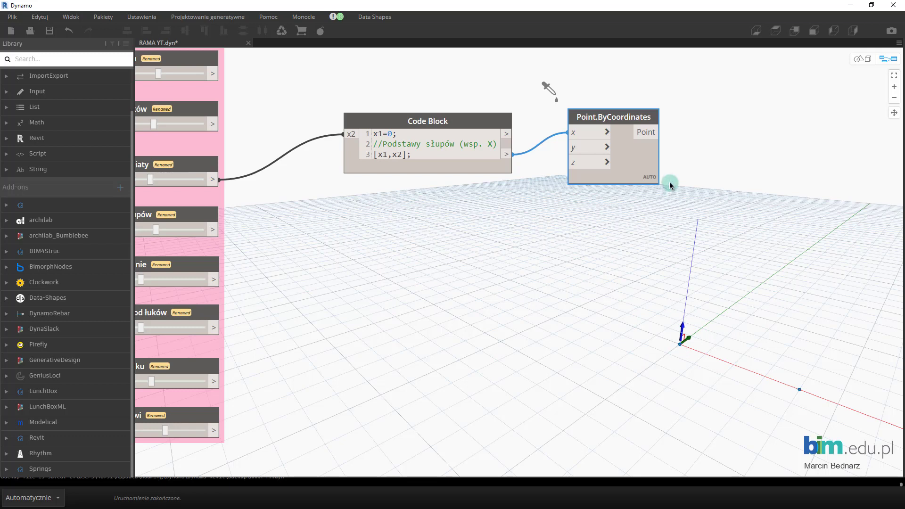
pyautogui.moveTo(424, 299); pyautogui.dragTo(485, 305, button='middle')
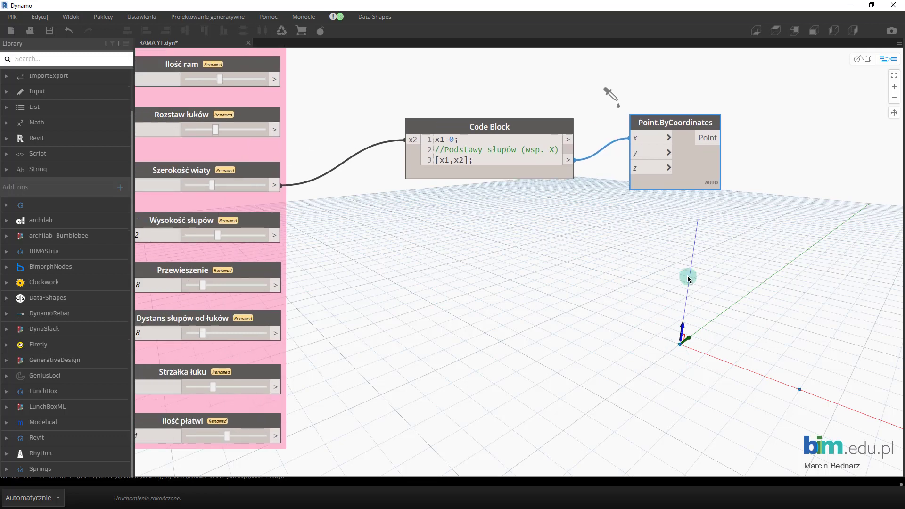
pyautogui.moveTo(563, 316); pyautogui.dragTo(640, 320, button='middle')
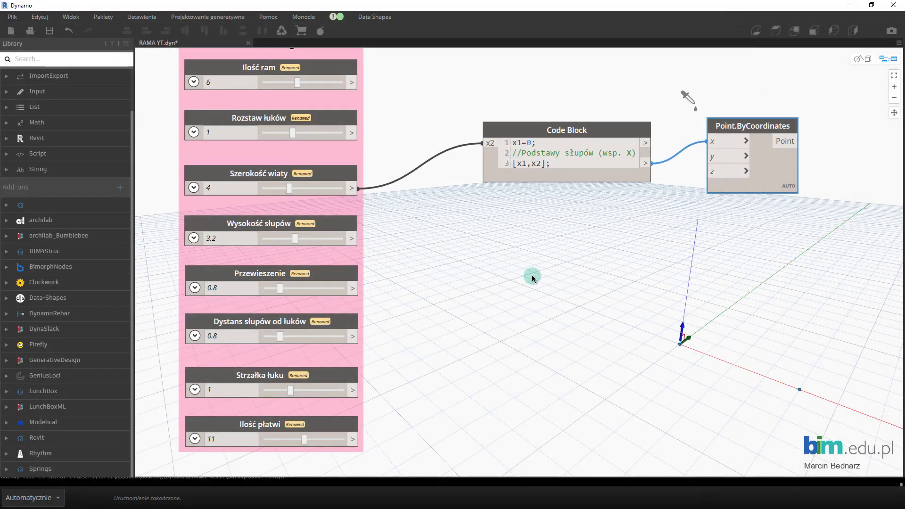
pyautogui.moveTo(615, 276); pyautogui.dragTo(569, 295, button='middle')
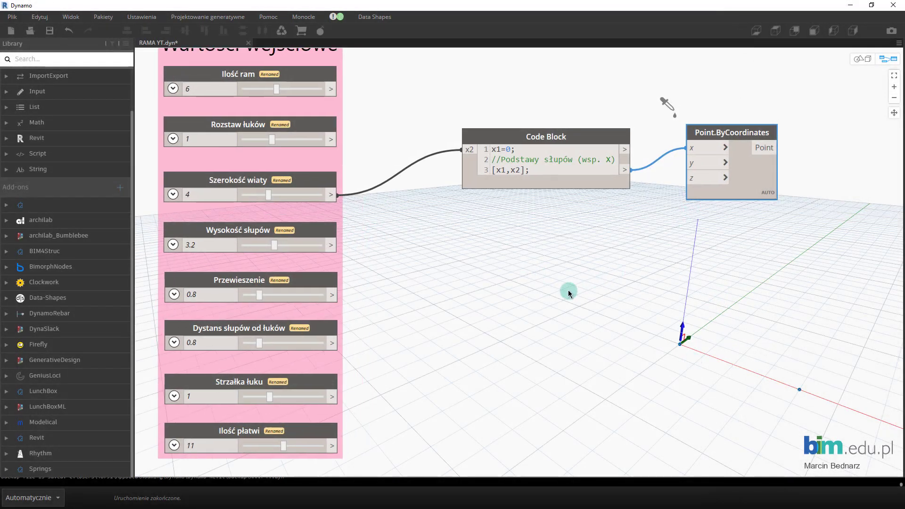
pyautogui.click(68, 58)
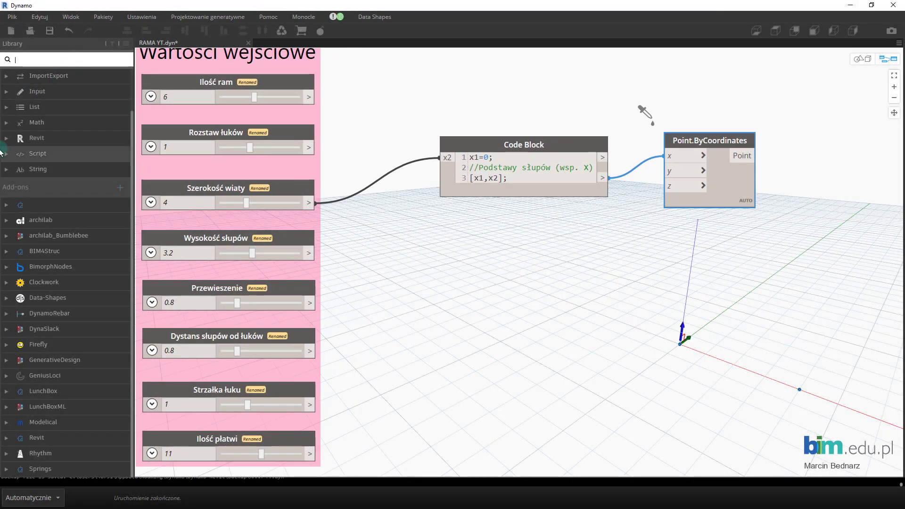
pyautogui.write('geometry.translate')
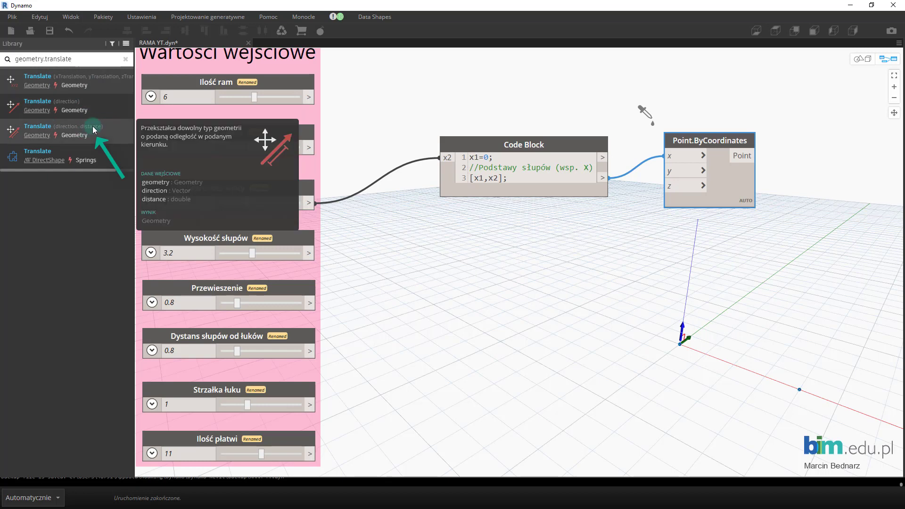
pyautogui.click(72, 135)
pyautogui.moveTo(514, 262); pyautogui.dragTo(755, 253)
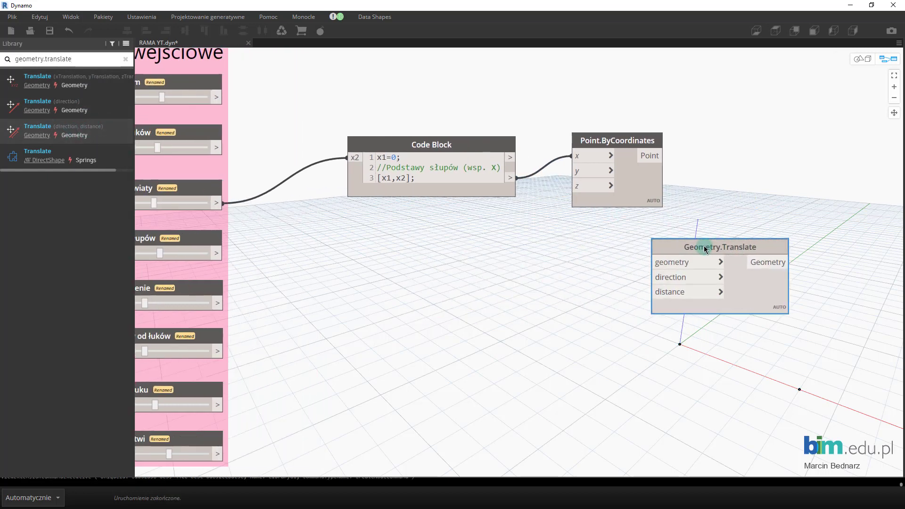
pyautogui.moveTo(646, 166)
pyautogui.mouseDown()
pyautogui.moveTo(655, 262)
pyautogui.moveTo(681, 240)
pyautogui.mouseUp()
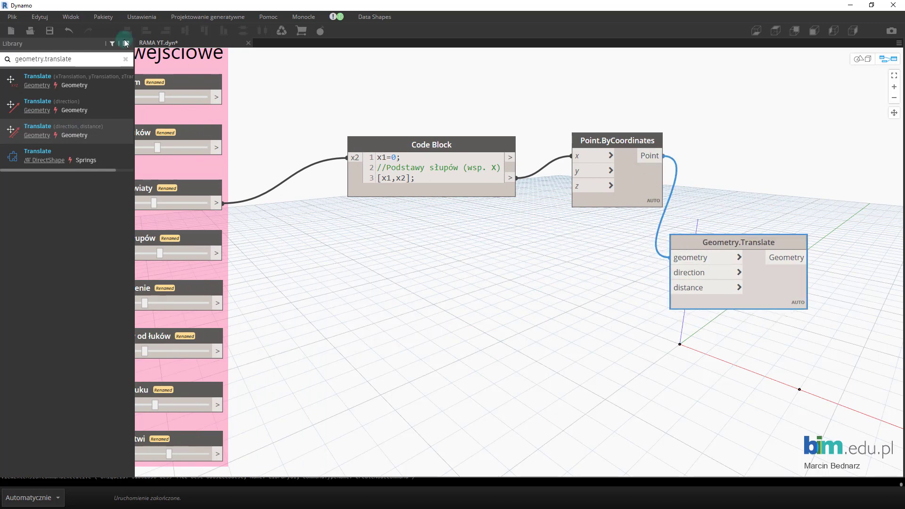
pyautogui.click(125, 59)
pyautogui.write('V')
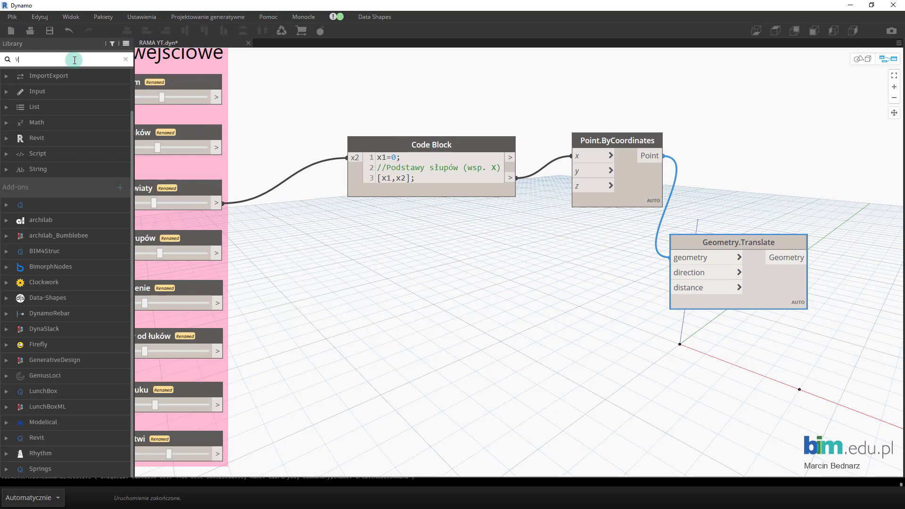
pyautogui.write('ecot')
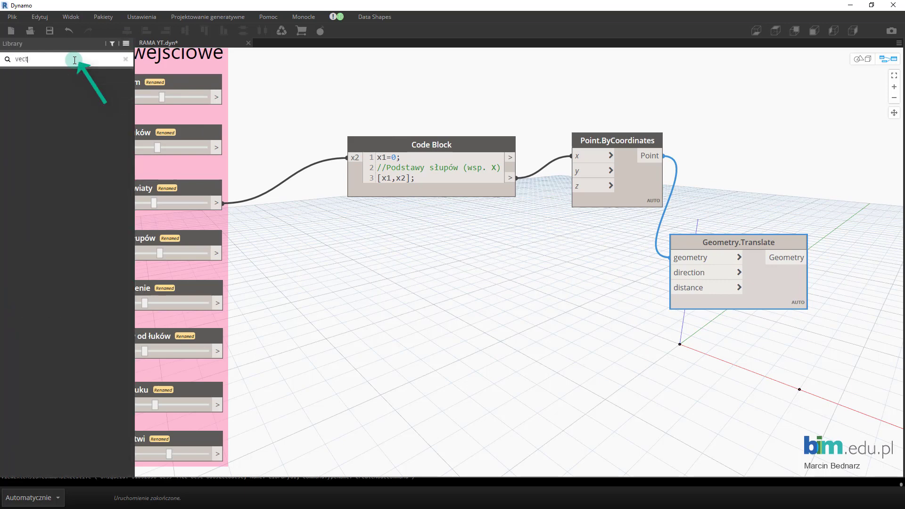
pyautogui.write('.za')
# - Add a Vector.ZAxis node as the Translate direction
pyautogui.press('BackSpace')
pyautogui.write('ct')
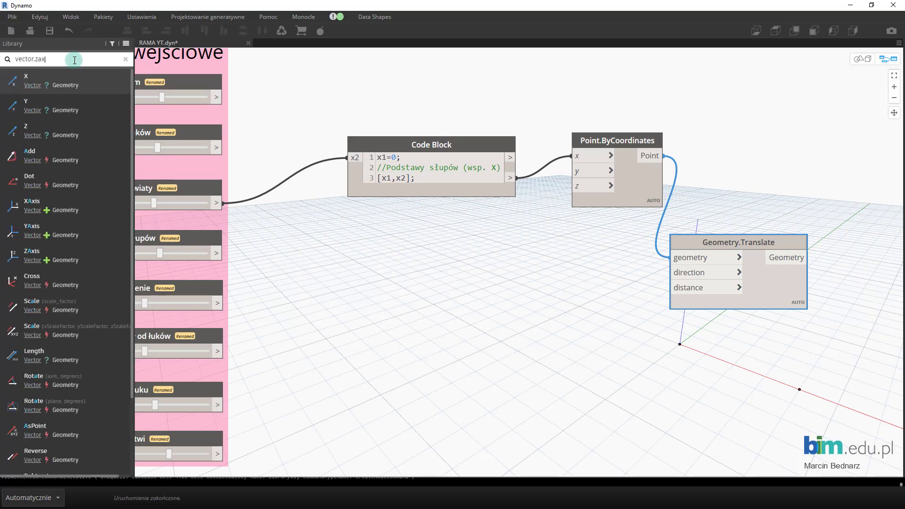
pyautogui.moveTo(21, 79); pyautogui.dragTo(537, 271)
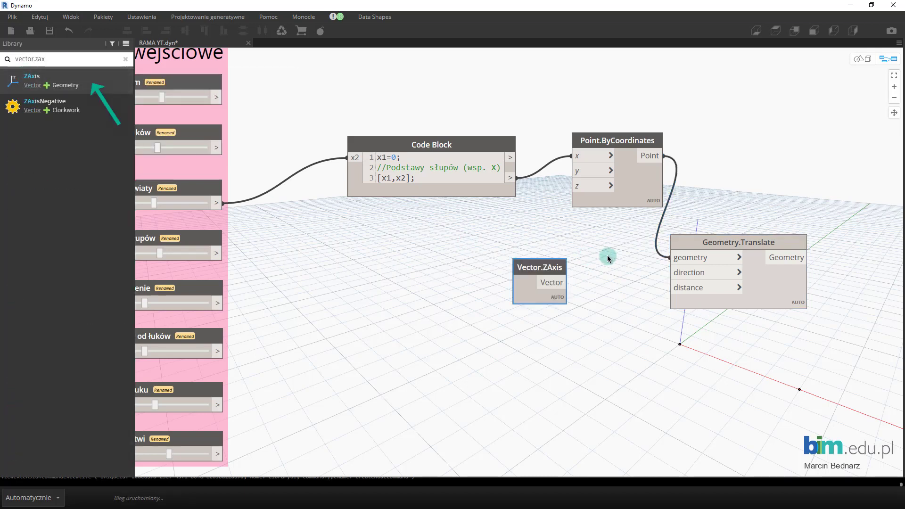
pyautogui.click(568, 282)
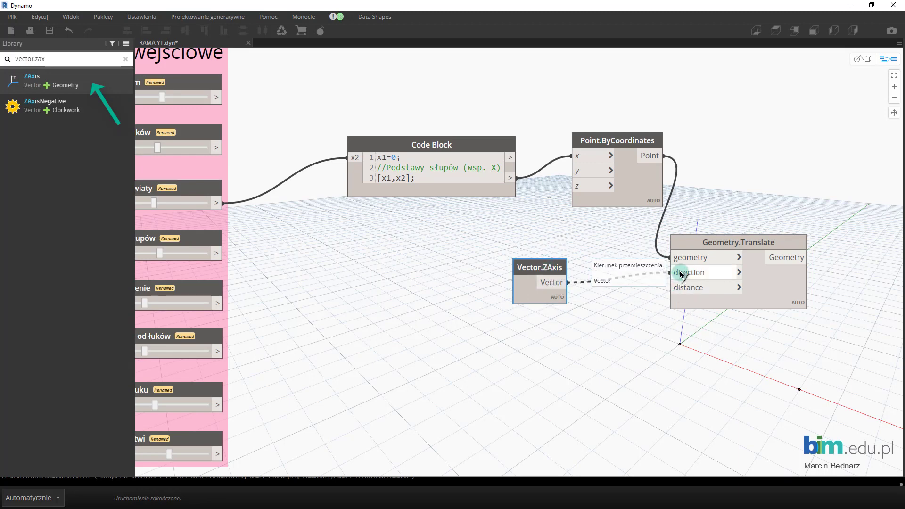
pyautogui.click(681, 273)
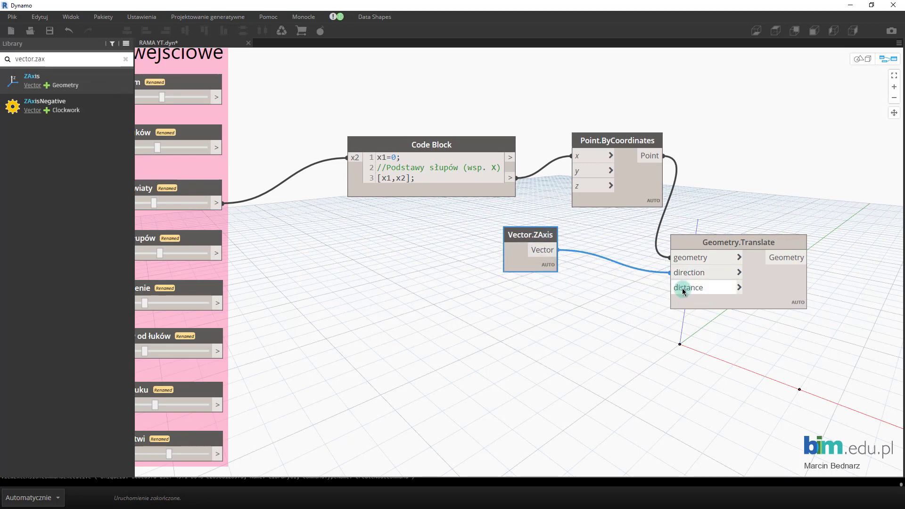
# - Use the Wysokość słupów slider value as the Translate distance
pyautogui.moveTo(480, 302); pyautogui.dragTo(626, 297, button='middle')
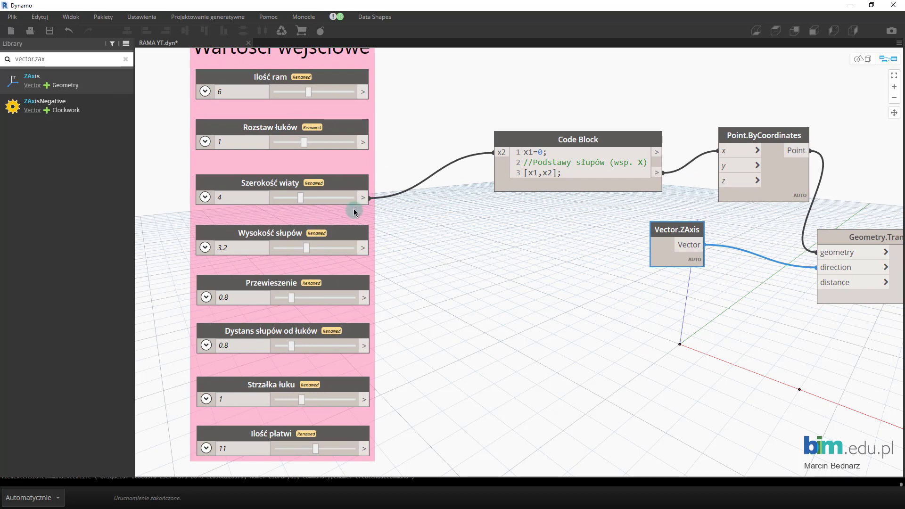
pyautogui.click(370, 247)
pyautogui.click(816, 282)
pyautogui.moveTo(638, 315); pyautogui.dragTo(416, 297, button='middle')
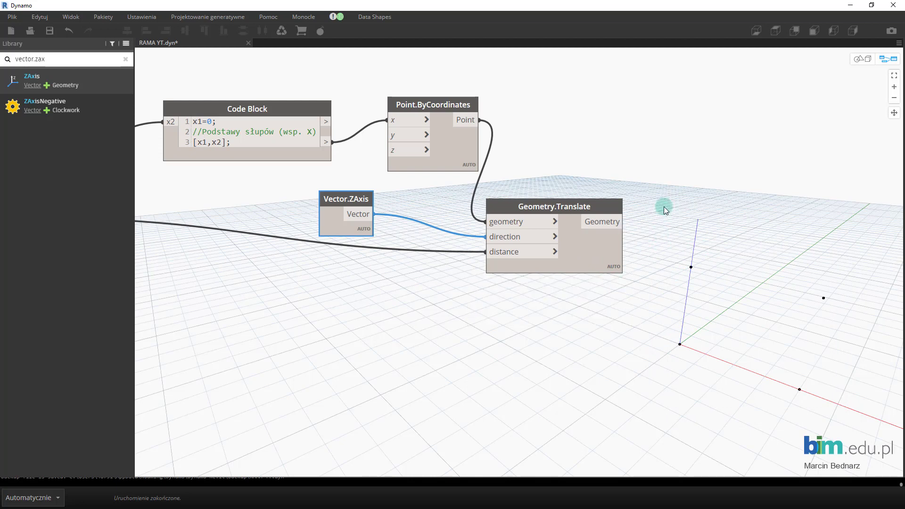
# - Add Line.ByStartPointEndPoint from base points to raised points, drawing the two columns
pyautogui.click(126, 59)
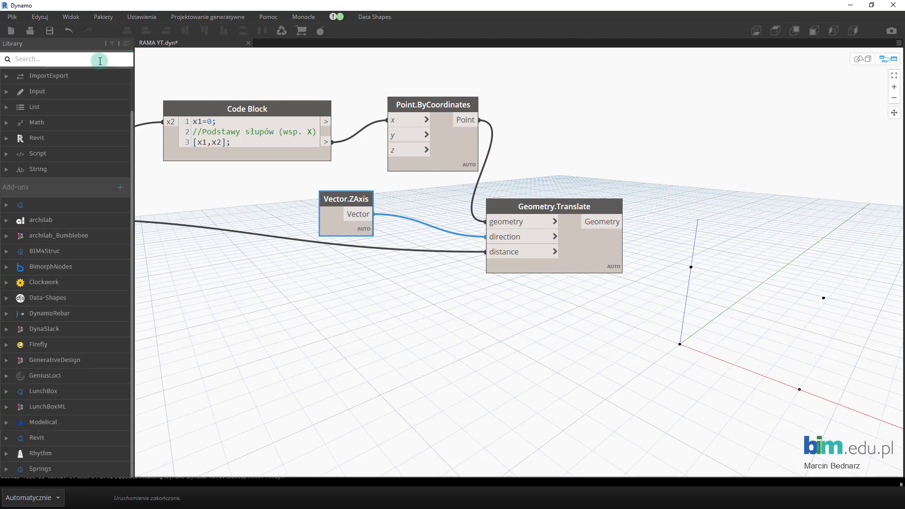
pyautogui.write('line.')
pyautogui.write('by')
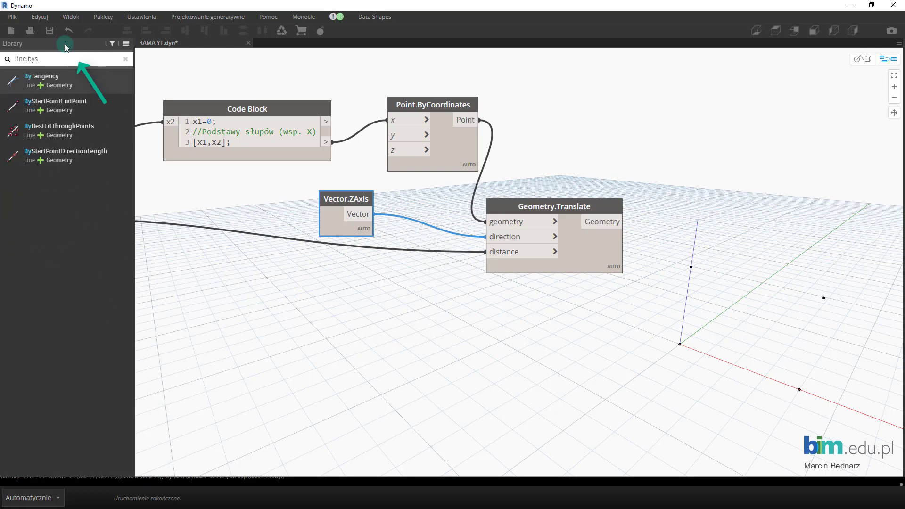
pyautogui.write('s')
pyautogui.moveTo(56, 105)
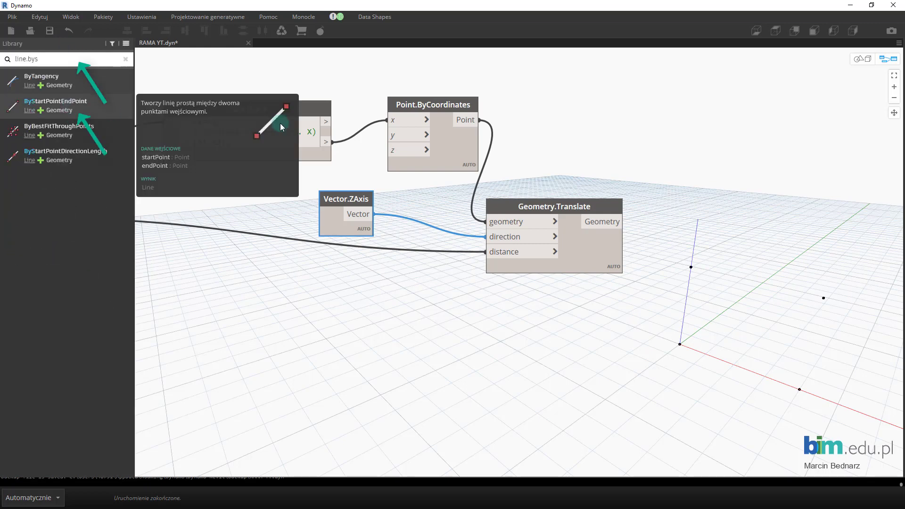
pyautogui.click(281, 127)
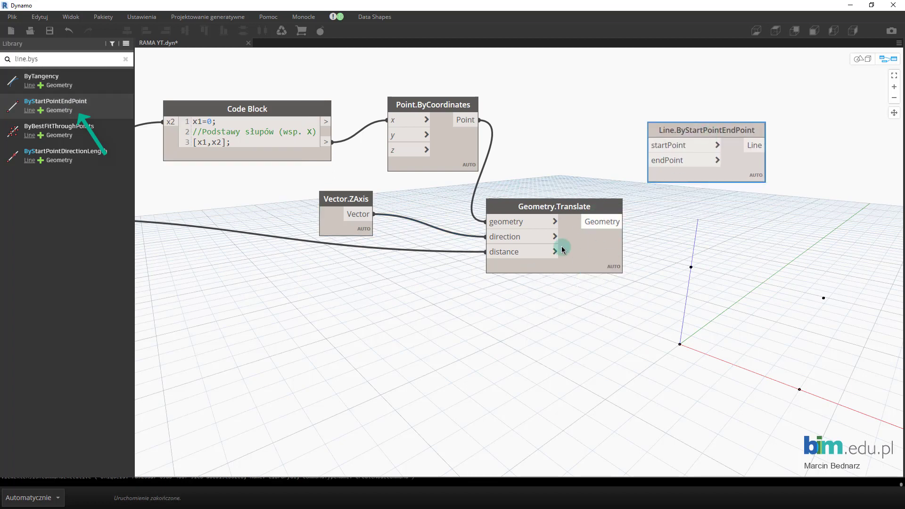
pyautogui.moveTo(624, 222); pyautogui.dragTo(646, 160)
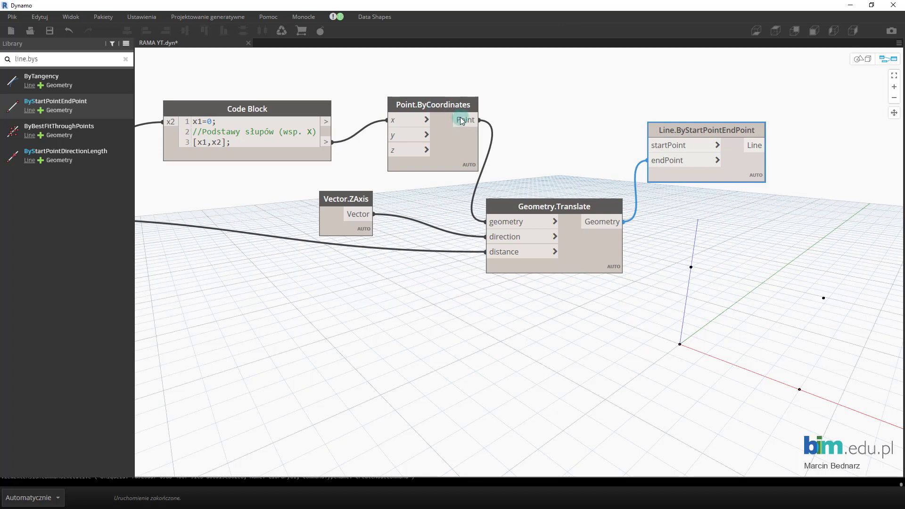
pyautogui.moveTo(461, 121); pyautogui.dragTo(677, 147)
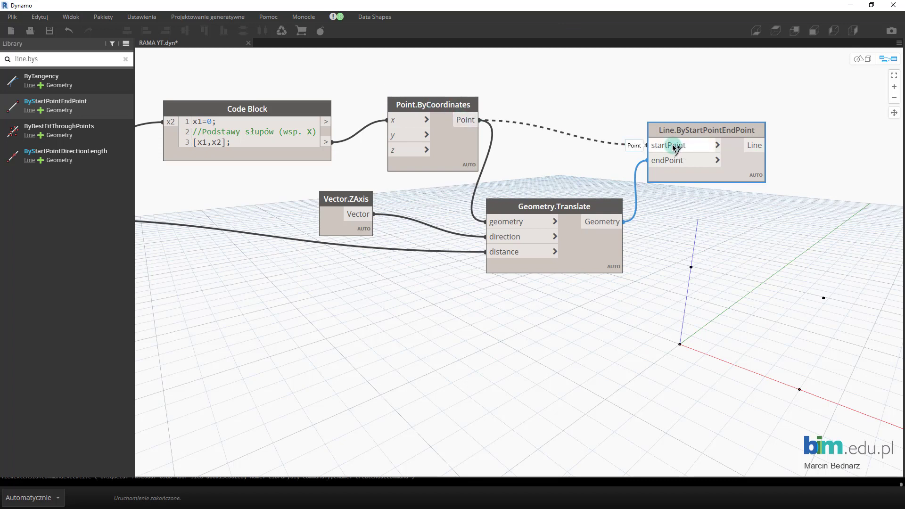
pyautogui.moveTo(826, 275); pyautogui.dragTo(751, 287, button='middle')
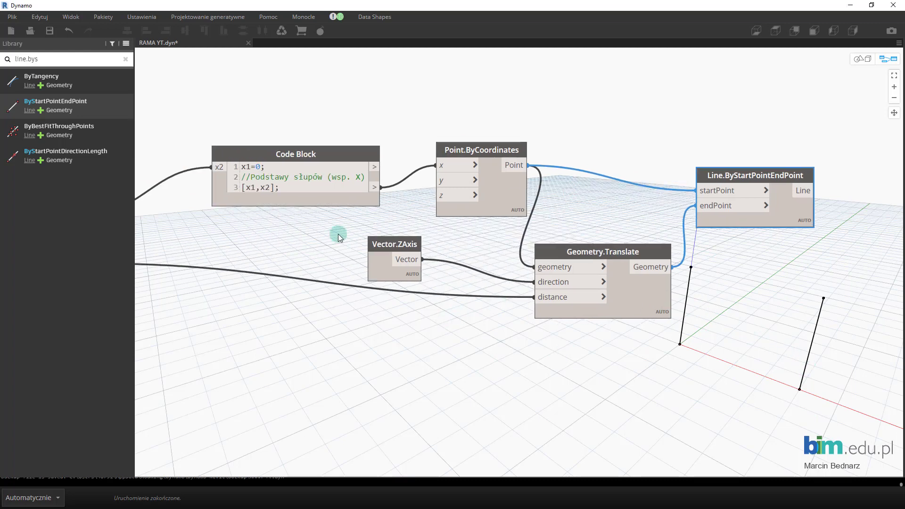
pyautogui.moveTo(788, 182); pyautogui.dragTo(783, 94)
pyautogui.moveTo(773, 162); pyautogui.dragTo(744, 238, button='middle')
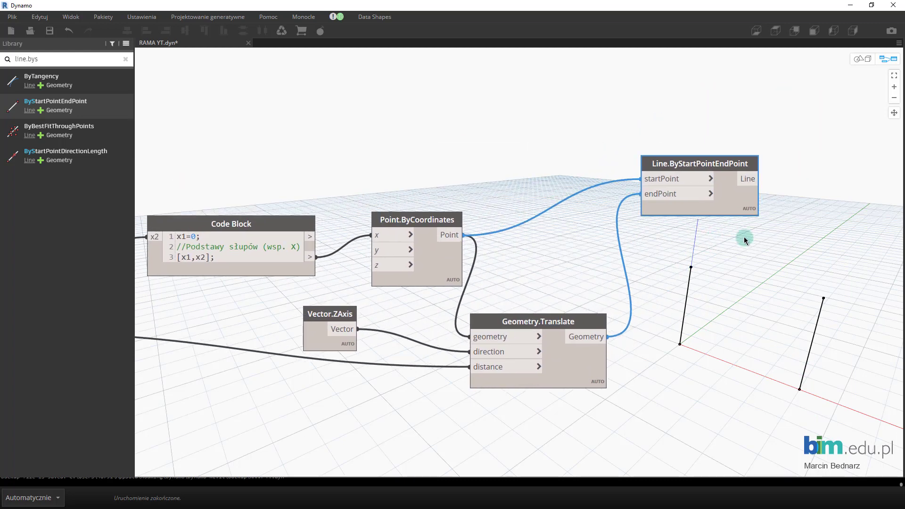
pyautogui.moveTo(612, 135); pyautogui.dragTo(613, 135)
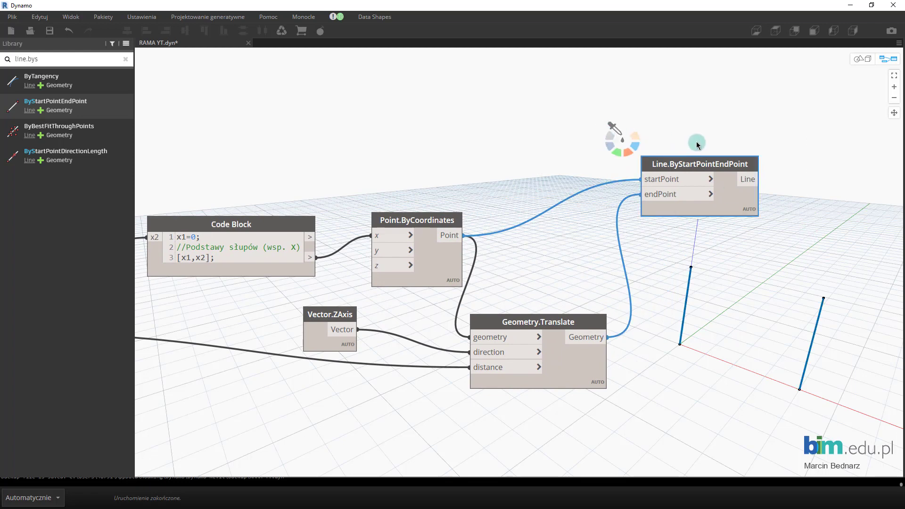
pyautogui.moveTo(814, 226); pyautogui.dragTo(592, 142)
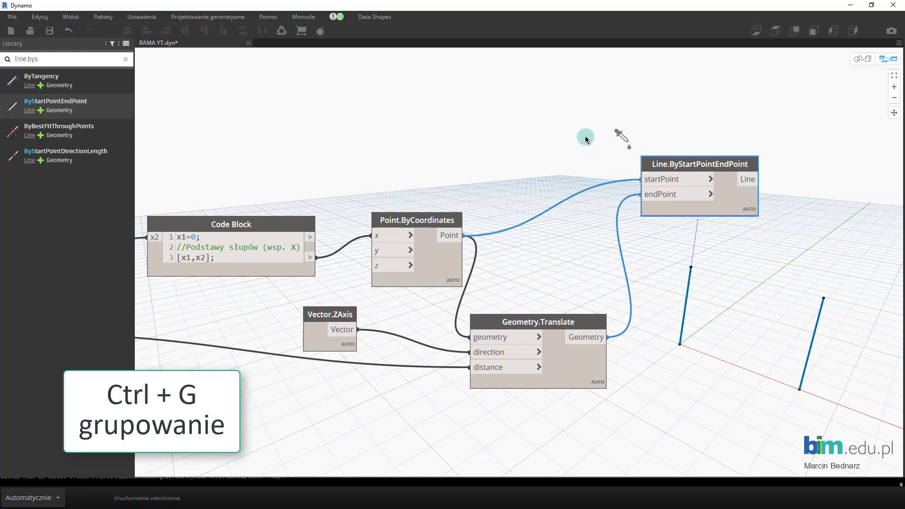
# - Group the Line node as 'Geometria słupów' with a light blue background
pyautogui.hotkey('ctrl', 'g')
pyautogui.doubleClick(686, 135)
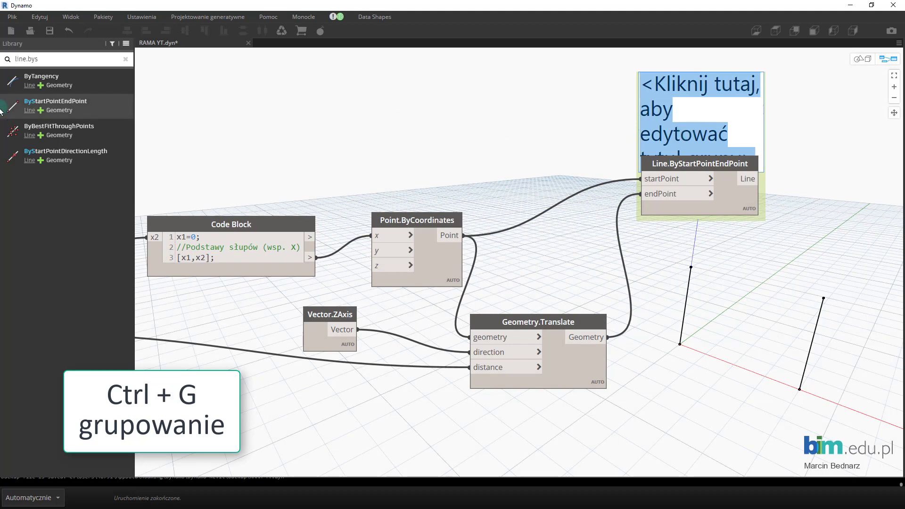
pyautogui.write('Geometr')
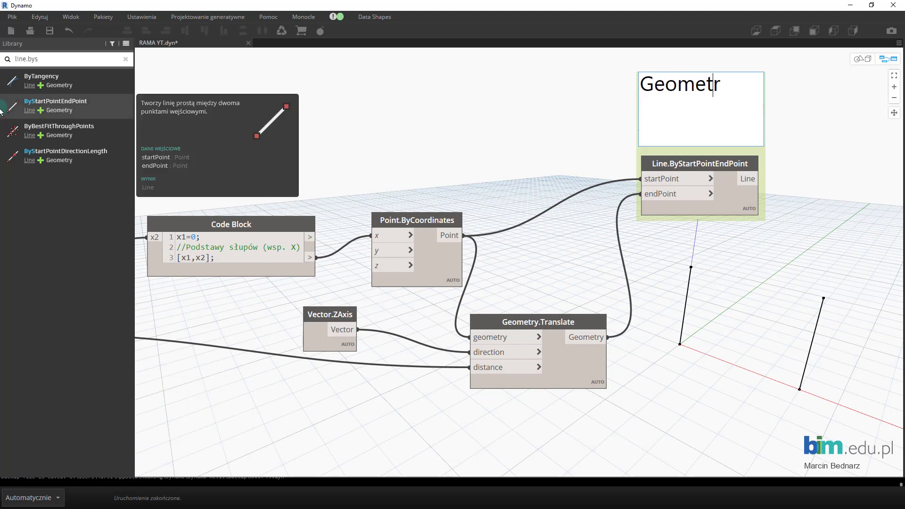
pyautogui.write('ia słupów')
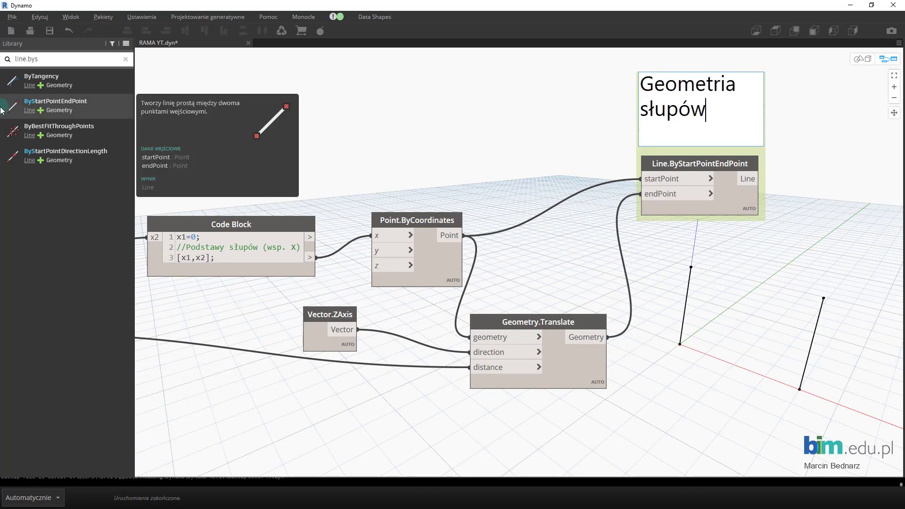
pyautogui.click(414, 115)
pyautogui.rightClick(738, 134)
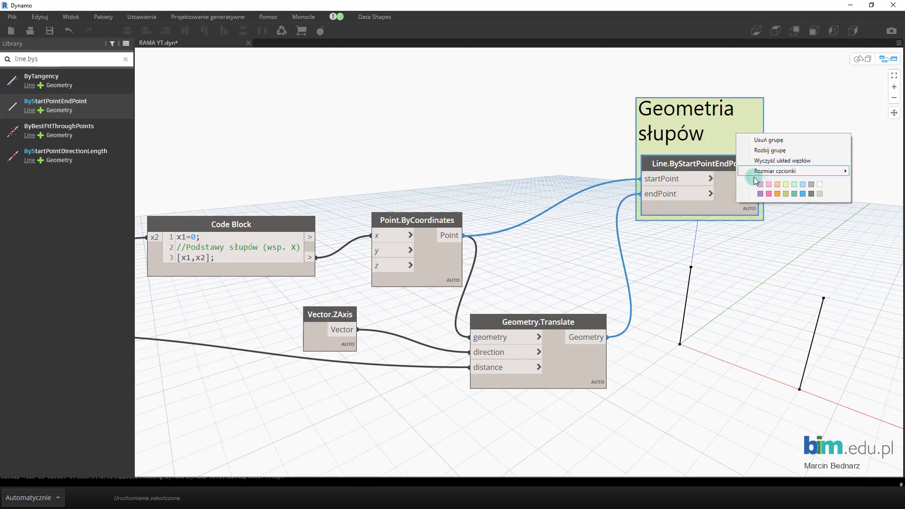
pyautogui.click(795, 189)
# - Group the four point-building nodes as 'Geometria podstawy i góry słupów' with a new colour
pyautogui.moveTo(551, 174); pyautogui.dragTo(735, 182, button='middle')
pyautogui.moveTo(711, 430); pyautogui.dragTo(559, 307)
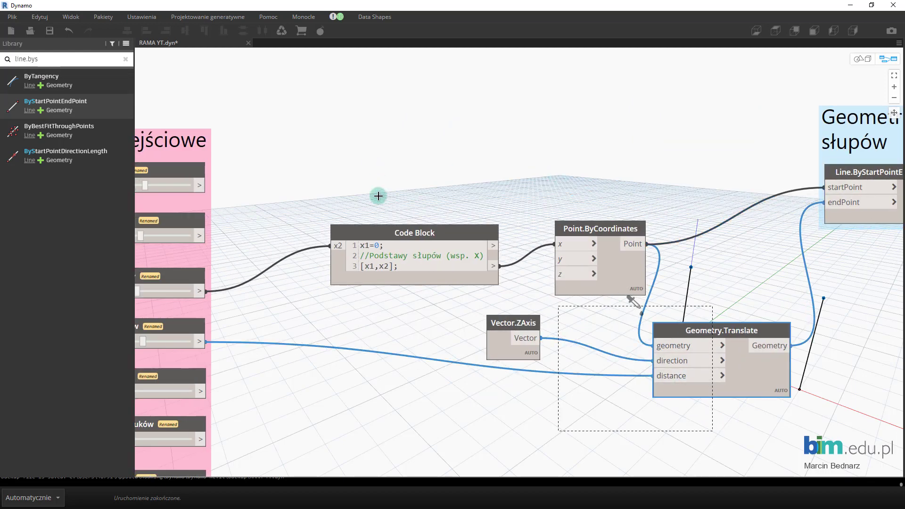
pyautogui.moveTo(379, 196); pyautogui.dragTo(376, 197)
pyautogui.hotkey('ctrl', 'g')
pyautogui.doubleClick(442, 195)
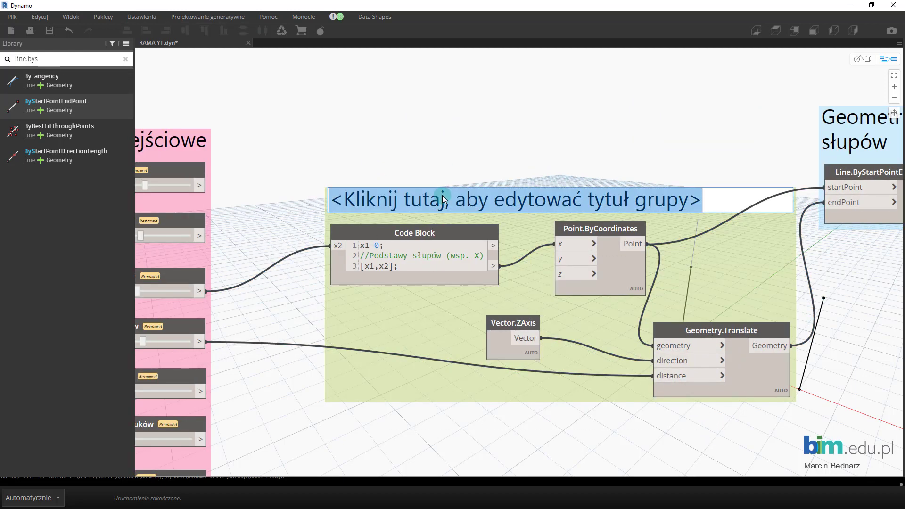
pyautogui.write('Geometr')
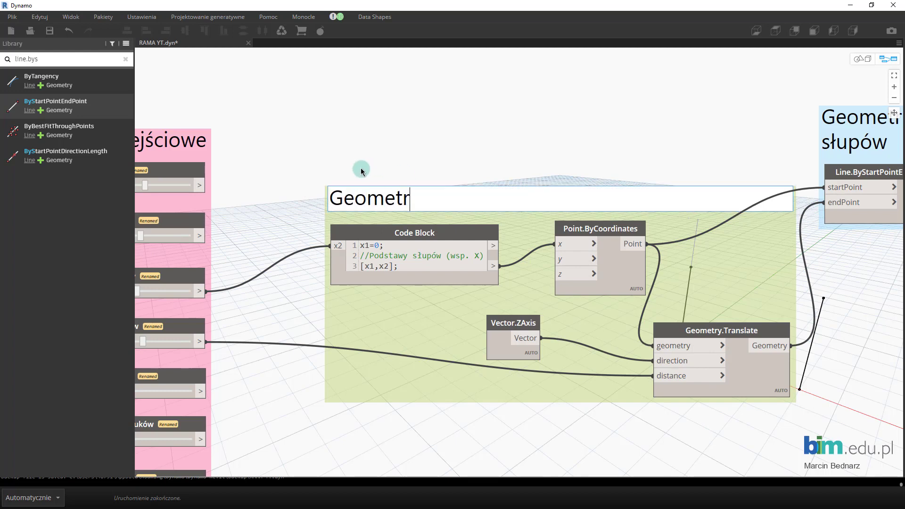
pyautogui.write('ia podst')
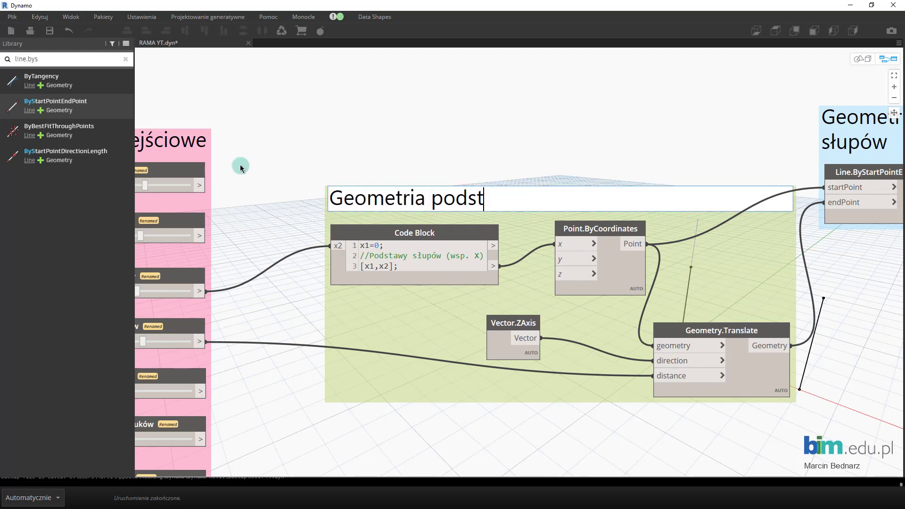
pyautogui.write('awy i góry słupów')
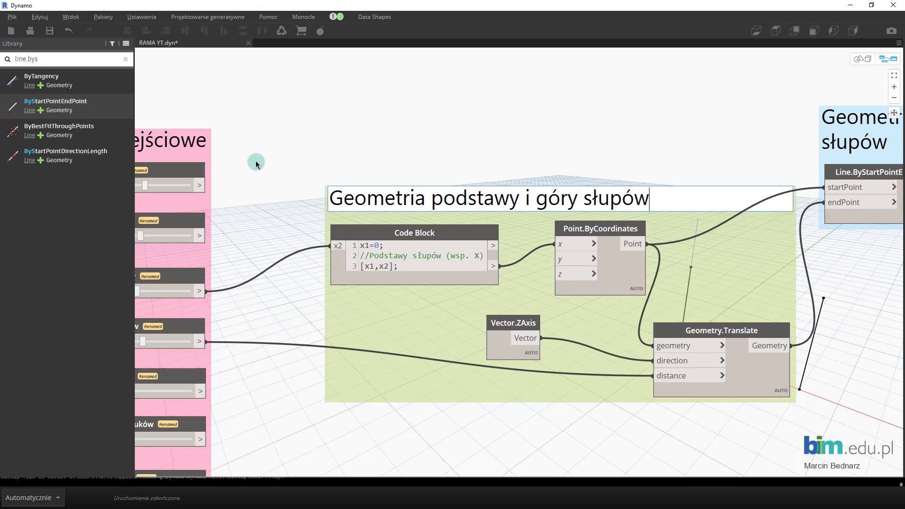
pyautogui.click(365, 137)
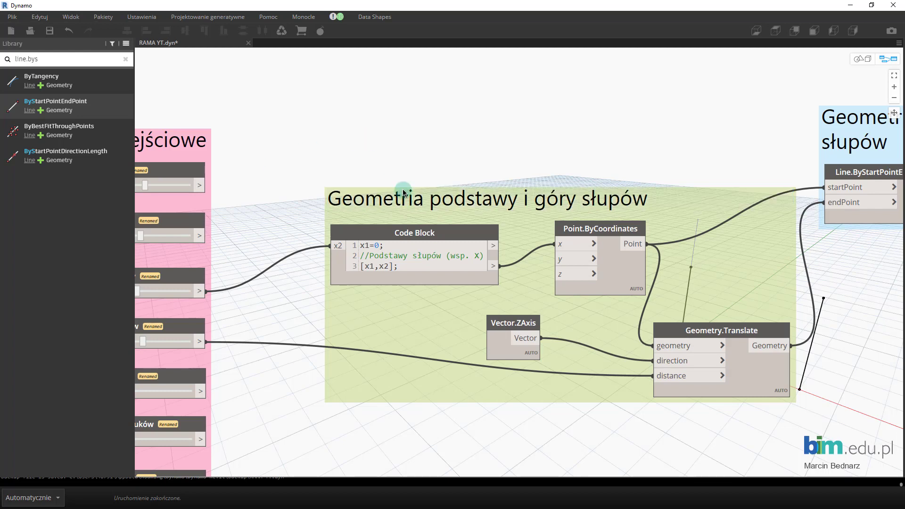
pyautogui.rightClick(688, 200)
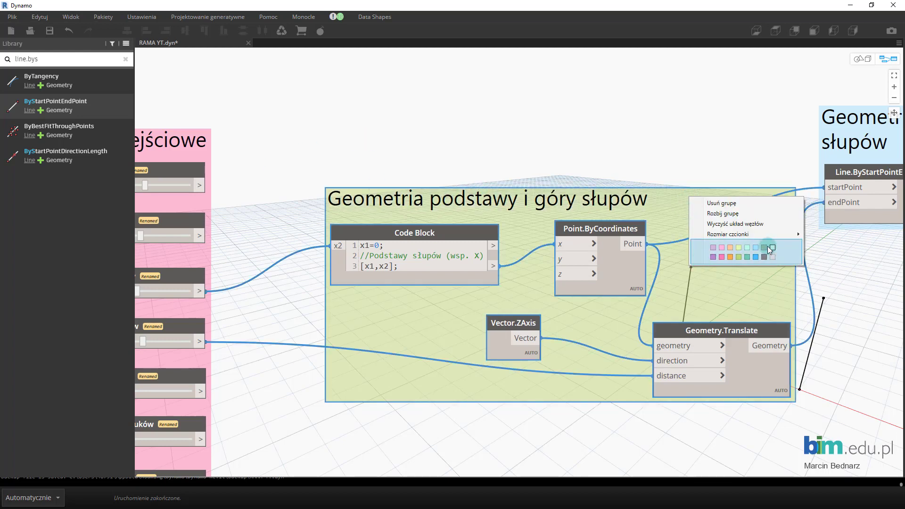
pyautogui.click(738, 247)
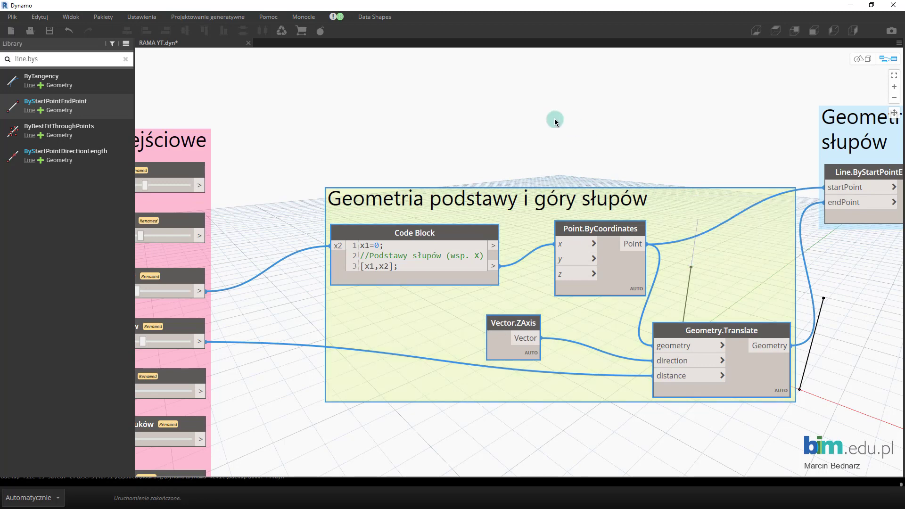
# - Nudge both groups into tidy positions on the canvas
pyautogui.scroll(-5, 595, 187)
pyautogui.moveTo(620, 207); pyautogui.dragTo(613, 200)
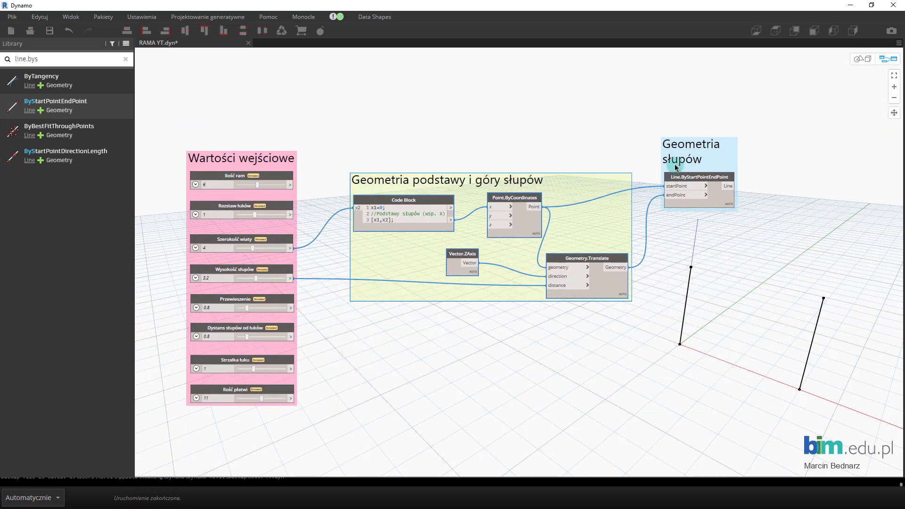
pyautogui.moveTo(675, 165); pyautogui.dragTo(672, 168)
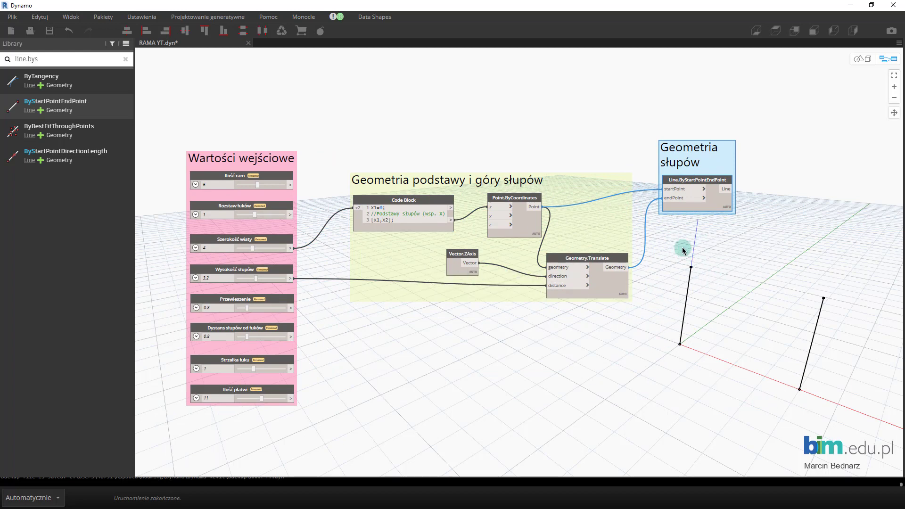
pyautogui.moveTo(761, 285); pyautogui.dragTo(686, 306, button='middle')
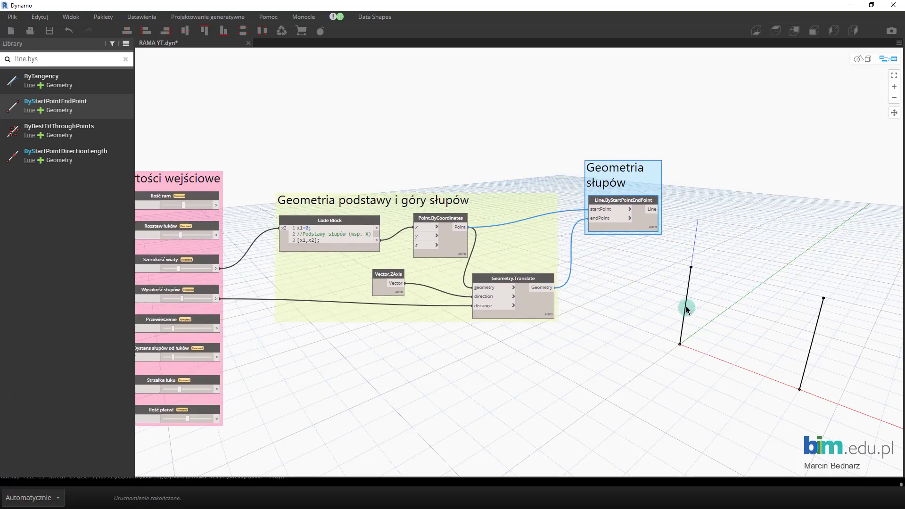
# - Add an unconnected Arc.ByThreePoints node right of the Geometria słupów group
pyautogui.click(125, 59)
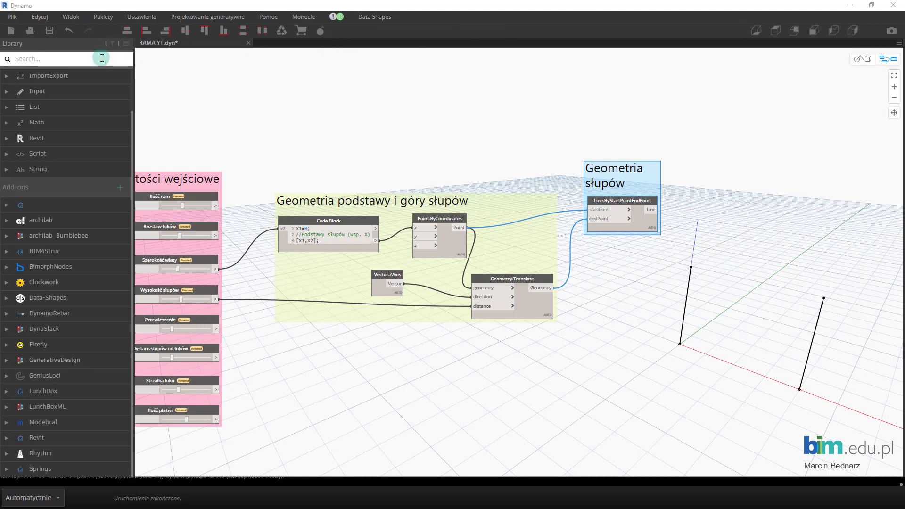
pyautogui.write('arc.')
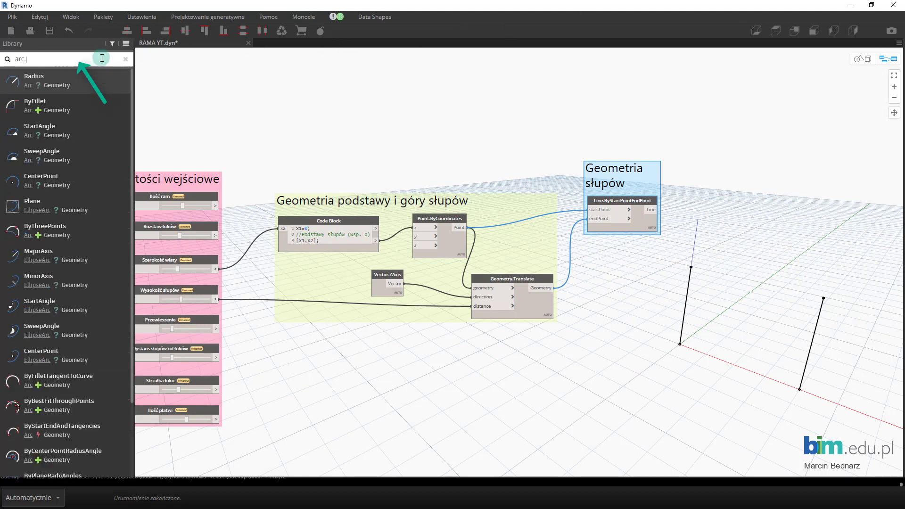
pyautogui.write('e')
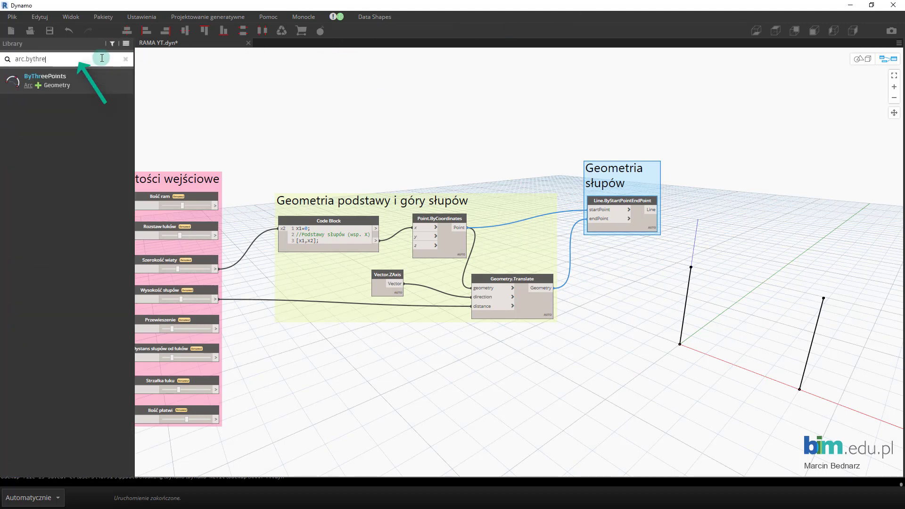
pyautogui.click(50, 80)
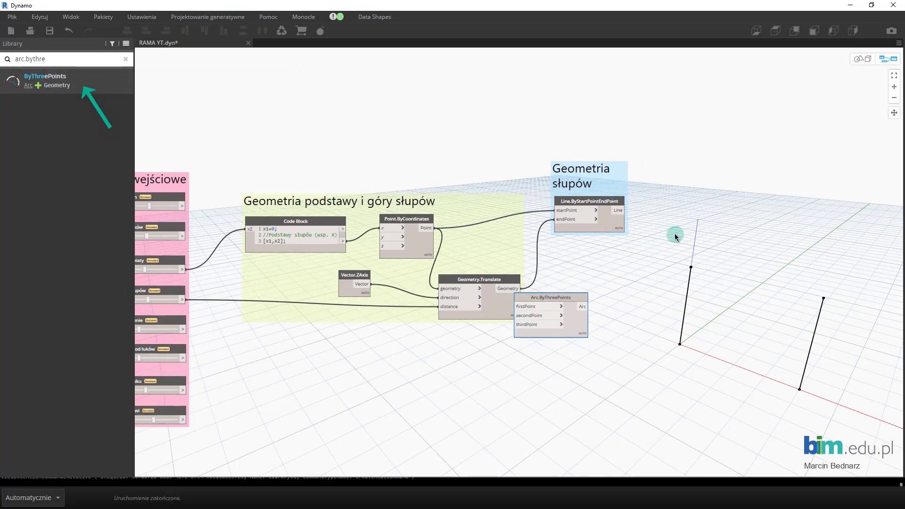
pyautogui.moveTo(552, 301); pyautogui.dragTo(696, 254)
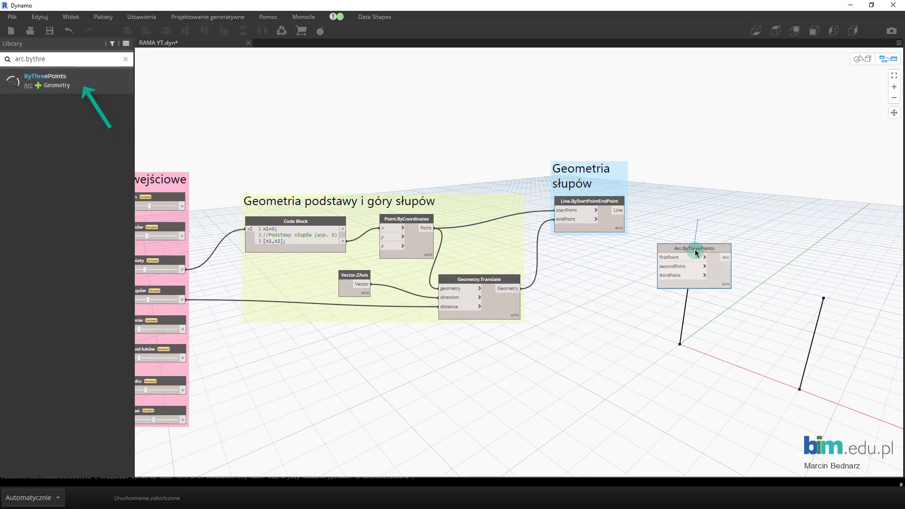
pyautogui.click(660, 263)
pyautogui.moveTo(694, 248)
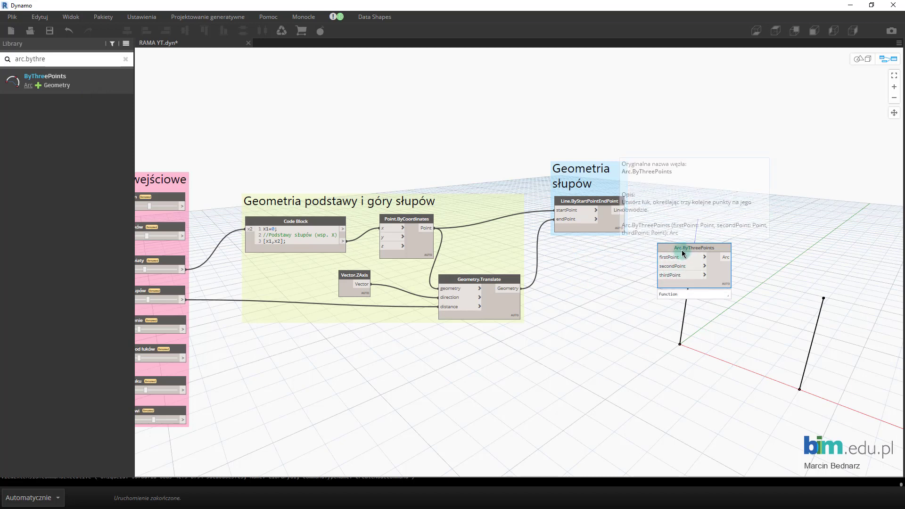
pyautogui.moveTo(662, 255)
pyautogui.mouseDown()
pyautogui.moveTo(712, 256)
pyautogui.moveTo(725, 229)
pyautogui.moveTo(718, 206)
pyautogui.mouseUp()
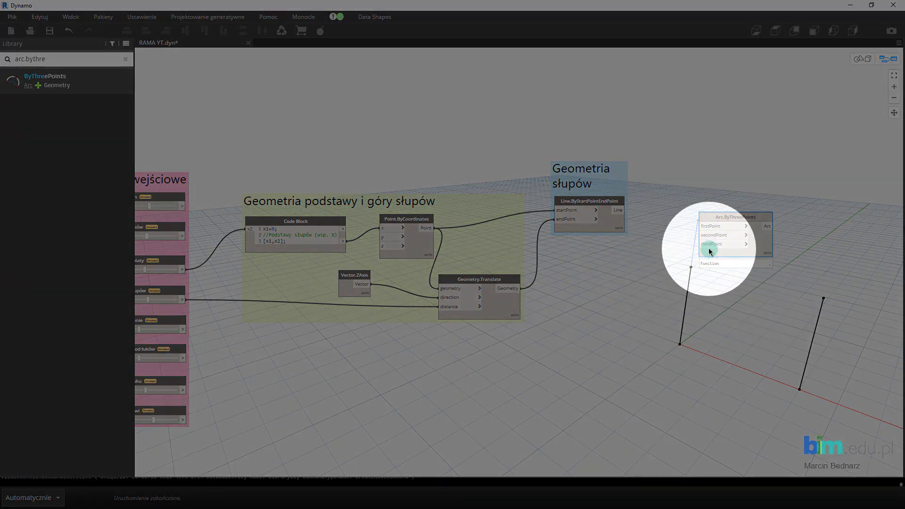
pyautogui.scroll(5, 709, 247)
pyautogui.scroll(3, 709, 248)
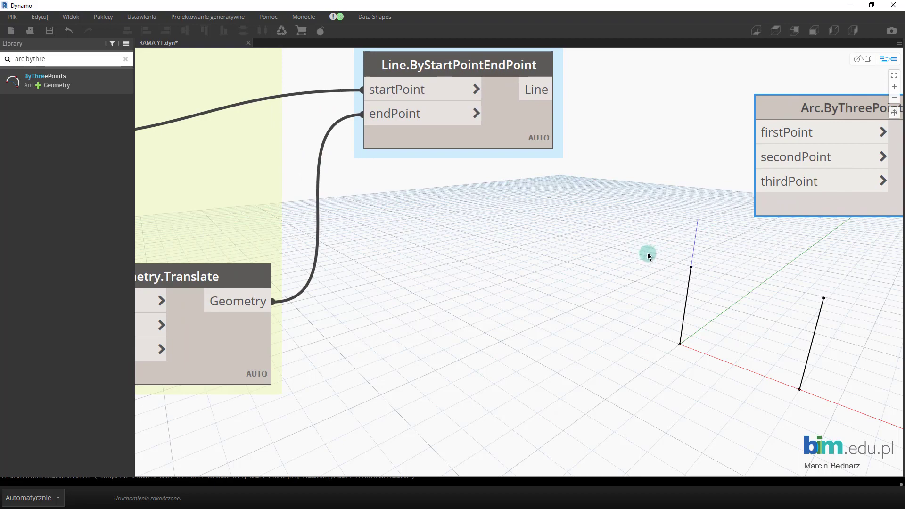
pyautogui.scroll(1, 700, 274)
pyautogui.hotkey('ctrl', 'b')
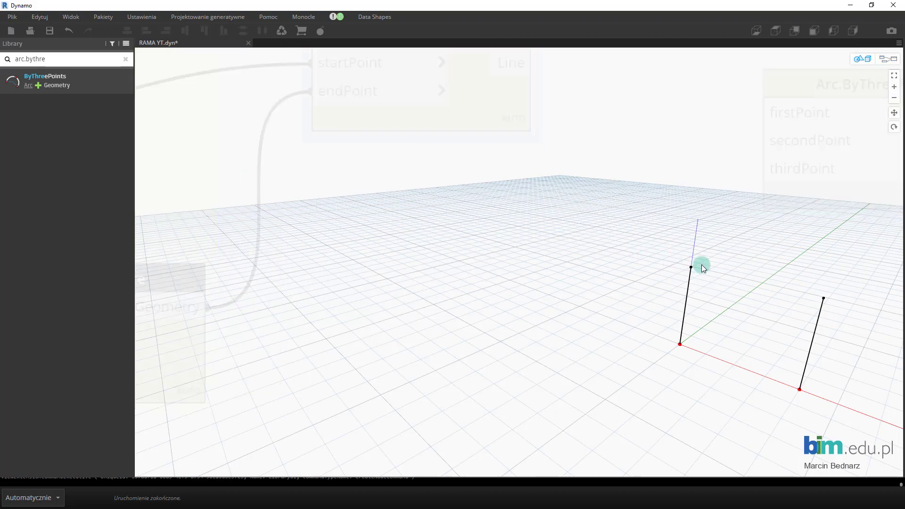
pyautogui.scroll(2, 701, 265)
pyautogui.scroll(-2, 705, 242)
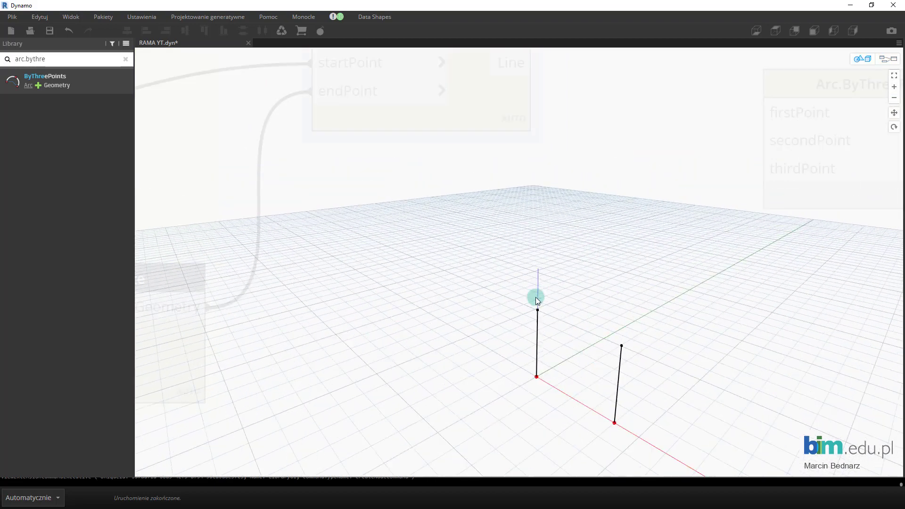
pyautogui.scroll(5, 535, 296)
pyautogui.scroll(-2, 570, 301)
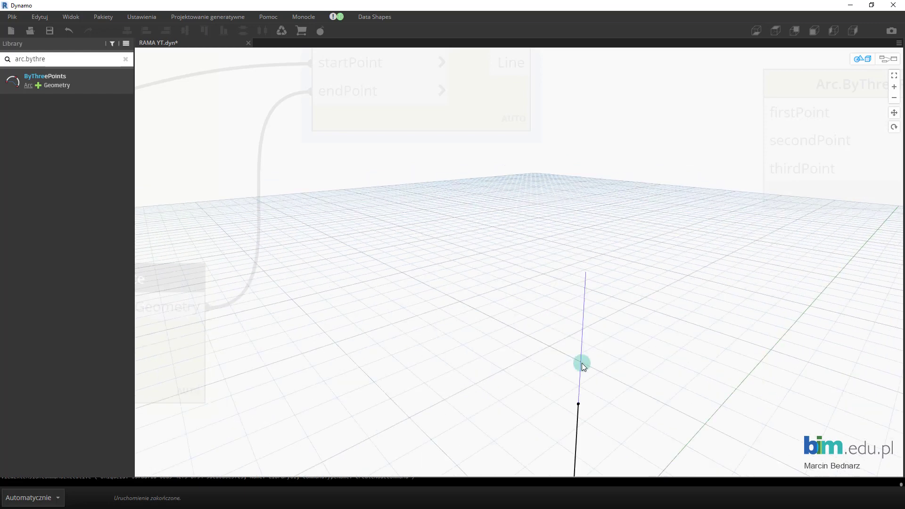
pyautogui.rightClick(518, 373)
pyautogui.click(510, 381)
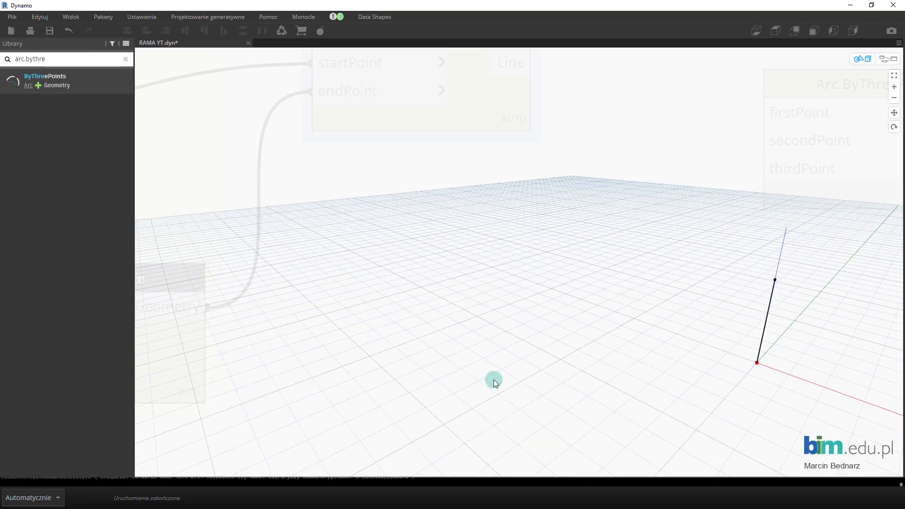
pyautogui.hotkey('ctrl', 'b')
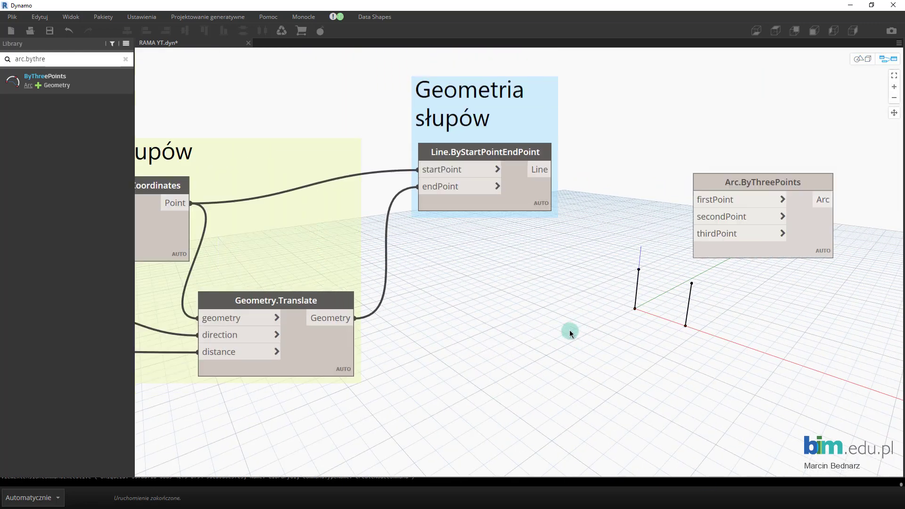
# - Place a second Geometry.Translate (direction) node below the existing nodes
pyautogui.scroll(-2, 569, 330)
pyautogui.moveTo(546, 336); pyautogui.dragTo(586, 315, button='middle')
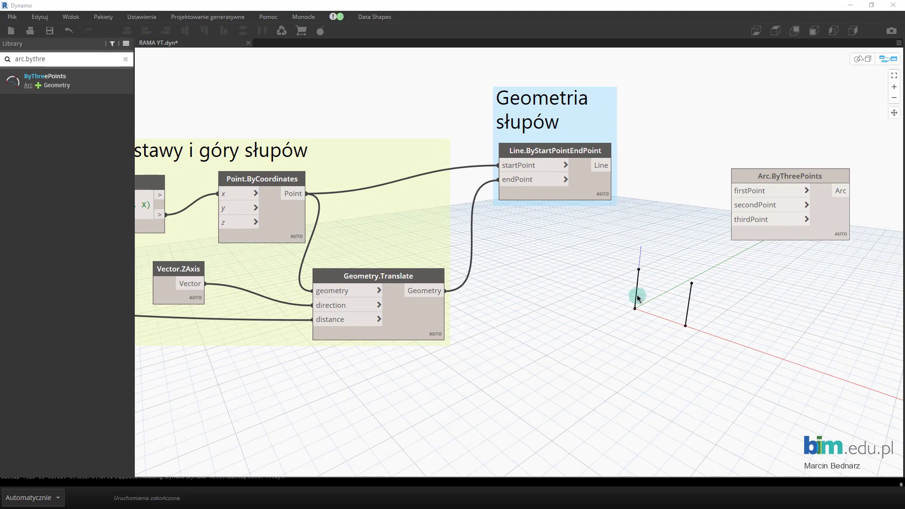
pyautogui.click(126, 59)
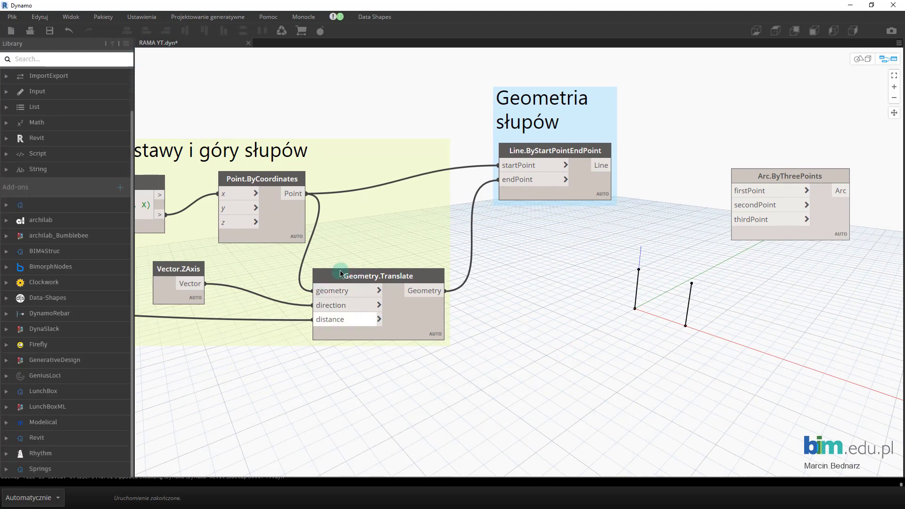
pyautogui.click(67, 59)
pyautogui.write('geometry')
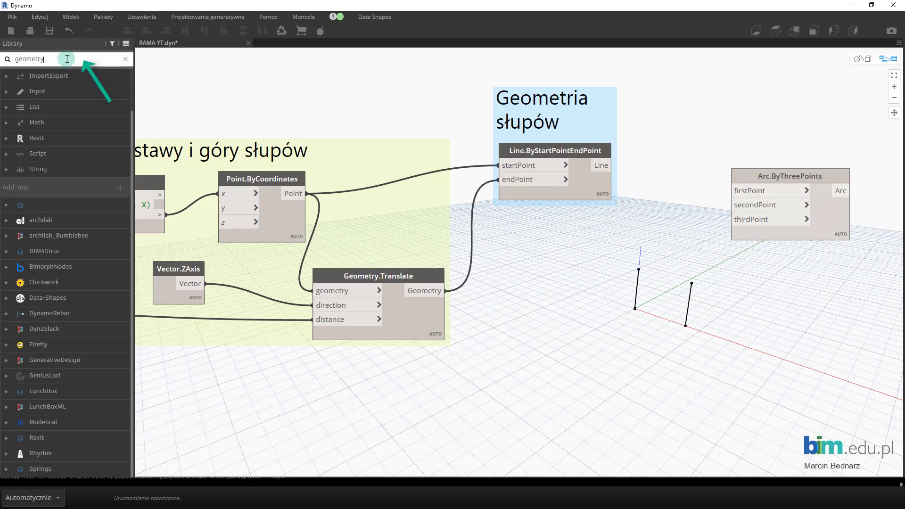
pyautogui.write('.transla')
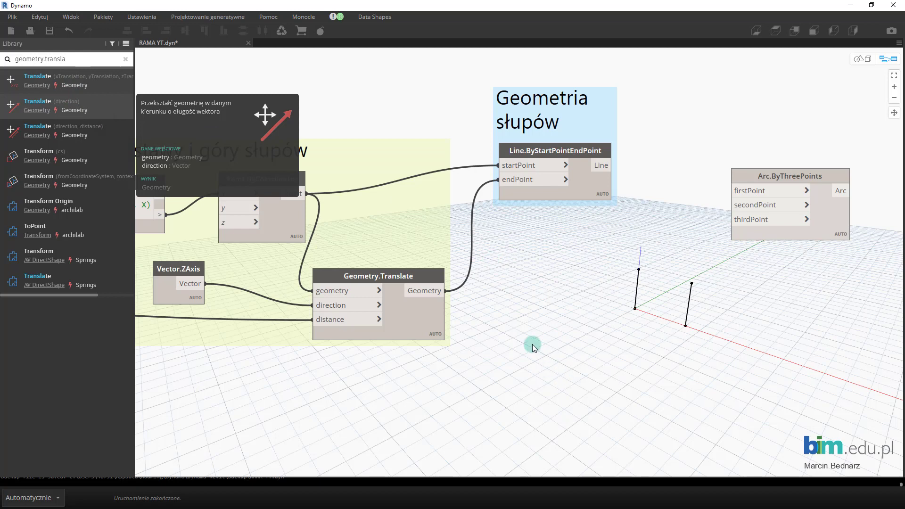
pyautogui.moveTo(490, 261); pyautogui.dragTo(491, 238)
pyautogui.moveTo(545, 248); pyautogui.dragTo(606, 366)
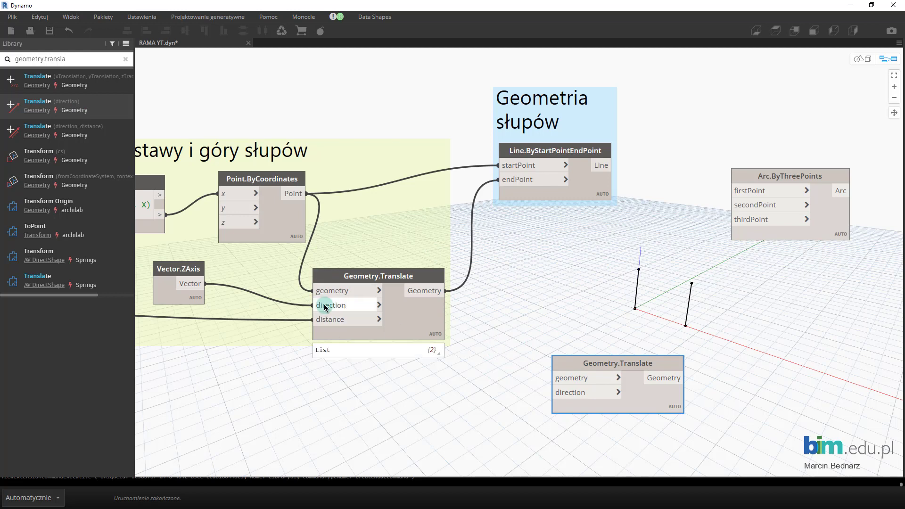
pyautogui.click(589, 339)
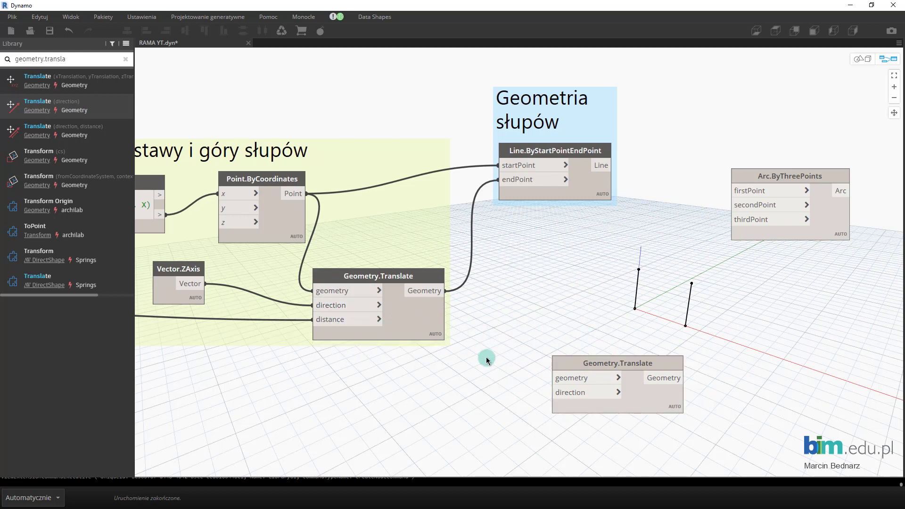
pyautogui.moveTo(499, 365); pyautogui.dragTo(570, 337, button='middle')
pyautogui.moveTo(648, 342); pyautogui.dragTo(670, 333)
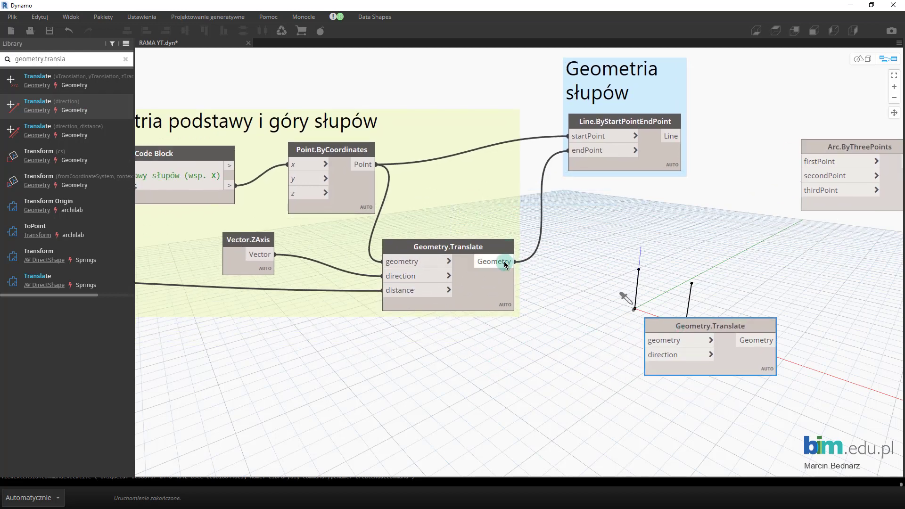
# - Feed the first Translate's raised column top points into the new node's geometry
pyautogui.moveTo(515, 261); pyautogui.dragTo(644, 340)
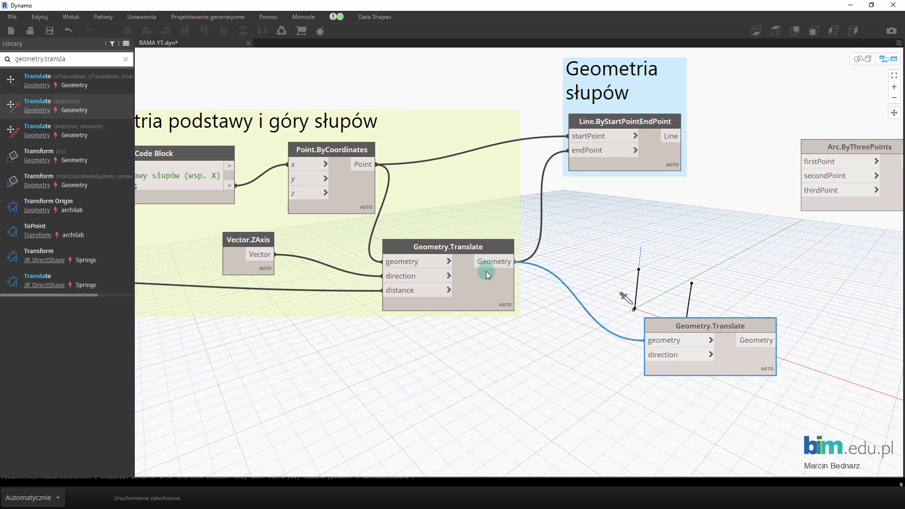
pyautogui.click(442, 329)
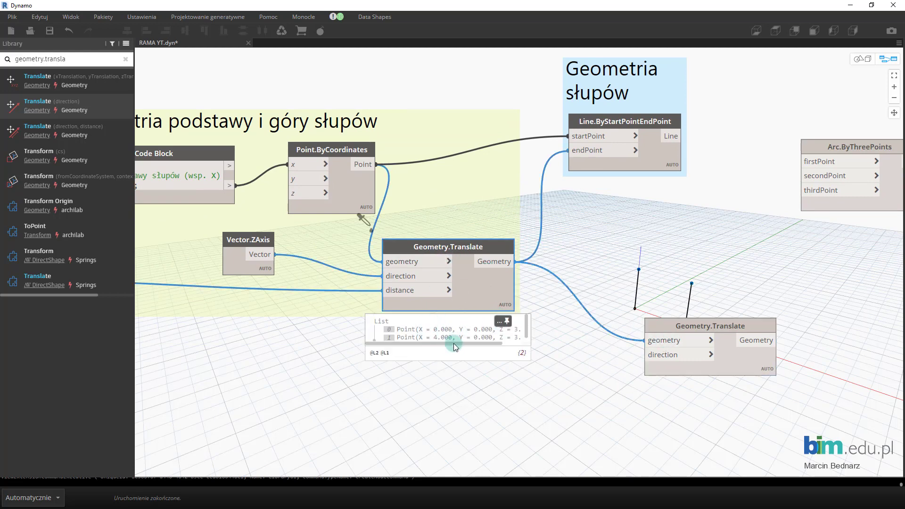
pyautogui.click(633, 286)
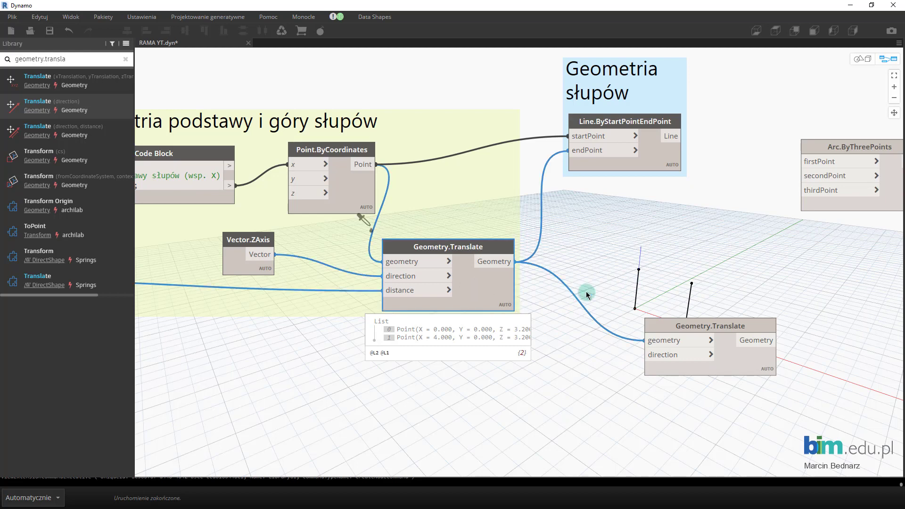
pyautogui.click(638, 270)
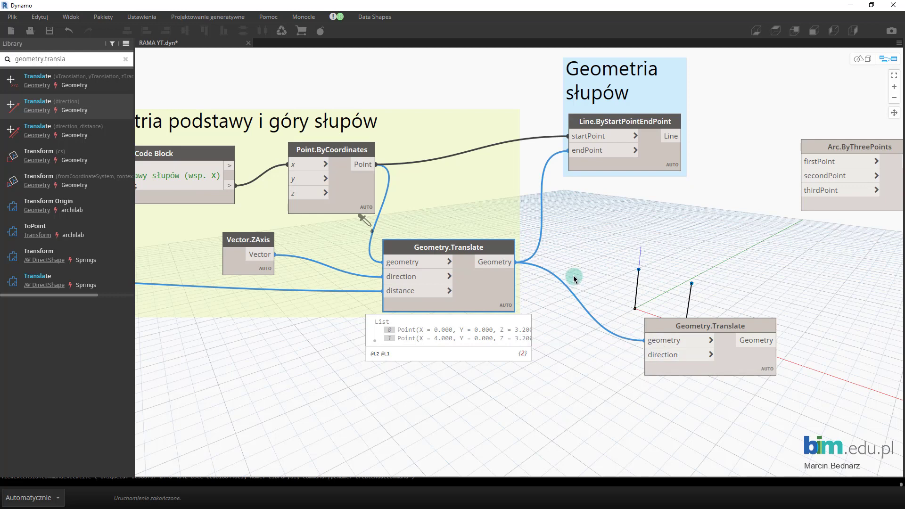
pyautogui.moveTo(575, 333); pyautogui.dragTo(582, 319, button='middle')
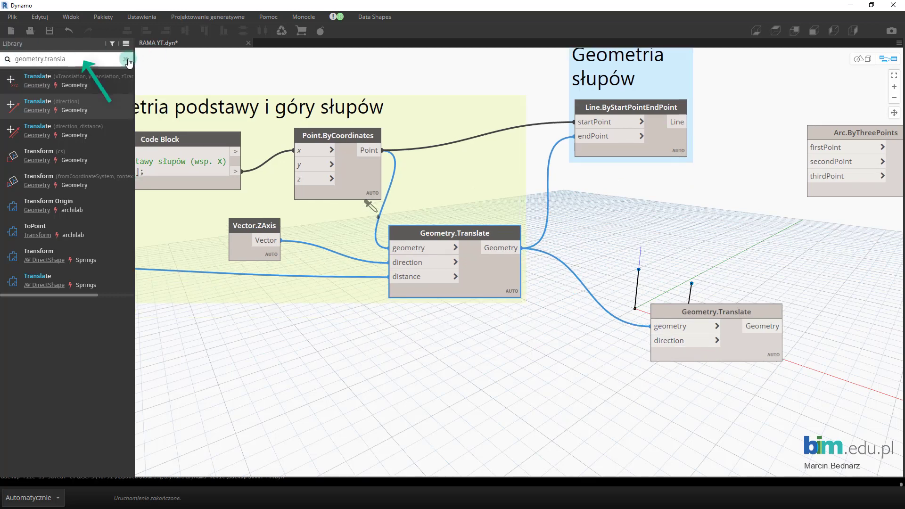
# - Search the library for 'vector.by' and place Vector.ByCoordinates beside the second Translate node
pyautogui.click(126, 59)
pyautogui.write('vecotr')
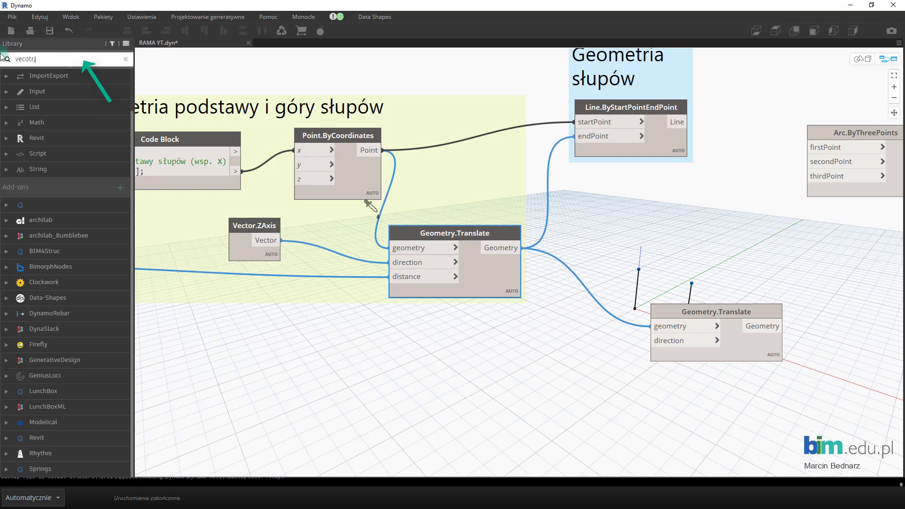
pyautogui.write('.')
pyautogui.press('BackSpace')
pyautogui.press('BackSpace')
pyautogui.press('BackSpace')
pyautogui.write('tor.by')
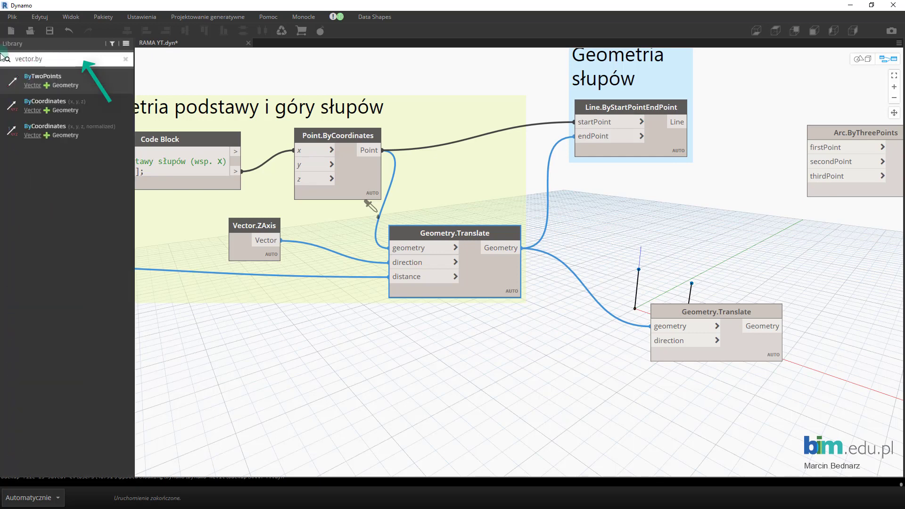
pyautogui.click(64, 105)
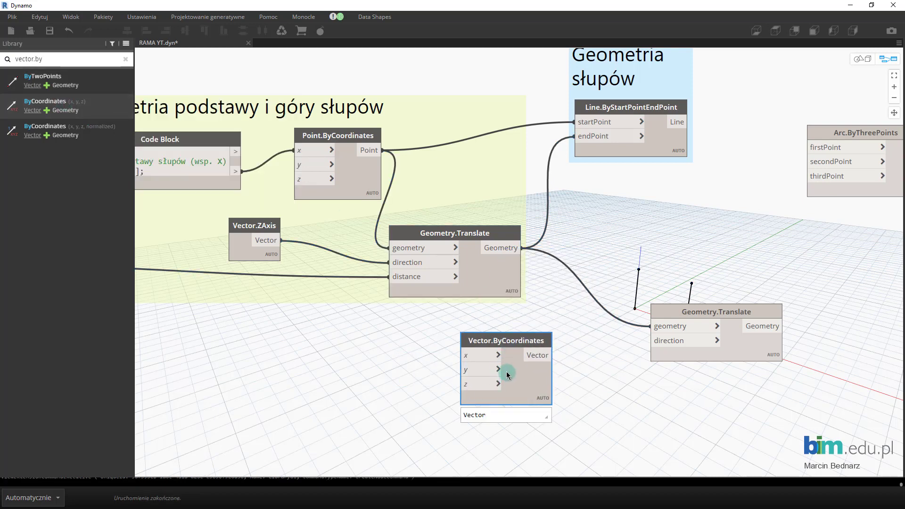
pyautogui.moveTo(516, 397)
pyautogui.moveTo(323, 357); pyautogui.dragTo(325, 354, button='middle')
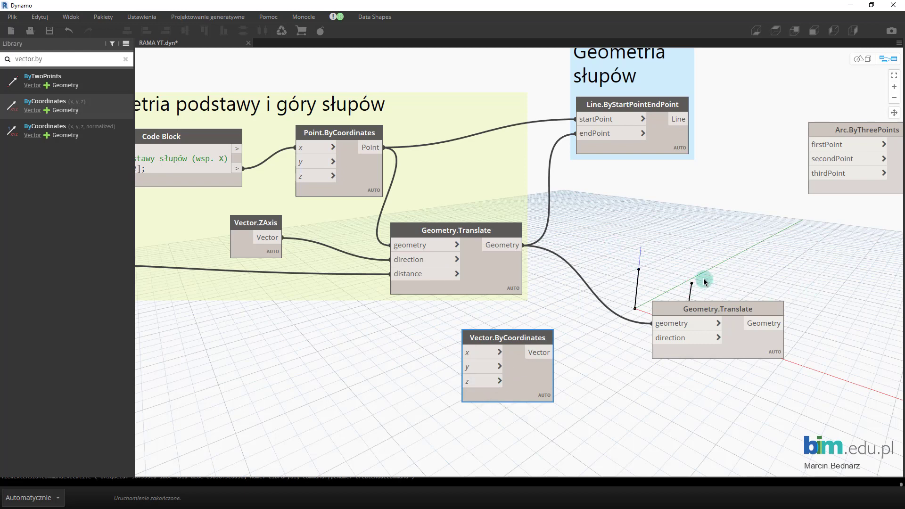
# - Wire the Dystans słupów od łuków slider (0.8) into Vector.ByCoordinates z
pyautogui.moveTo(345, 378); pyautogui.dragTo(632, 302, button='middle')
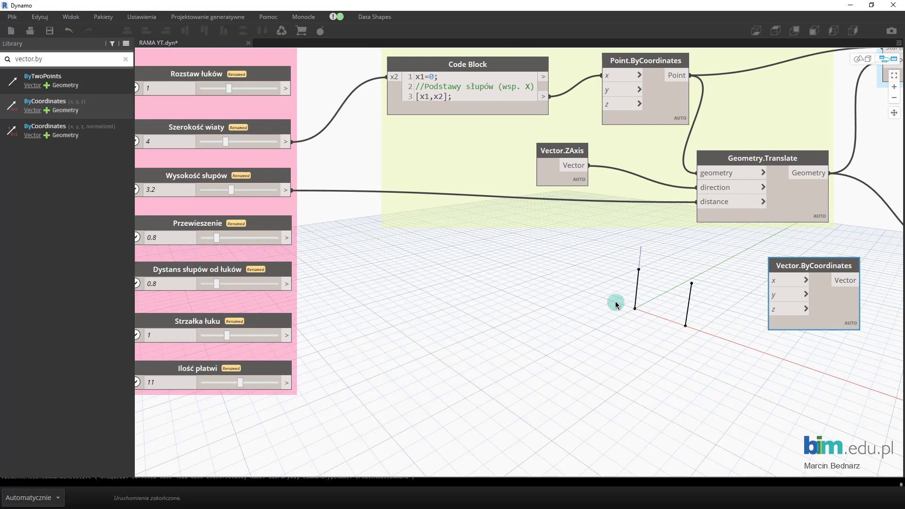
pyautogui.scroll(-2, 614, 301)
pyautogui.moveTo(552, 288); pyautogui.dragTo(558, 306, button='middle')
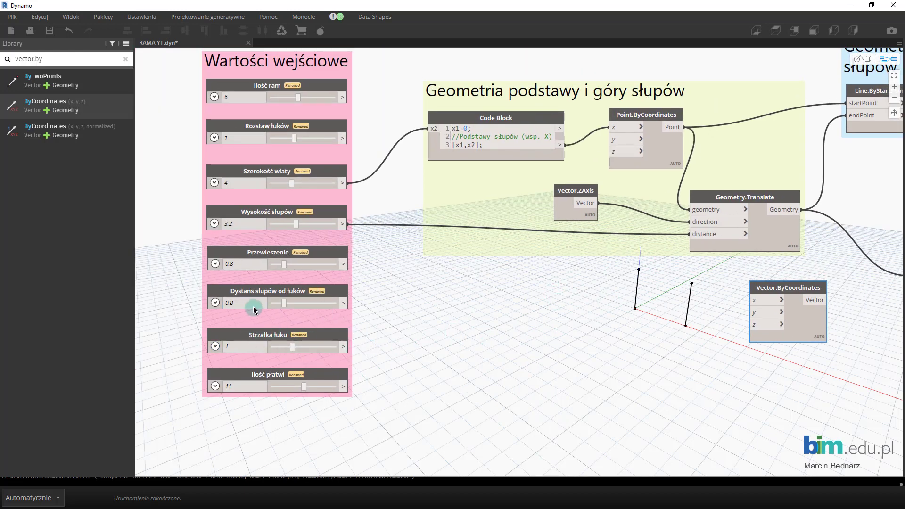
pyautogui.moveTo(343, 303); pyautogui.dragTo(764, 324)
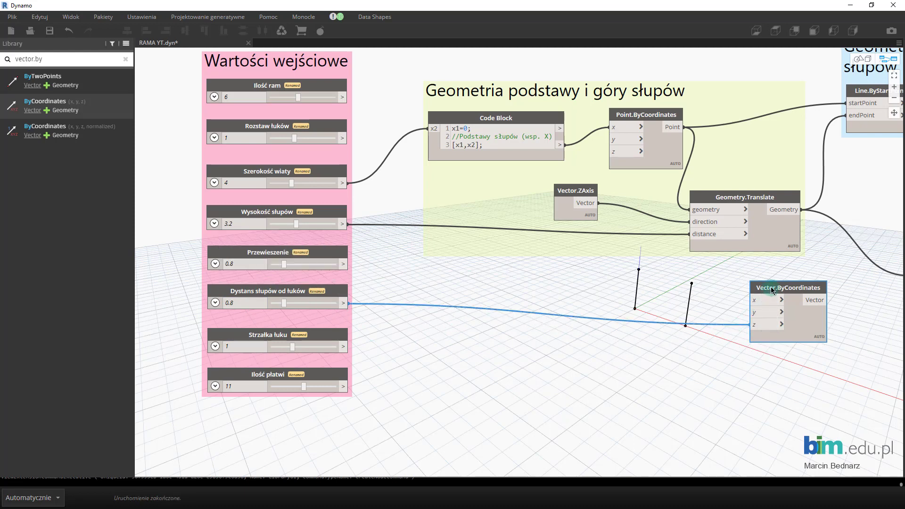
pyautogui.moveTo(763, 303); pyautogui.dragTo(780, 302)
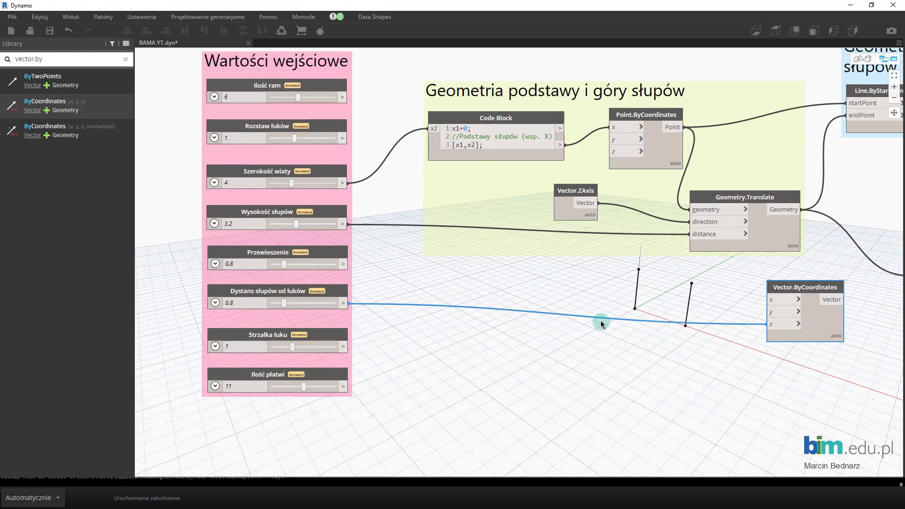
# - Create a new Code Block containing the expression [-x,x];
pyautogui.doubleClick(570, 281)
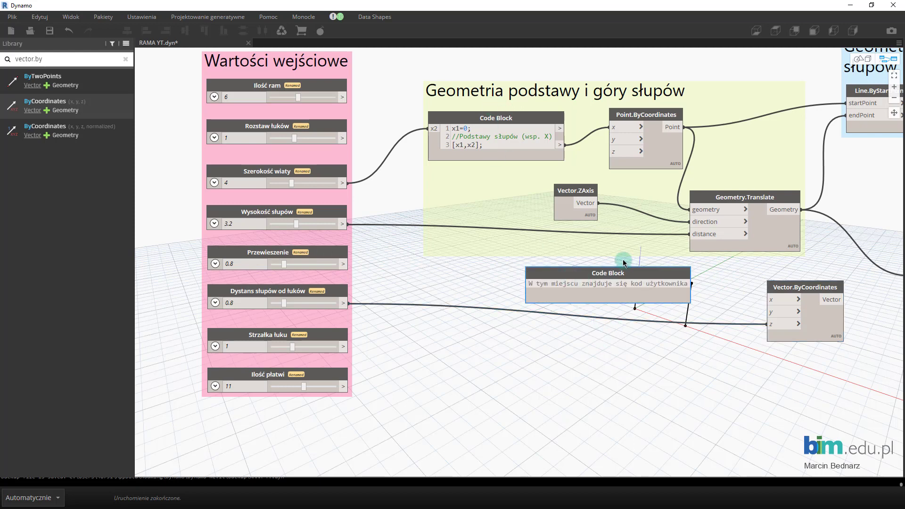
pyautogui.scroll(2, 589, 309)
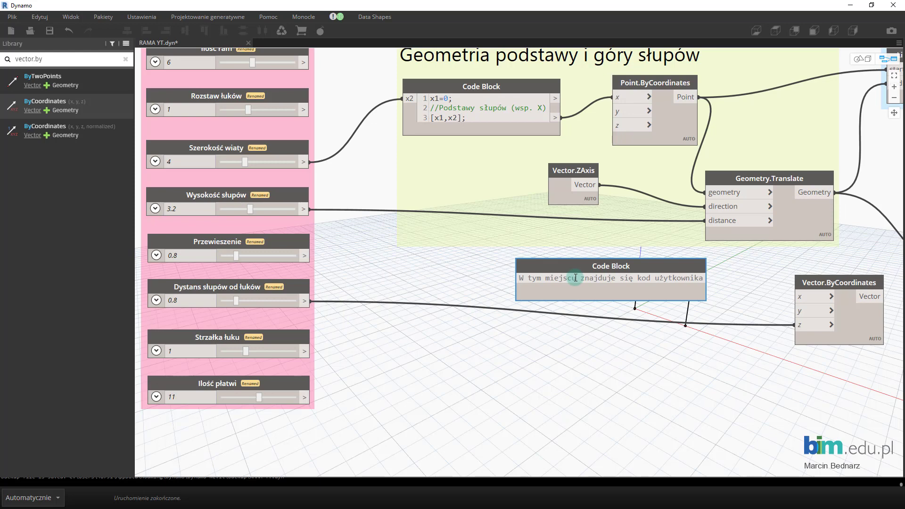
pyautogui.click(449, 119)
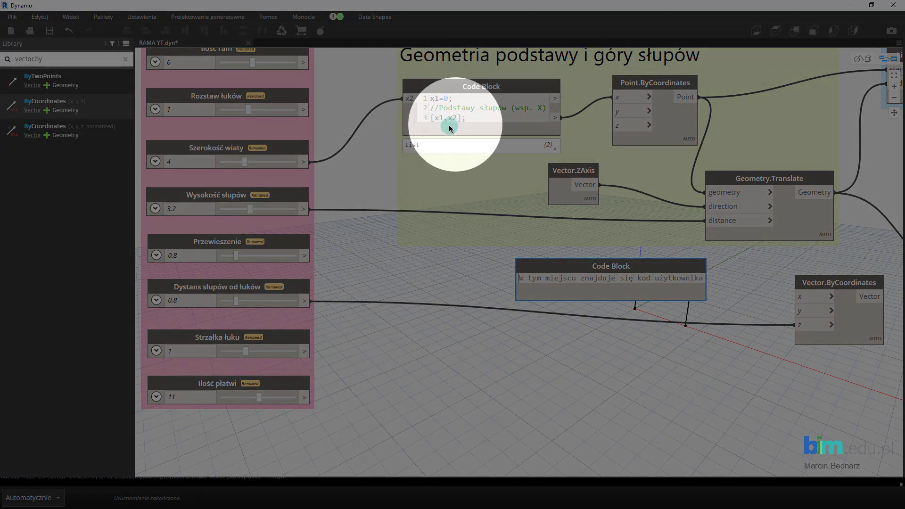
pyautogui.click(440, 130)
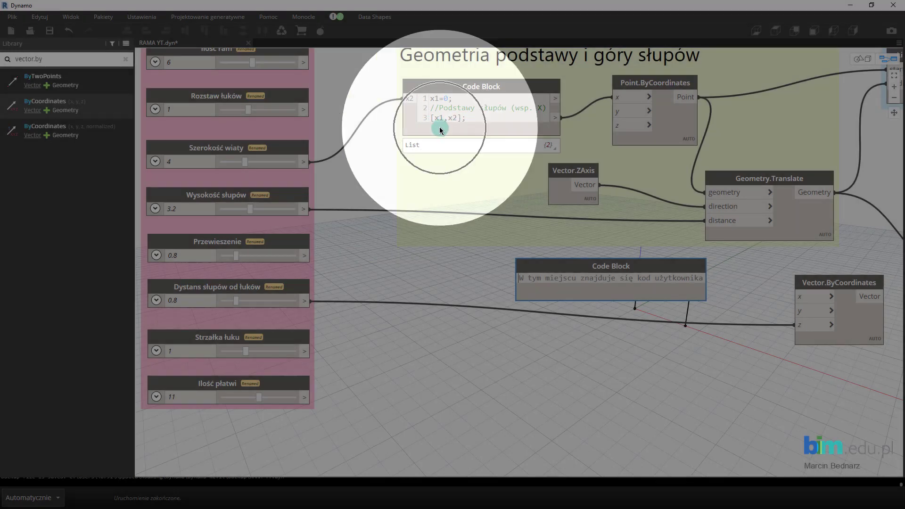
pyautogui.click(560, 278)
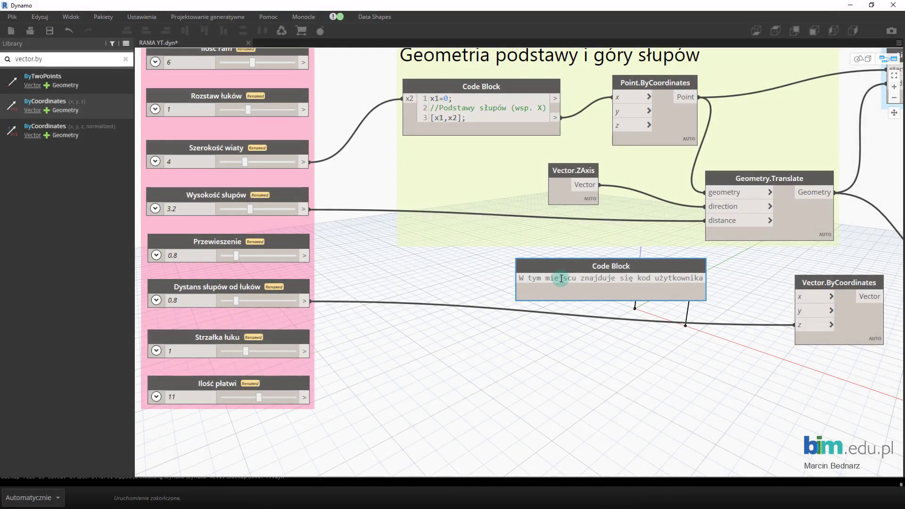
pyautogui.write('[')
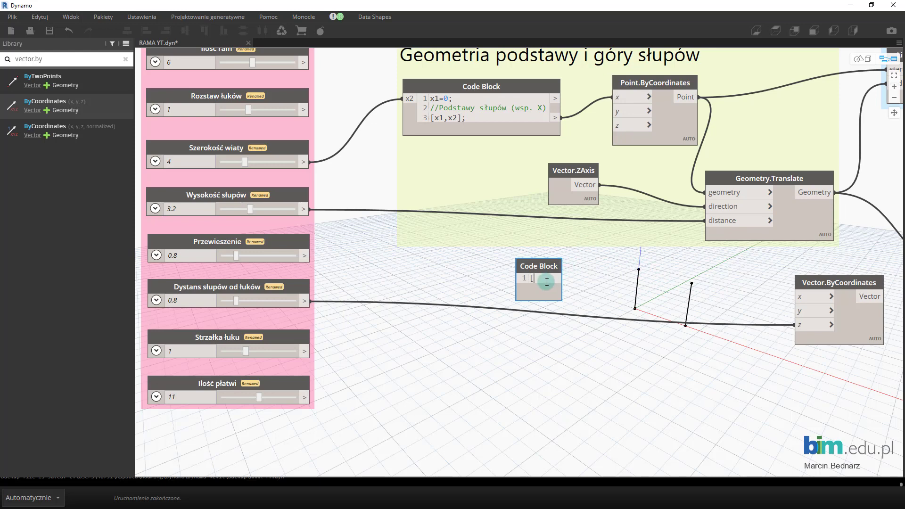
pyautogui.write('-x')
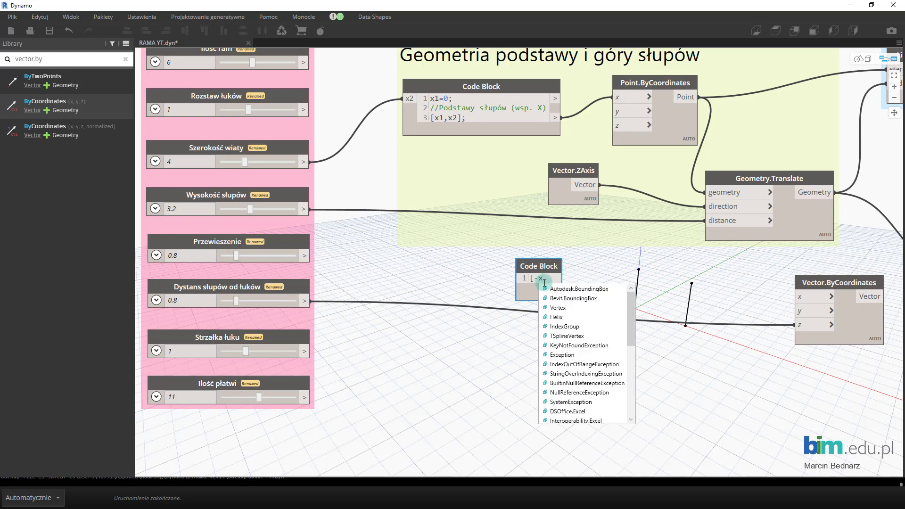
pyautogui.write(',x')
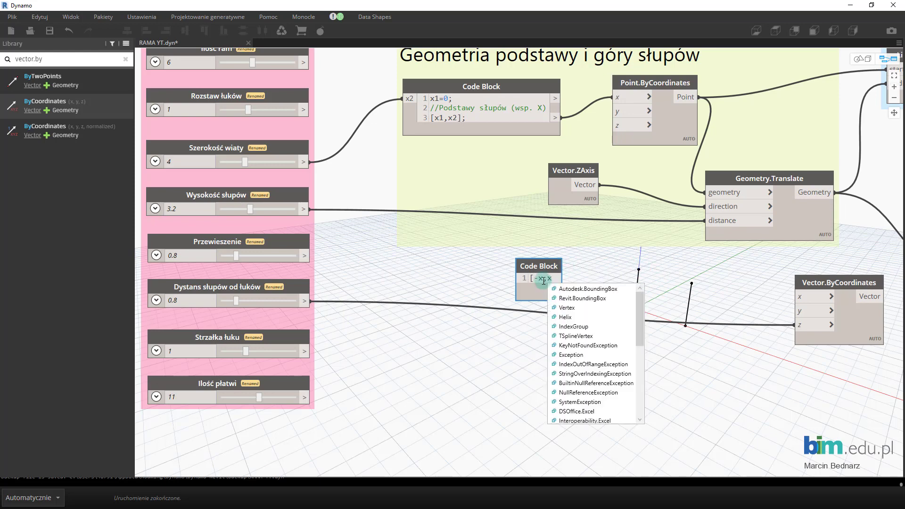
pyautogui.press('Escape')
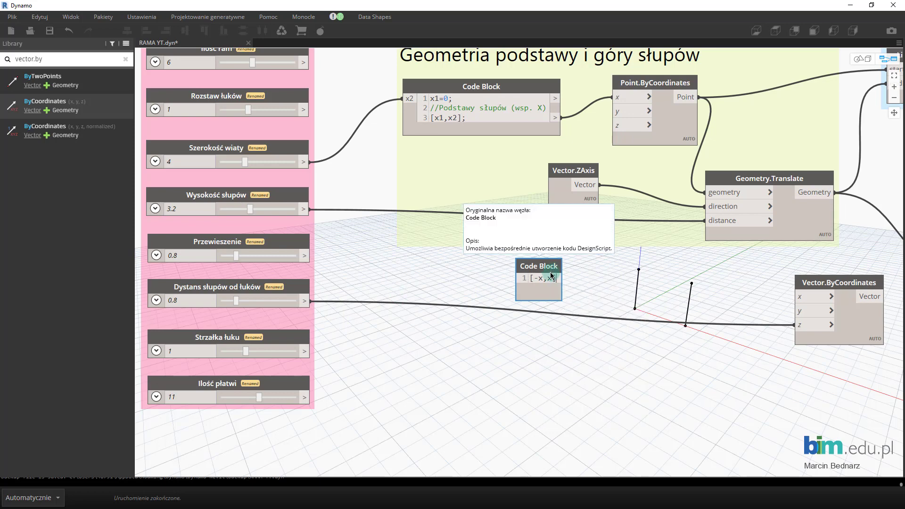
pyautogui.write('];')
pyautogui.click(618, 267)
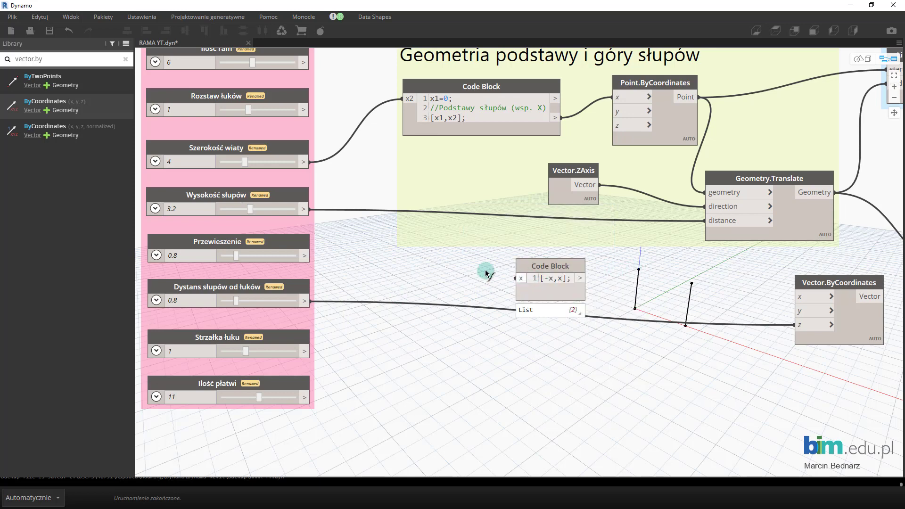
# - Feed Przewieszenie into x, giving -0.8 and 0.8, and wire that list into Vector.ByCoordinates x
pyautogui.click(515, 278)
pyautogui.click(310, 256)
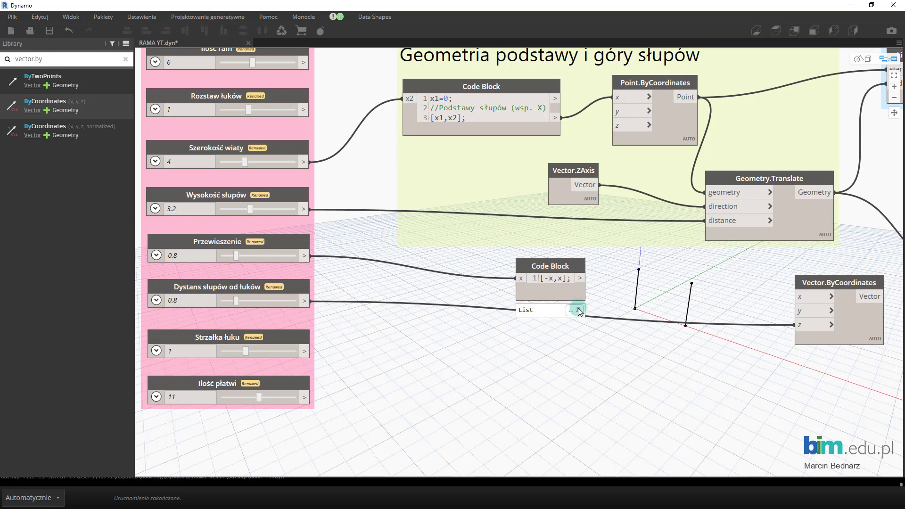
pyautogui.click(578, 309)
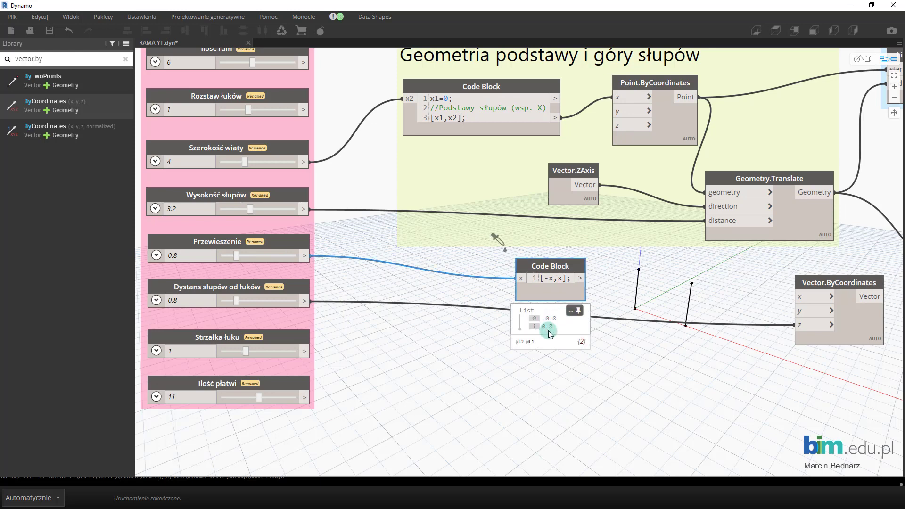
pyautogui.click(580, 278)
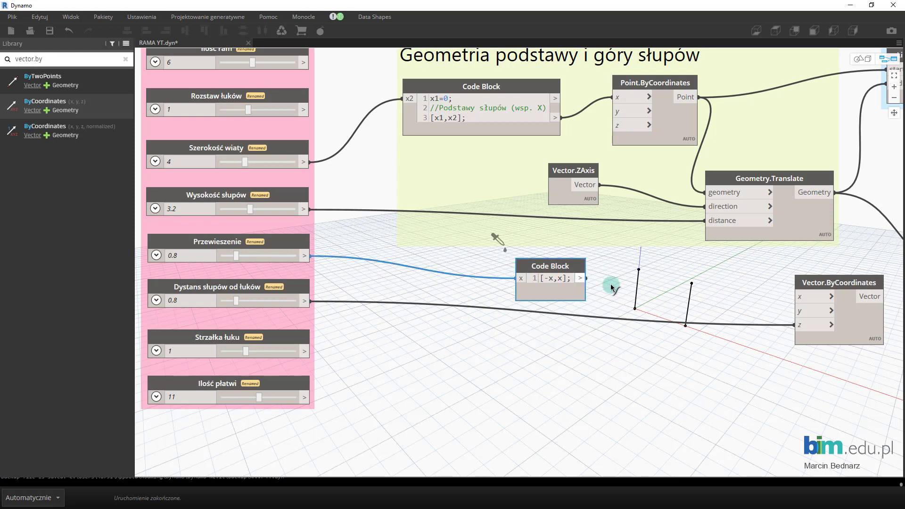
pyautogui.click(797, 296)
# - Use the offset vectors as the direction of the lower Geometry.Translate
pyautogui.moveTo(693, 292); pyautogui.dragTo(531, 292, button='middle')
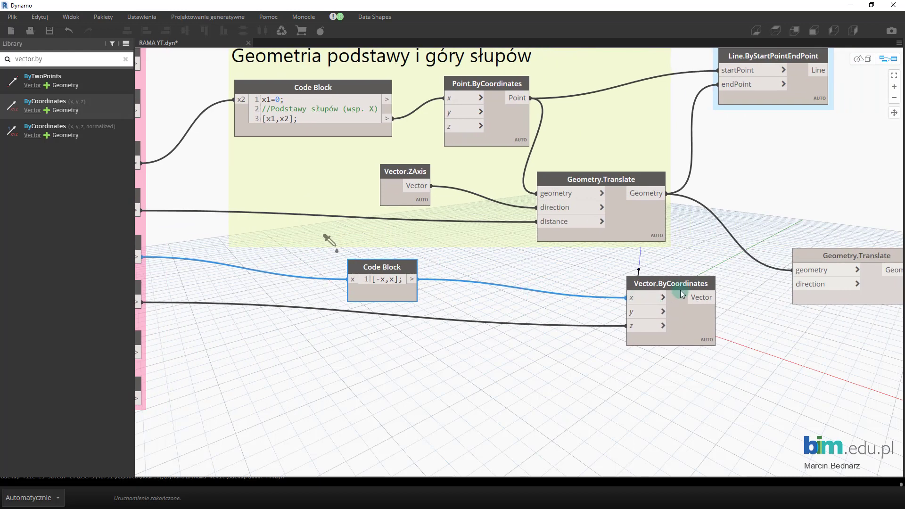
pyautogui.moveTo(703, 317); pyautogui.dragTo(627, 321)
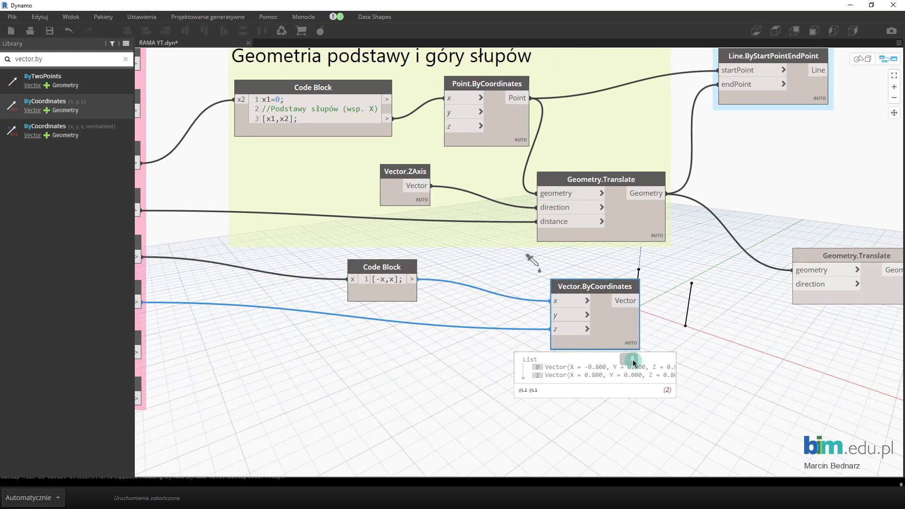
pyautogui.moveTo(703, 352); pyautogui.dragTo(651, 351, button='middle')
pyautogui.moveTo(595, 375)
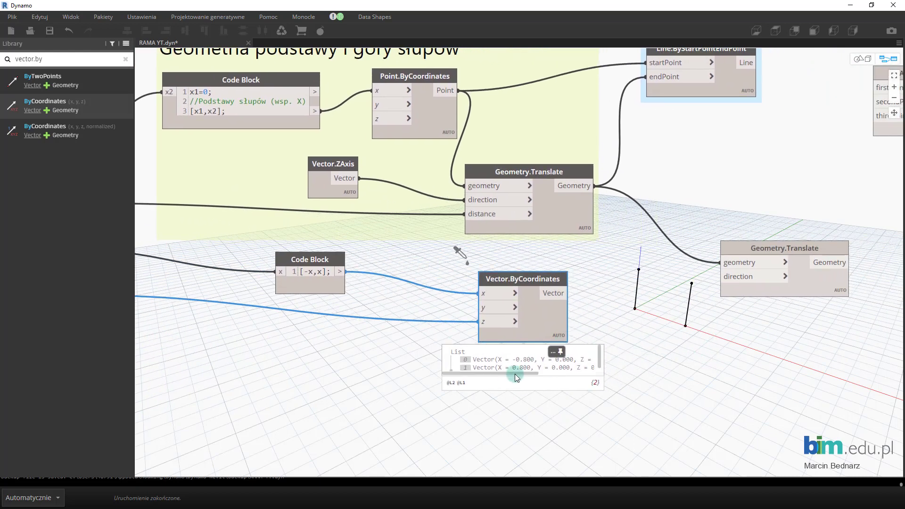
pyautogui.click(524, 371)
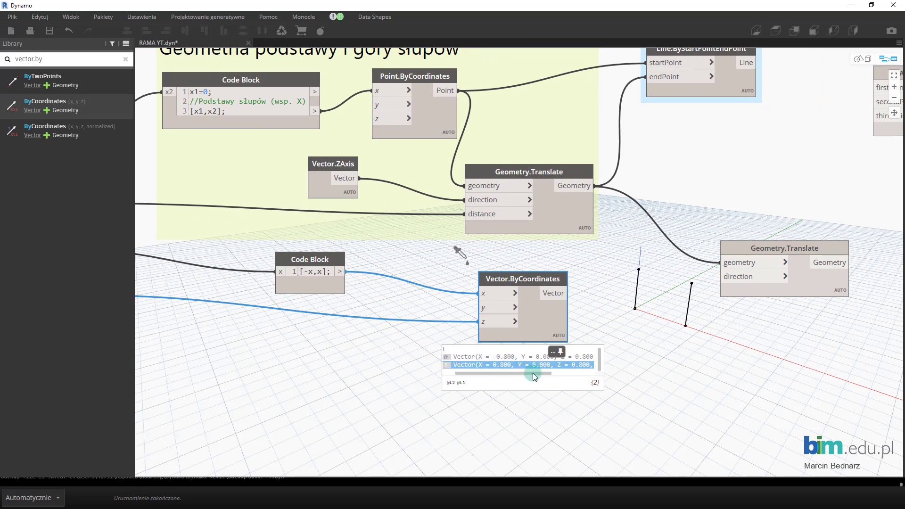
pyautogui.moveTo(532, 372); pyautogui.dragTo(556, 377)
pyautogui.moveTo(653, 292); pyautogui.dragTo(606, 307, button='middle')
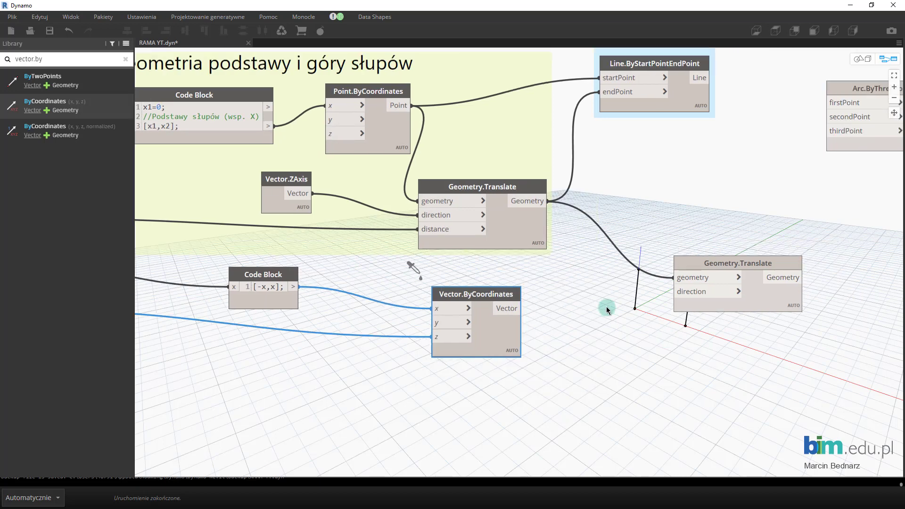
pyautogui.moveTo(521, 308)
pyautogui.mouseDown()
pyautogui.moveTo(670, 267)
pyautogui.moveTo(612, 321)
pyautogui.mouseUp()
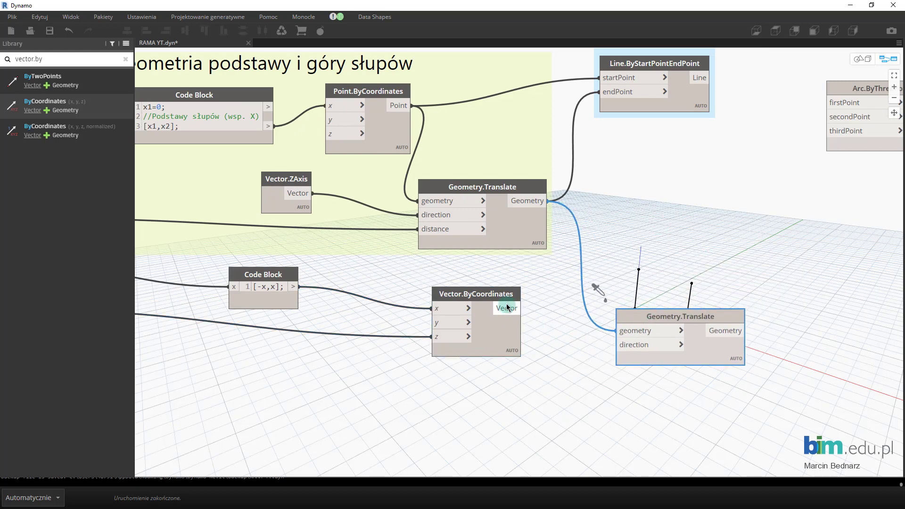
pyautogui.click(521, 308)
pyautogui.click(626, 345)
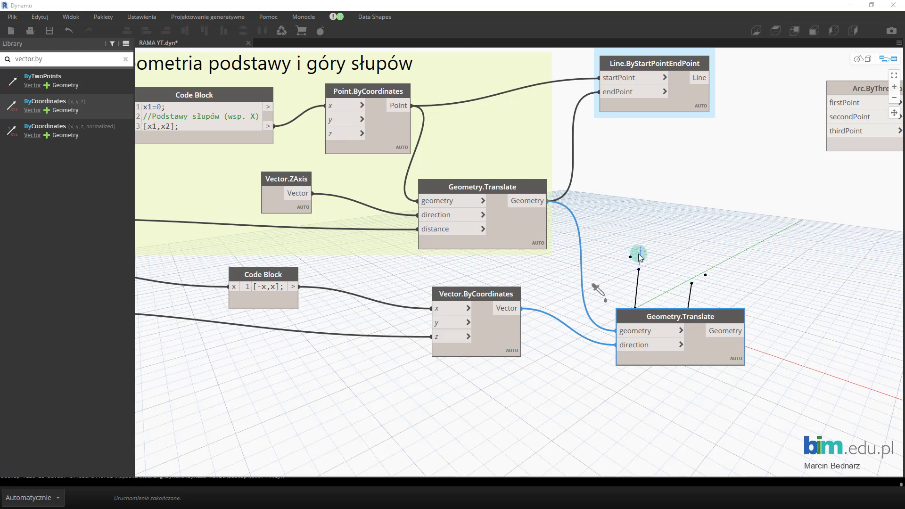
# - Reposition the Arc.ByThreePoints node near the translated column-top points
pyautogui.moveTo(755, 238); pyautogui.dragTo(581, 215, button='middle')
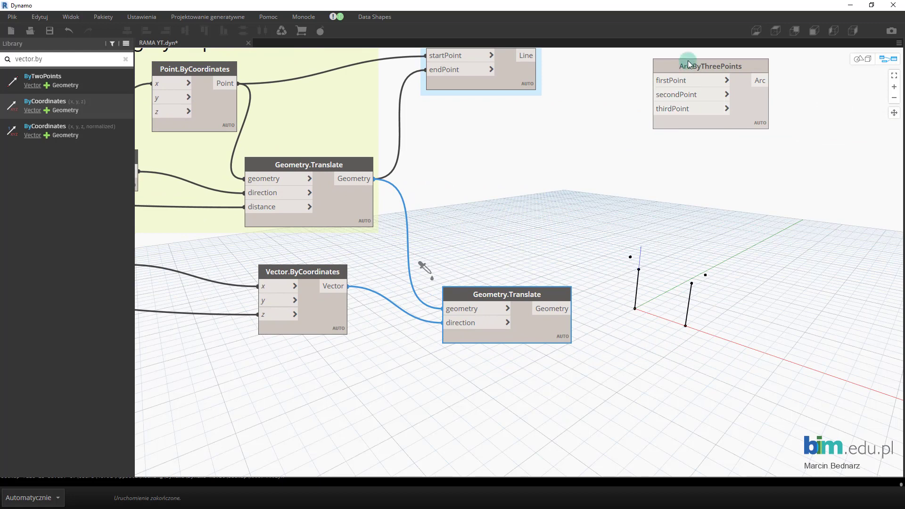
pyautogui.moveTo(687, 106)
pyautogui.mouseDown()
pyautogui.moveTo(717, 136)
pyautogui.moveTo(742, 204)
pyautogui.mouseUp()
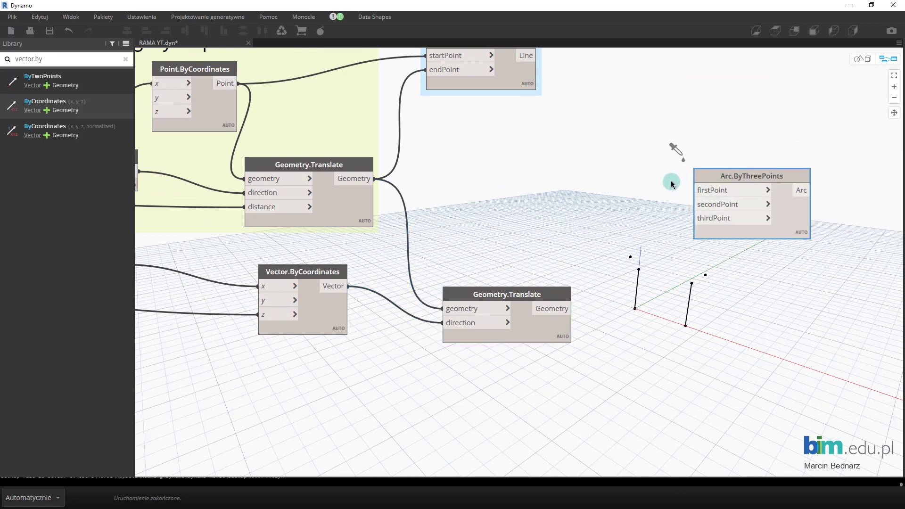
pyautogui.click(663, 226)
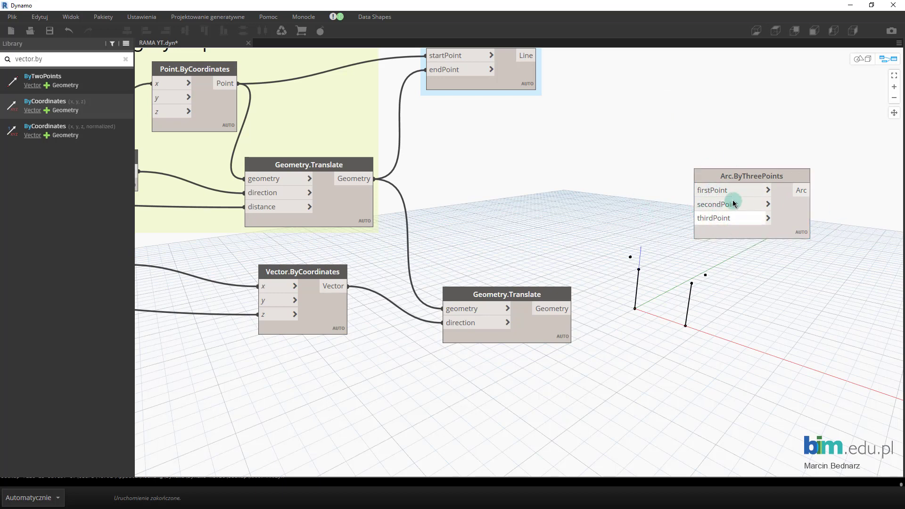
pyautogui.moveTo(705, 176); pyautogui.dragTo(737, 235)
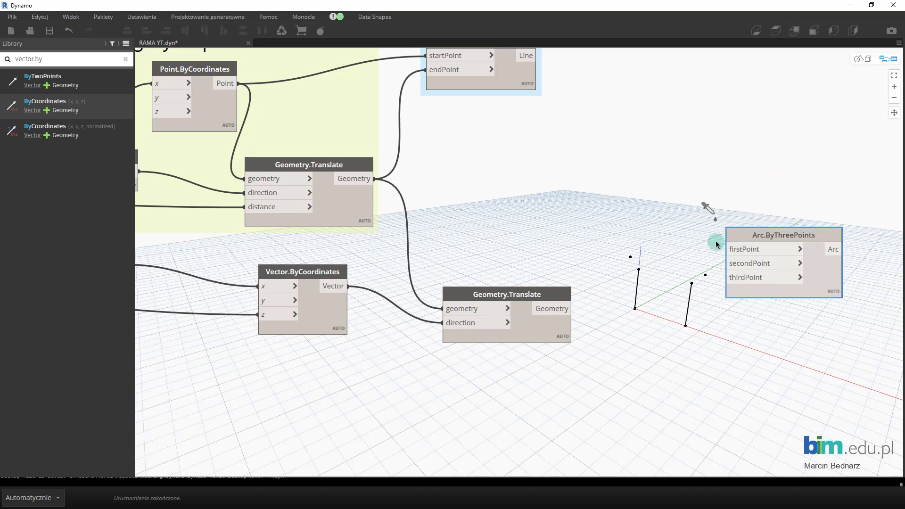
pyautogui.click(542, 330)
pyautogui.moveTo(632, 343); pyautogui.dragTo(607, 334, button='middle')
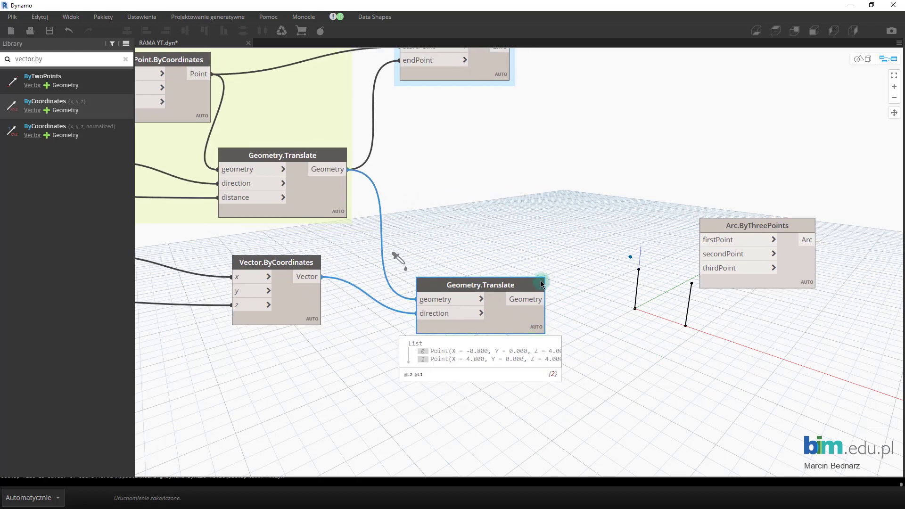
# - Add a Code Block with left/right arc point comments and lines x[0]; and x[1];
pyautogui.doubleClick(585, 272)
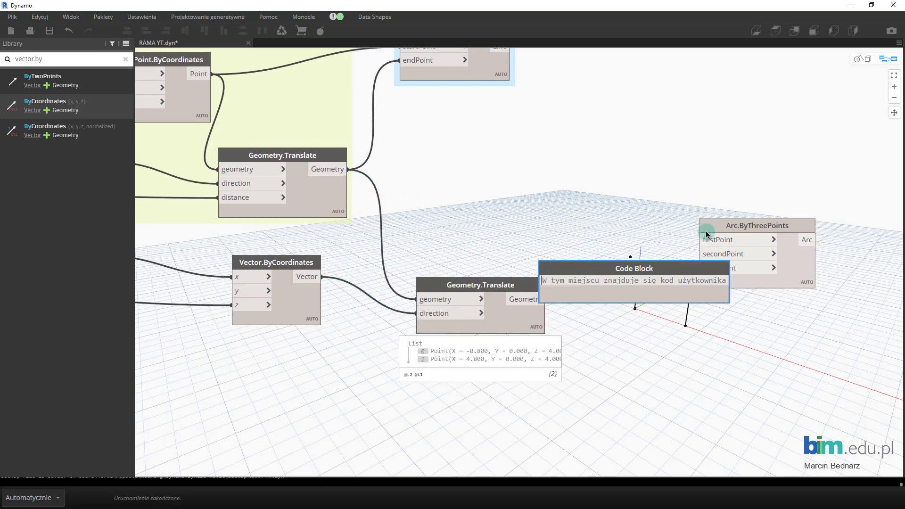
pyautogui.scroll(2, 709, 230)
pyautogui.moveTo(731, 221); pyautogui.dragTo(803, 200)
pyautogui.moveTo(445, 299); pyautogui.dragTo(411, 295)
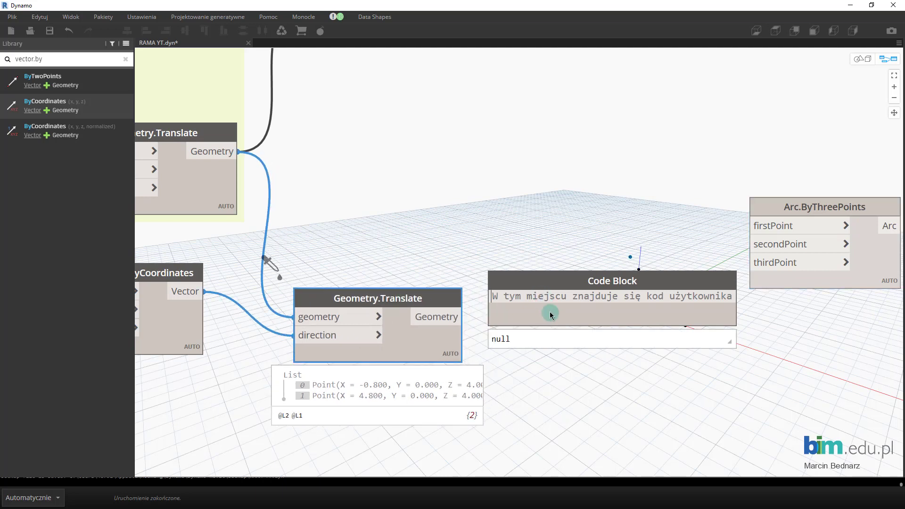
pyautogui.write('//')
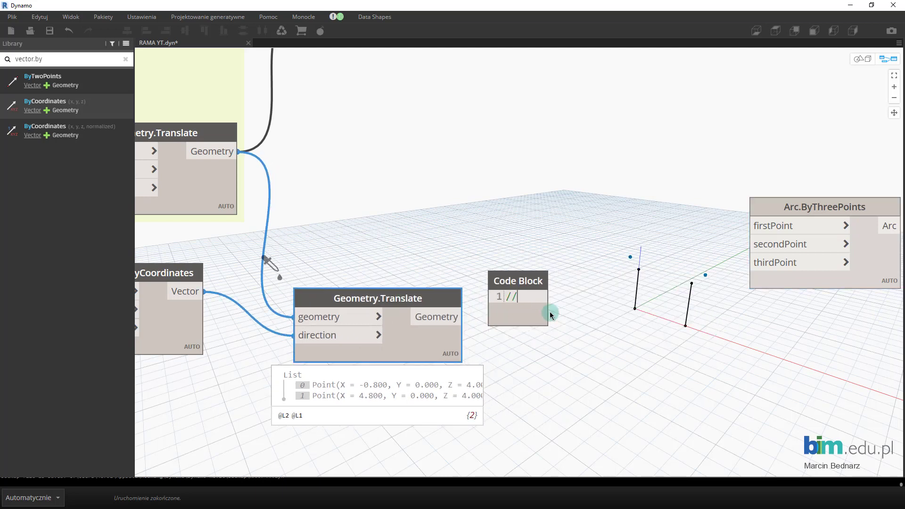
pyautogui.write('lewy')
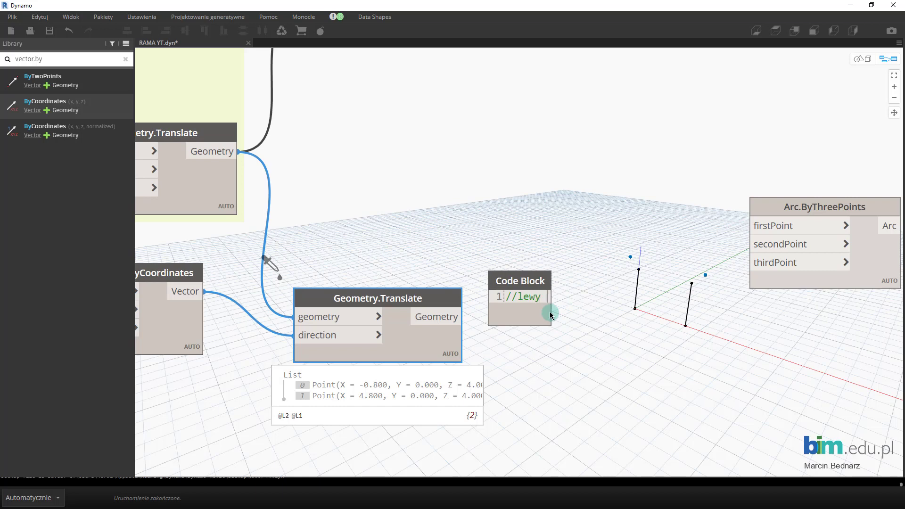
pyautogui.write(' punkt ')
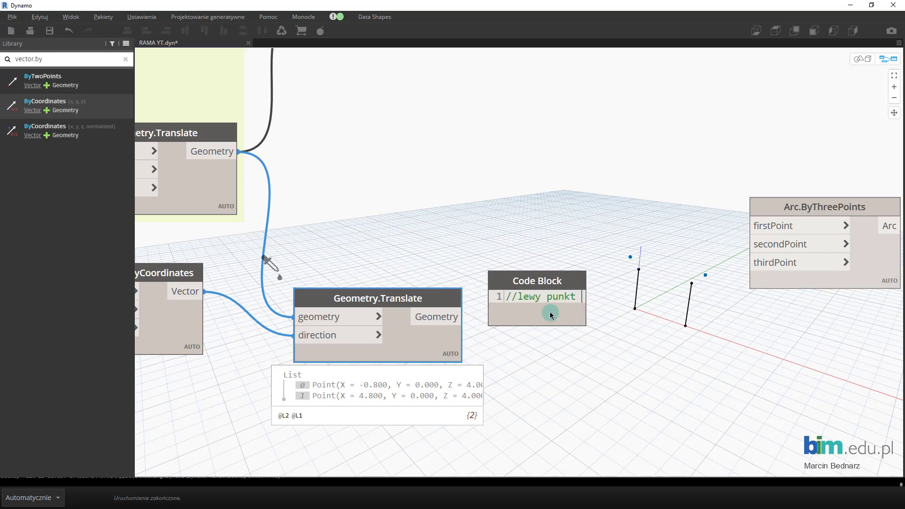
pyautogui.write('łuku')
pyautogui.press('Return')
pyautogui.press('Return')
pyautogui.write('//prawy punkt ł')
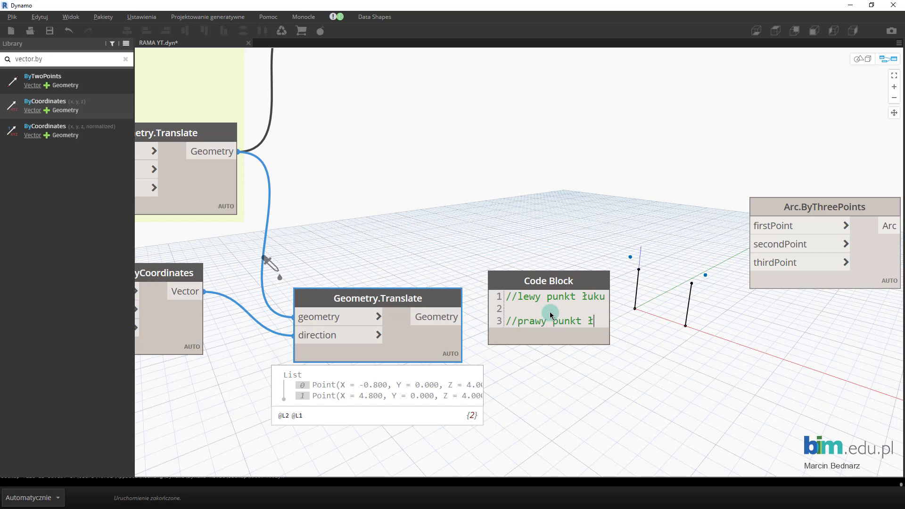
pyautogui.write('uku ')
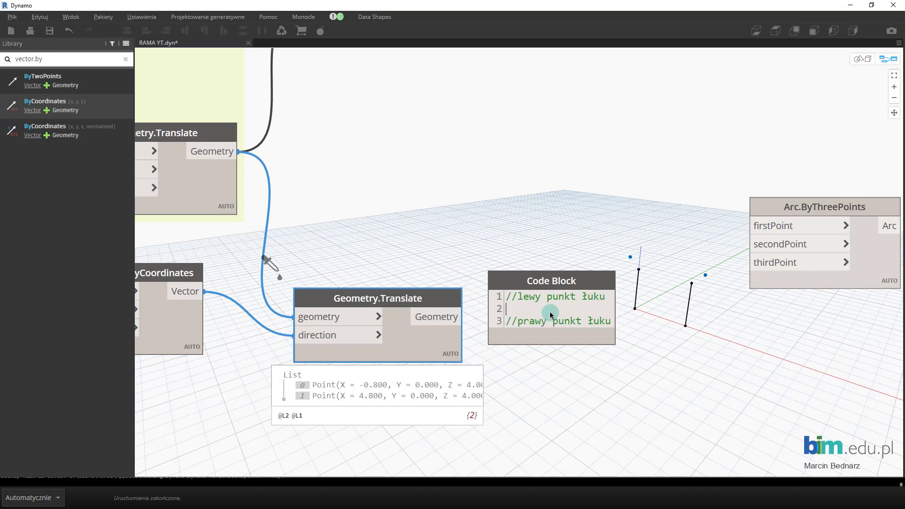
pyautogui.write('x[0')
pyautogui.press('Return')
pyautogui.write(';')
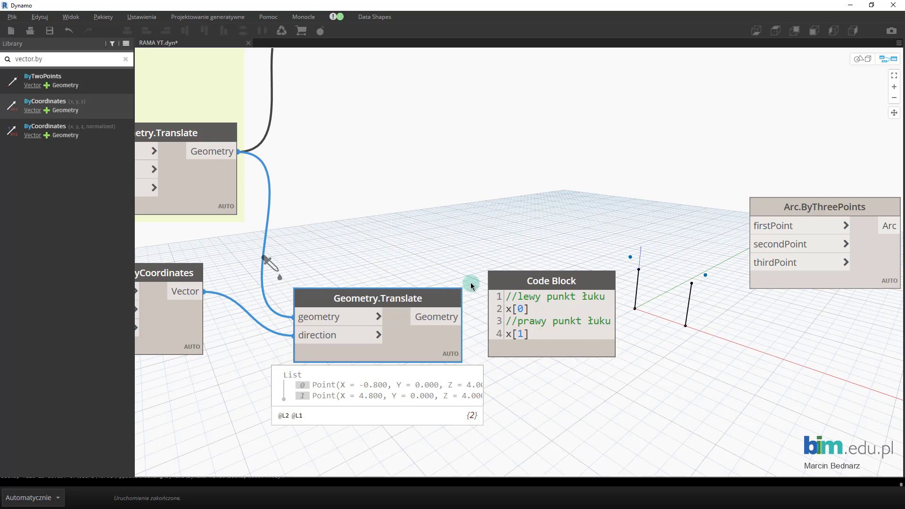
pyautogui.click(462, 243)
# - Correct line 2 to x[0]; and wire the translated points into the Code Block's x
pyautogui.click(464, 317)
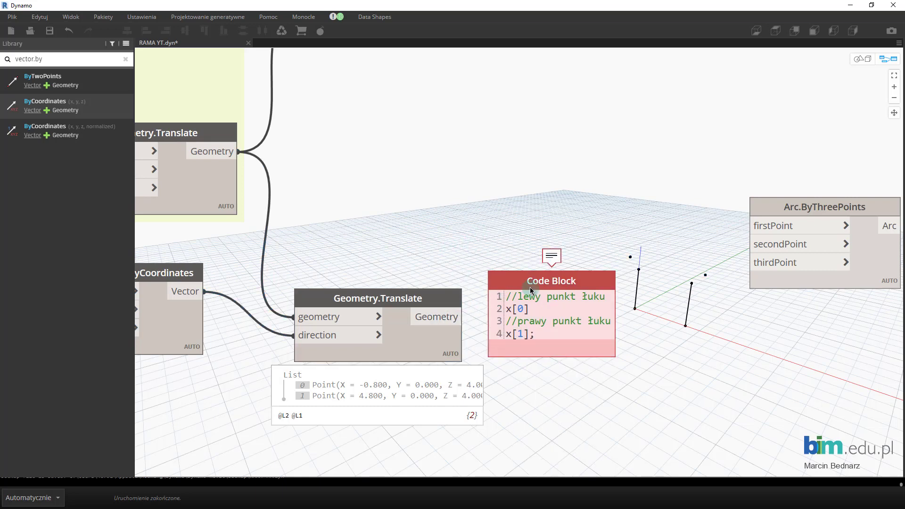
pyautogui.doubleClick(519, 308)
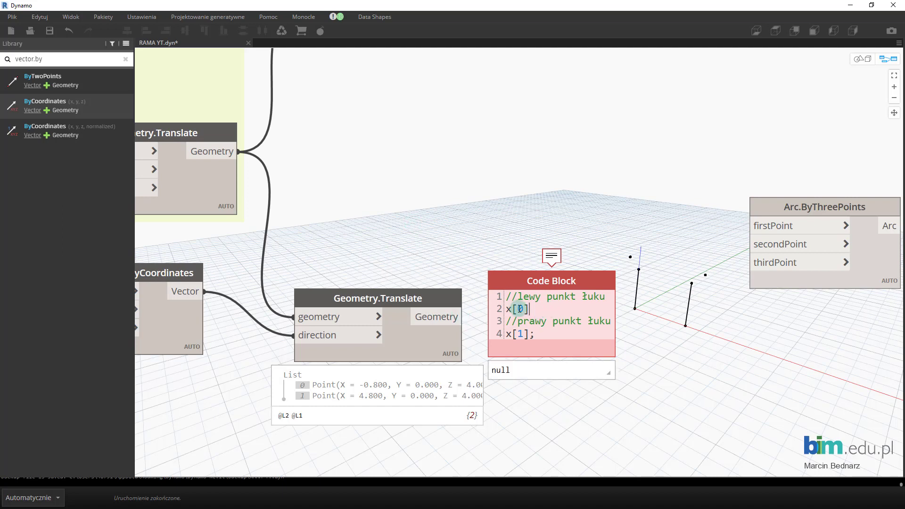
pyautogui.click(434, 220)
pyautogui.click(464, 316)
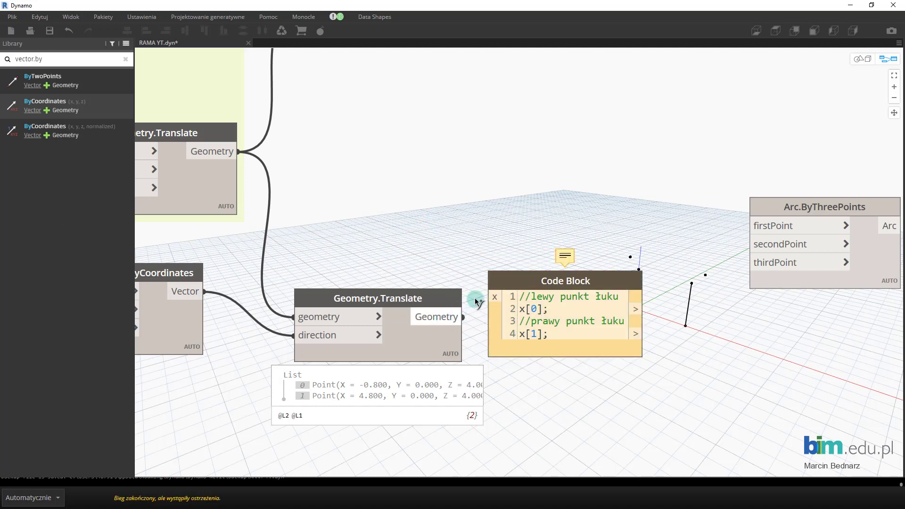
pyautogui.click(492, 297)
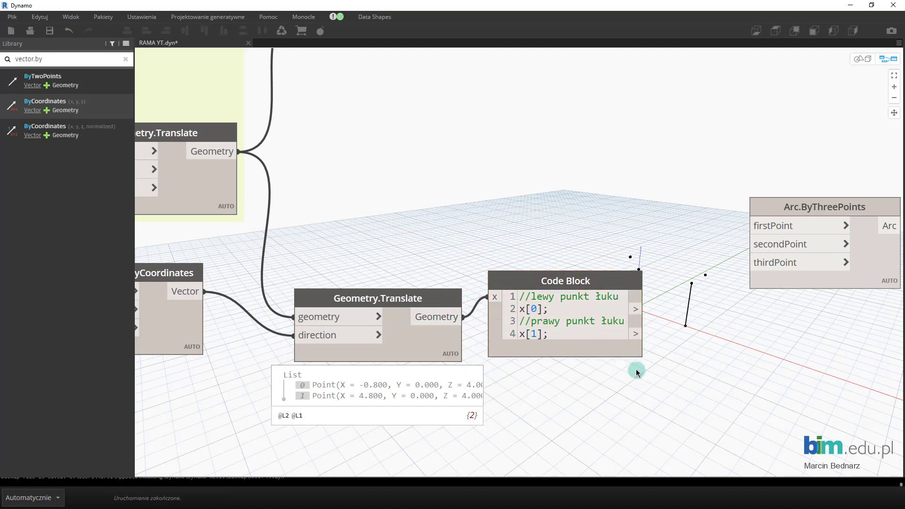
pyautogui.moveTo(677, 348); pyautogui.dragTo(561, 349, button='middle')
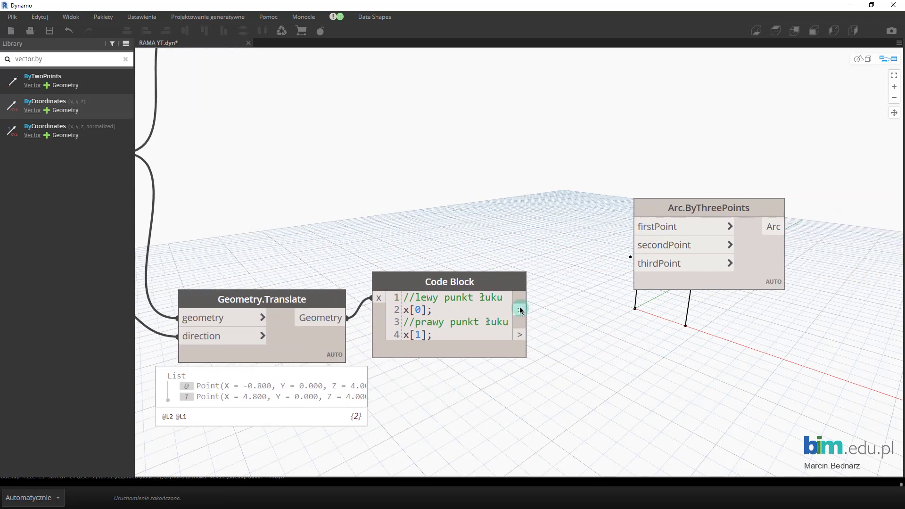
# - Wire x[0] to the arc's firstPoint and x[1] to its thirdPoint
pyautogui.click(633, 227)
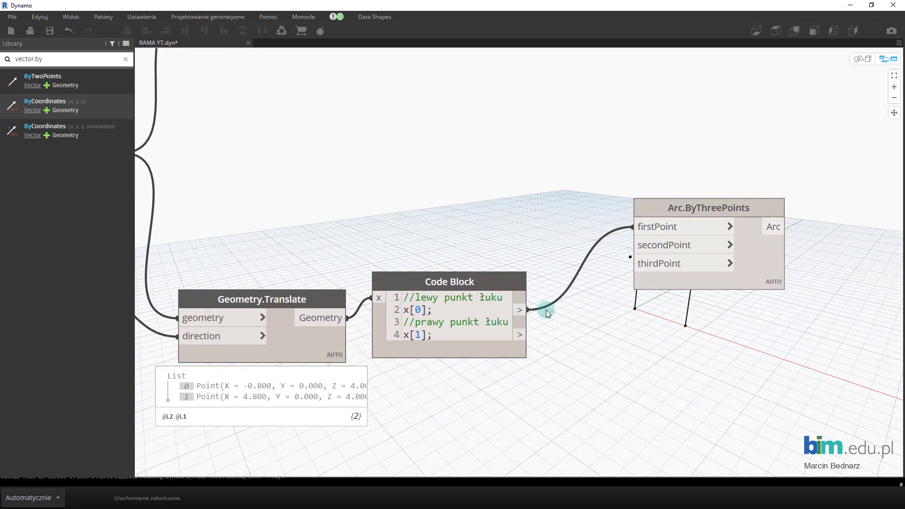
pyautogui.click(519, 334)
pyautogui.click(633, 264)
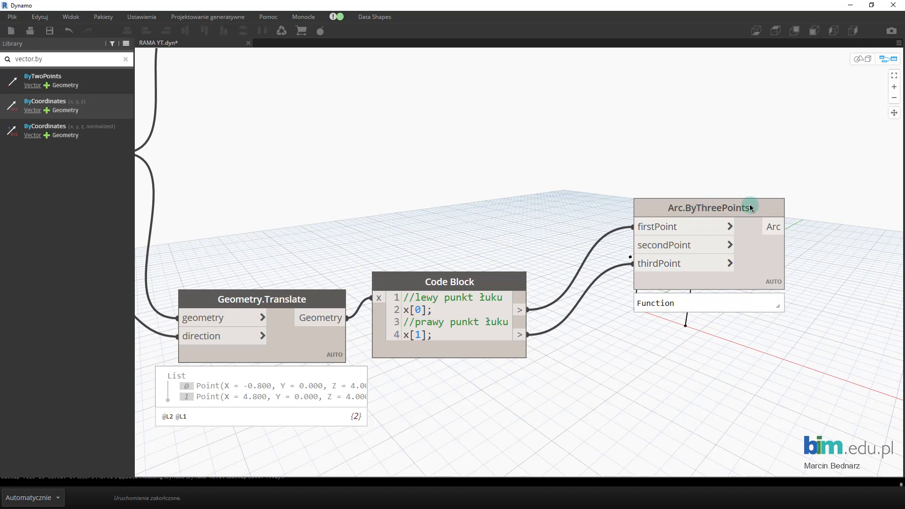
pyautogui.moveTo(678, 235); pyautogui.dragTo(752, 242)
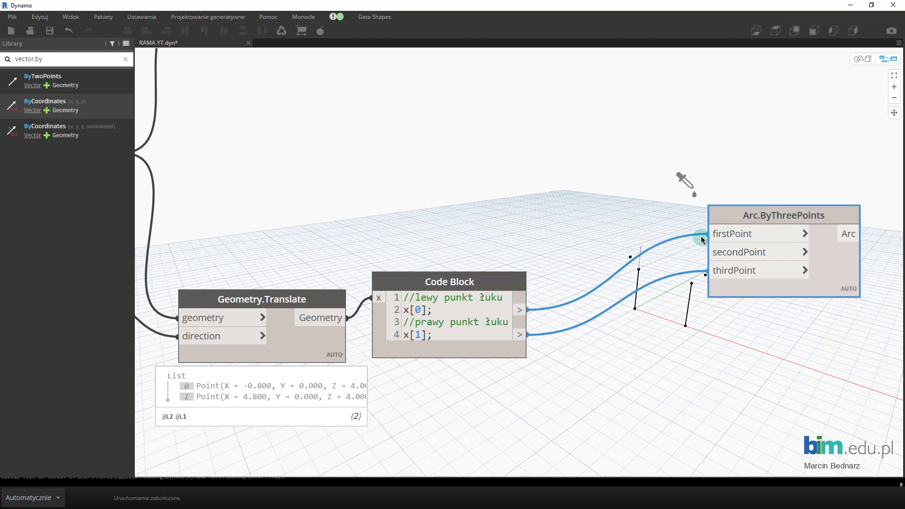
pyautogui.click(877, 311)
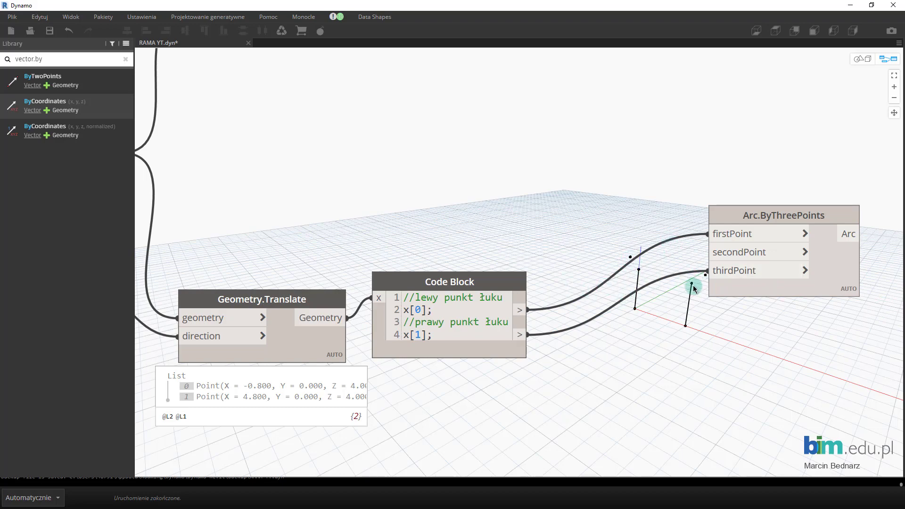
# - Orbit the 3D background preview to inspect the columns, then return to the graph
pyautogui.hotkey('ctrl', 'b')
pyautogui.moveTo(691, 278)
pyautogui.mouseDown(button='right')
pyautogui.moveTo(680, 287)
pyautogui.moveTo(713, 199)
pyautogui.moveTo(702, 113)
pyautogui.moveTo(711, 146)
pyautogui.moveTo(707, 129)
pyautogui.moveTo(768, 142)
pyautogui.moveTo(720, 132)
pyautogui.mouseUp(button='right')
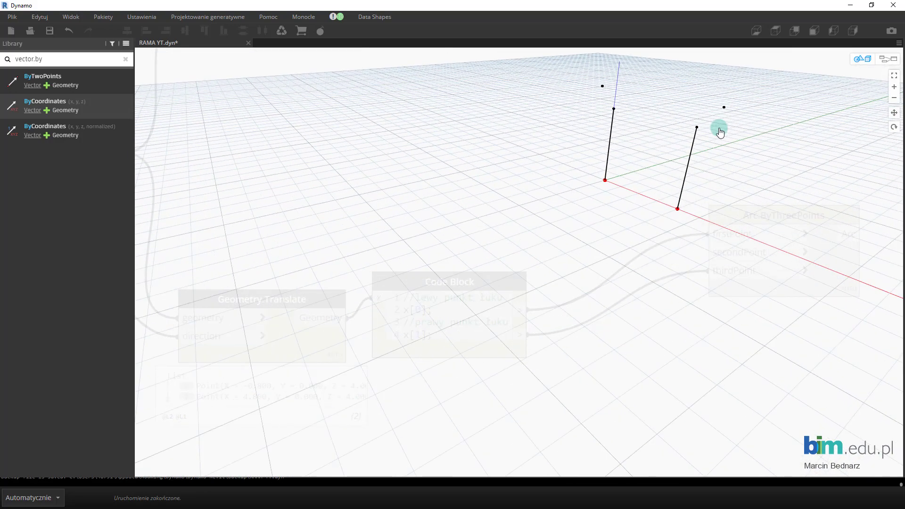
pyautogui.hotkey('ctrl', 'b')
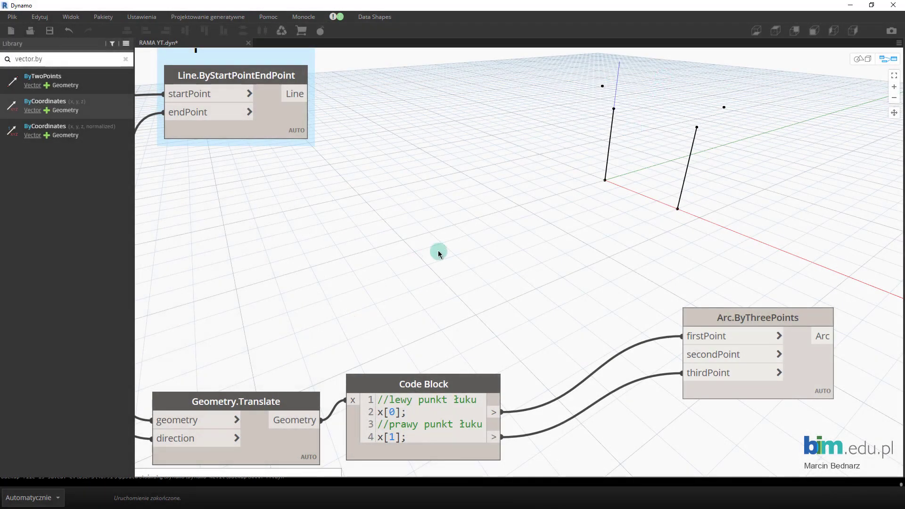
# - Duplicate the Geometry.Translate node and place the copy below the Code Block
pyautogui.moveTo(437, 251); pyautogui.dragTo(496, 210, button='middle')
pyautogui.scroll(-2, 497, 210)
pyautogui.moveTo(423, 267); pyautogui.dragTo(539, 281, button='middle')
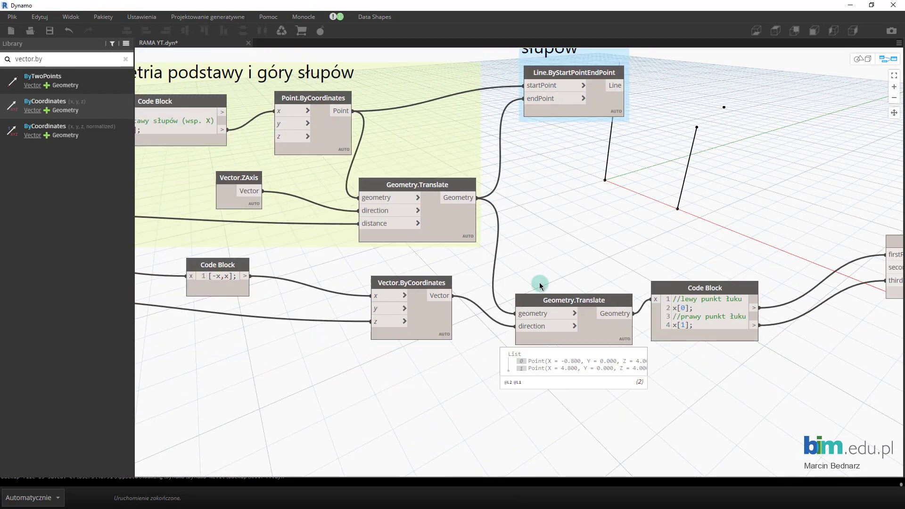
pyautogui.click(571, 304)
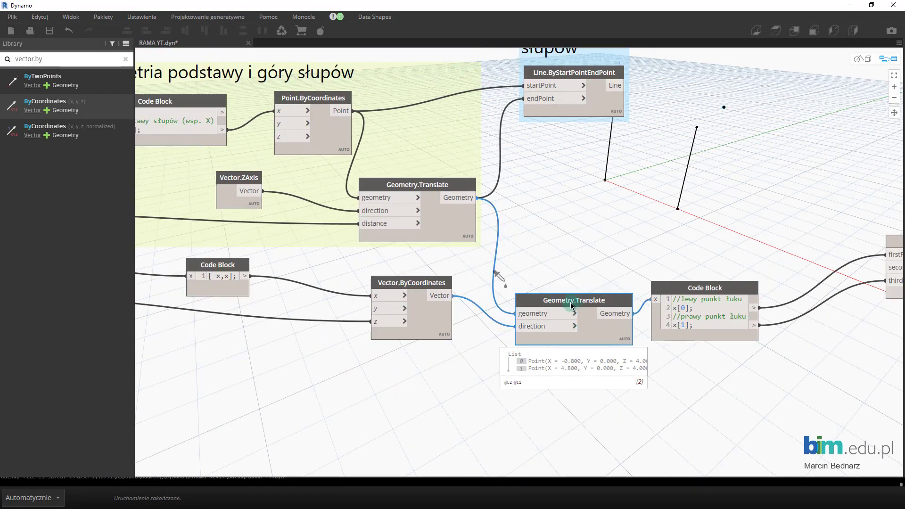
pyautogui.hotkey('ctrl', 'c')
pyautogui.hotkey('ctrl', 'v')
pyautogui.moveTo(714, 332); pyautogui.dragTo(638, 259, button='middle')
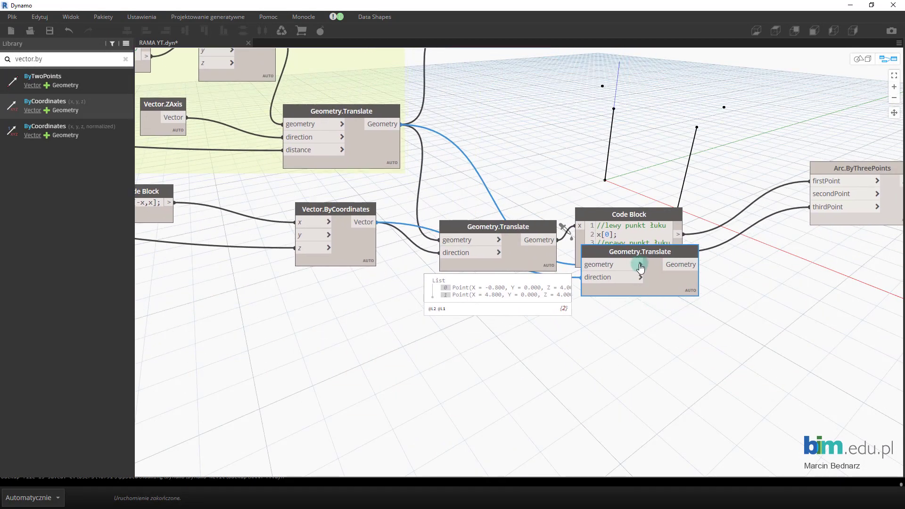
pyautogui.moveTo(638, 250); pyautogui.dragTo(735, 296)
# - Clear the copy's inherited wires and feed the left arc point x[0] into its geometry
pyautogui.click(652, 367)
pyautogui.moveTo(679, 321); pyautogui.dragTo(596, 360)
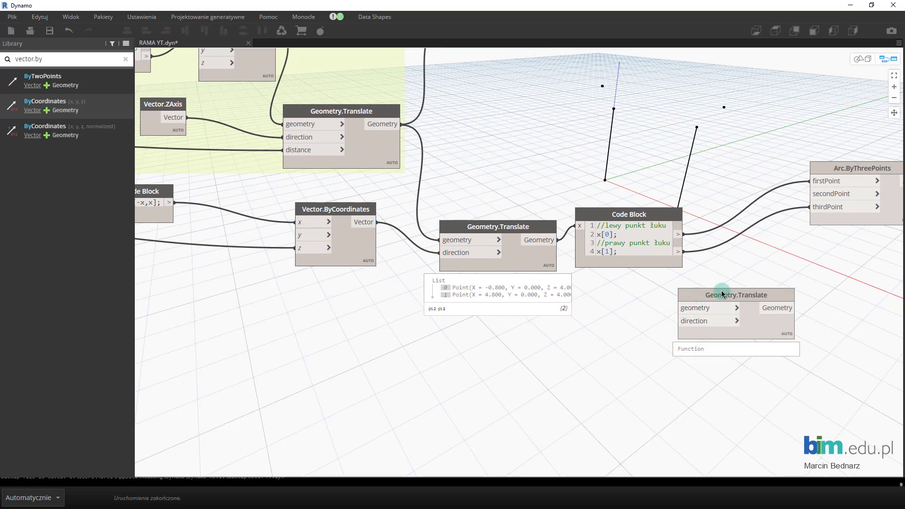
pyautogui.moveTo(721, 293); pyautogui.dragTo(780, 285)
pyautogui.moveTo(626, 234)
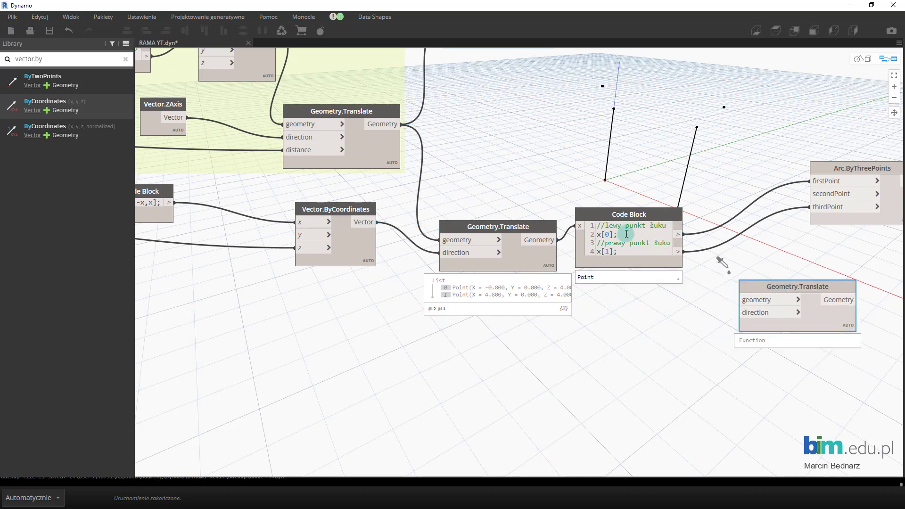
pyautogui.moveTo(683, 235); pyautogui.dragTo(739, 300)
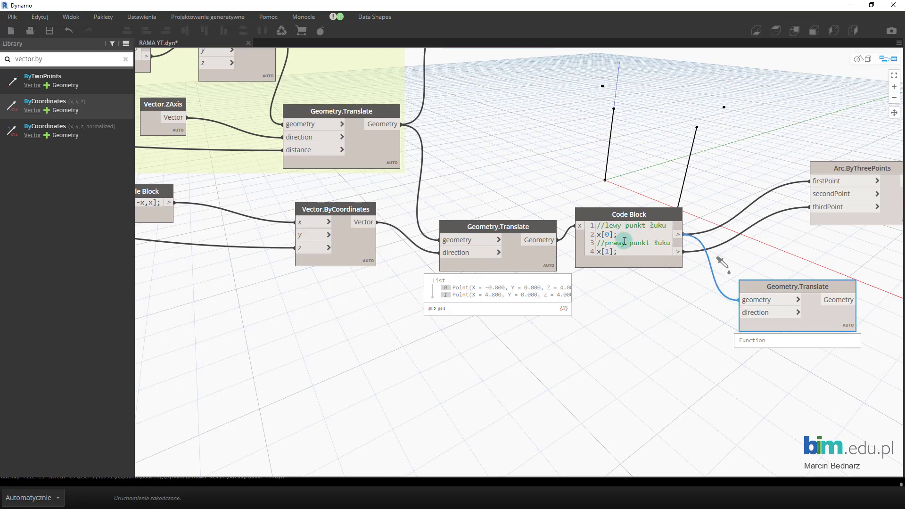
pyautogui.click(448, 363)
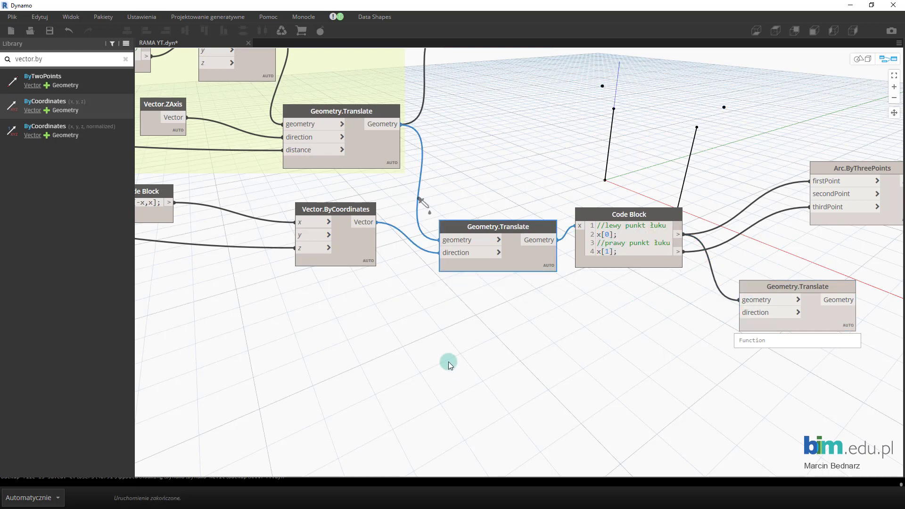
pyautogui.click(331, 205)
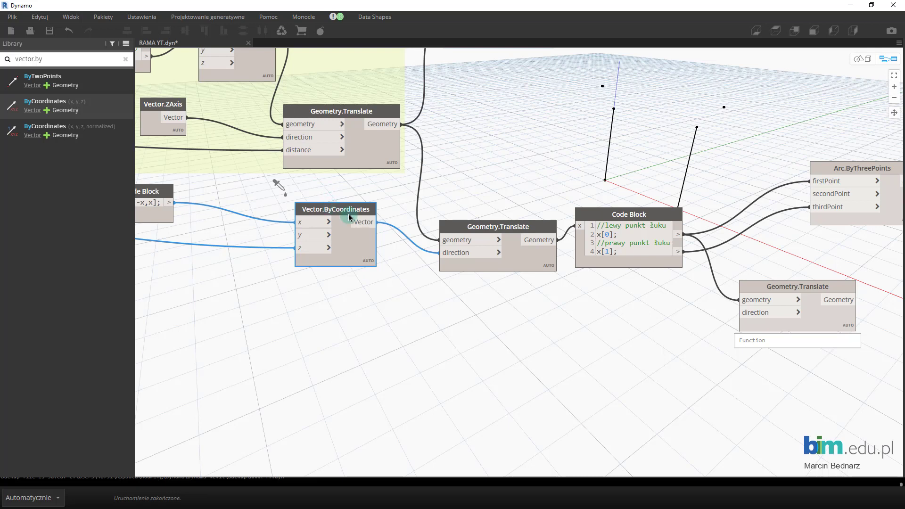
# - Duplicate Vector.ByCoordinates and wire the Strzałka łuku slider (1) into the copy's z input
pyautogui.hotkey('ctrl', 'c')
pyautogui.hotkey('ctrl', 'v')
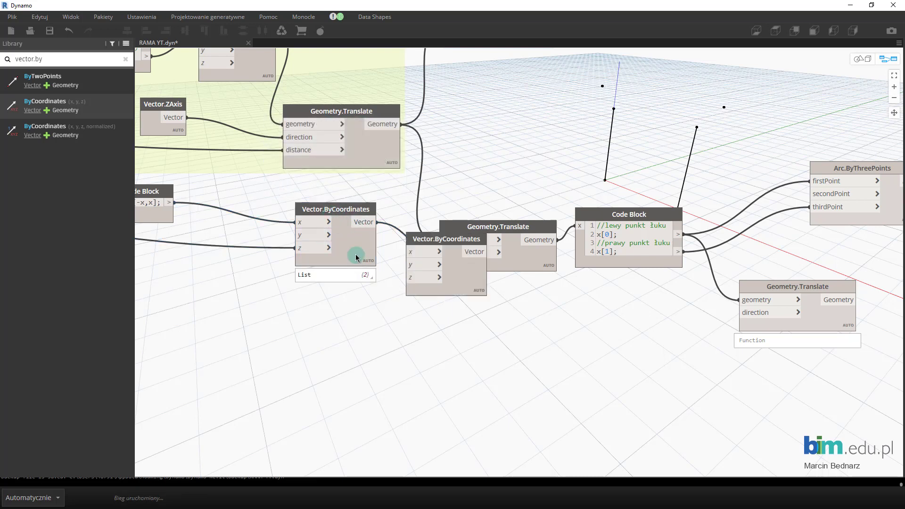
pyautogui.moveTo(414, 256)
pyautogui.mouseDown()
pyautogui.moveTo(528, 345)
pyautogui.moveTo(428, 367)
pyautogui.mouseUp()
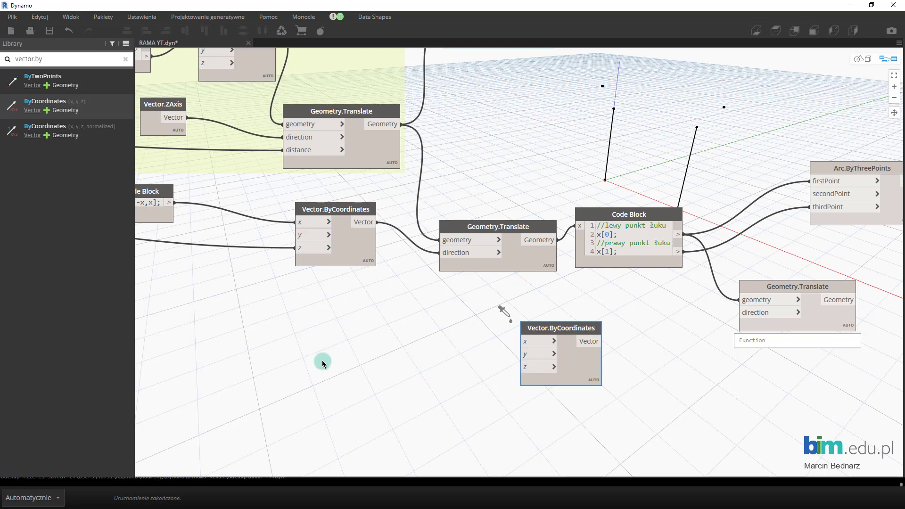
pyautogui.moveTo(319, 362); pyautogui.dragTo(642, 360, button='middle')
pyautogui.moveTo(344, 305); pyautogui.dragTo(360, 301, button='middle')
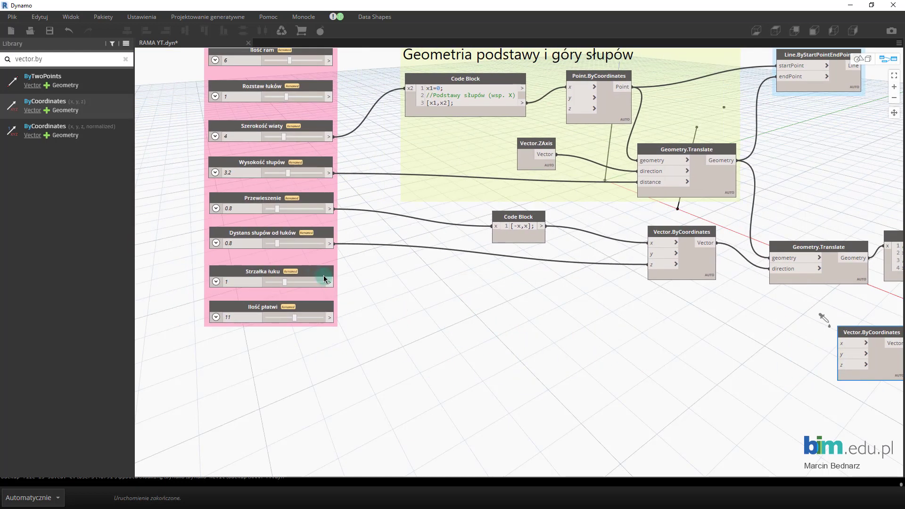
pyautogui.click(329, 284)
pyautogui.click(841, 366)
pyautogui.moveTo(810, 389); pyautogui.dragTo(725, 391, button='middle')
pyautogui.moveTo(796, 332); pyautogui.dragTo(791, 310)
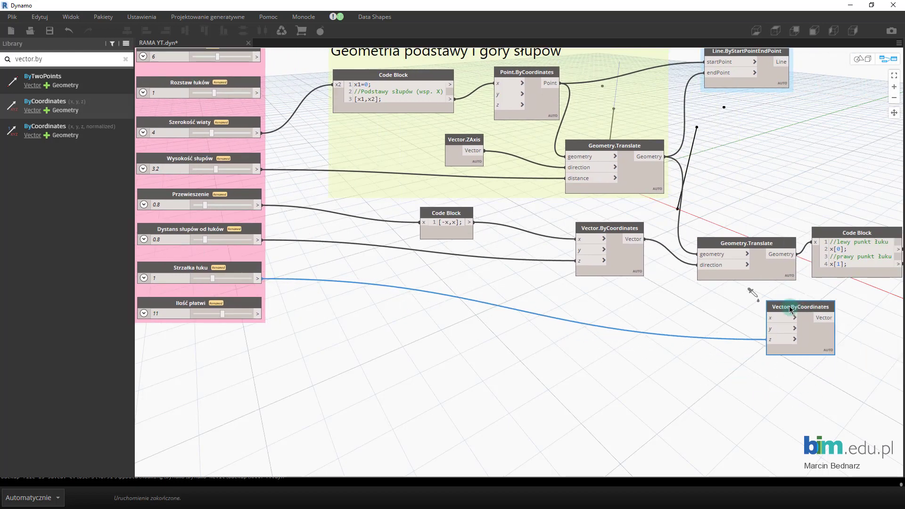
pyautogui.moveTo(256, 313); pyautogui.dragTo(277, 318, button='middle')
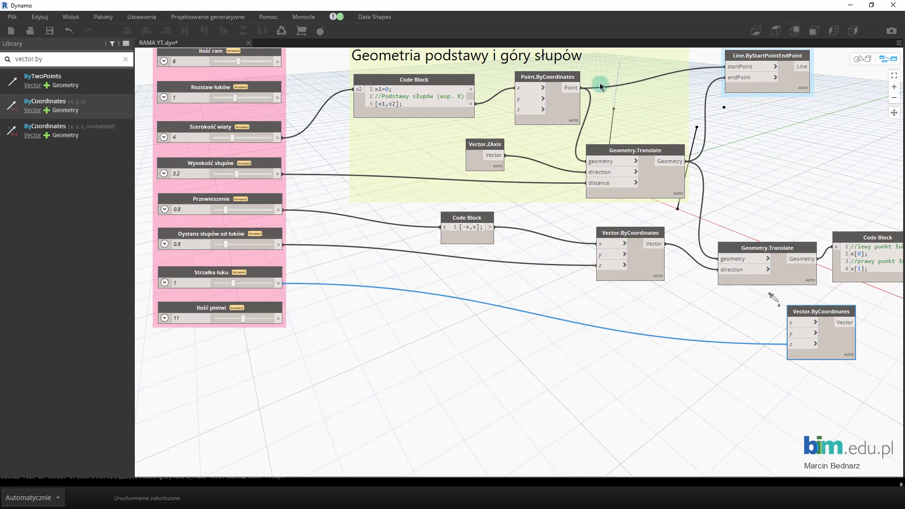
pyautogui.scroll(3, 674, 336)
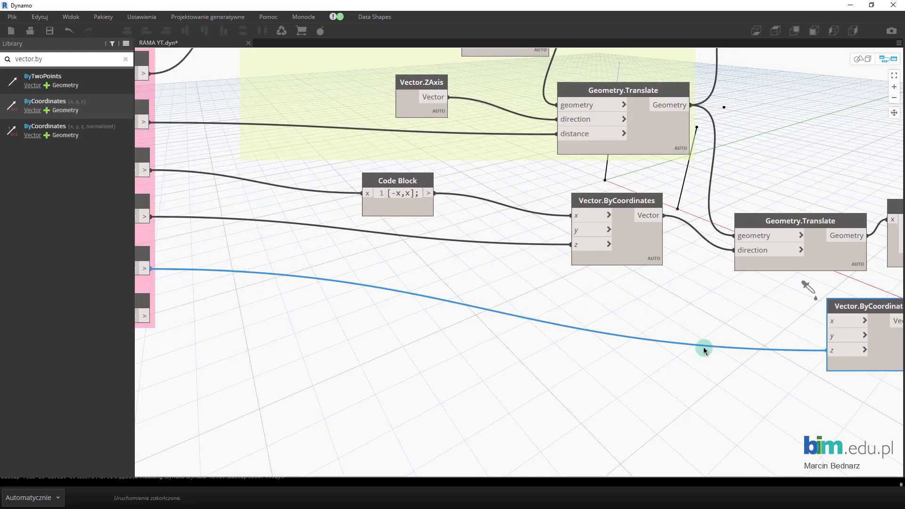
pyautogui.scroll(-1, 662, 341)
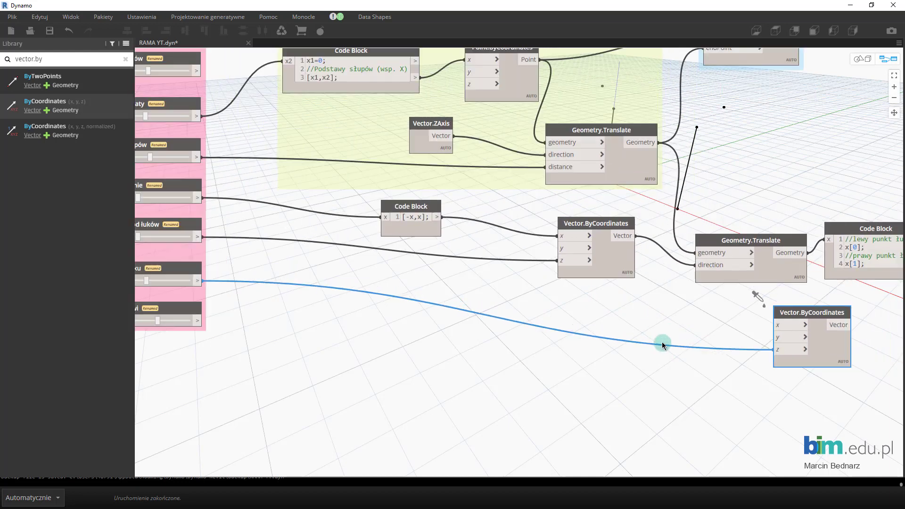
# - Create a Code Block with a total-width comment and the formula sz2=sz1+2*przew;
pyautogui.doubleClick(579, 309)
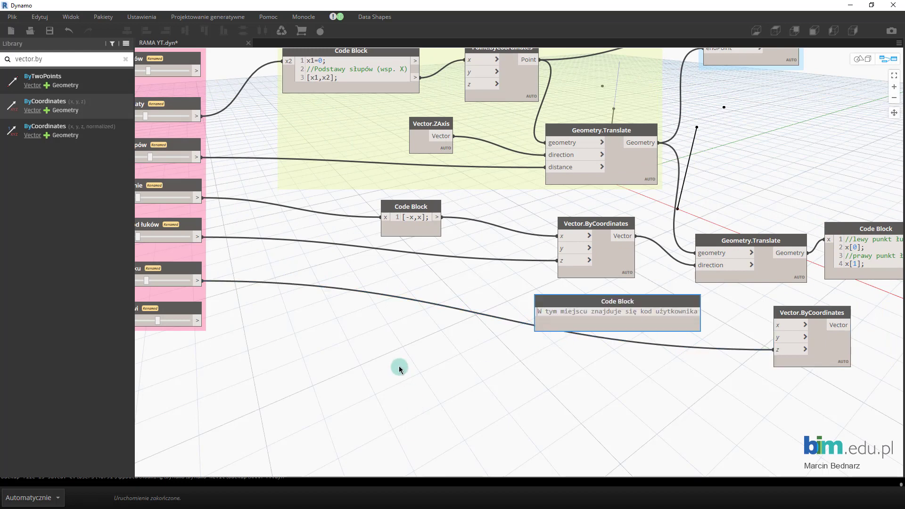
pyautogui.write('//ca')
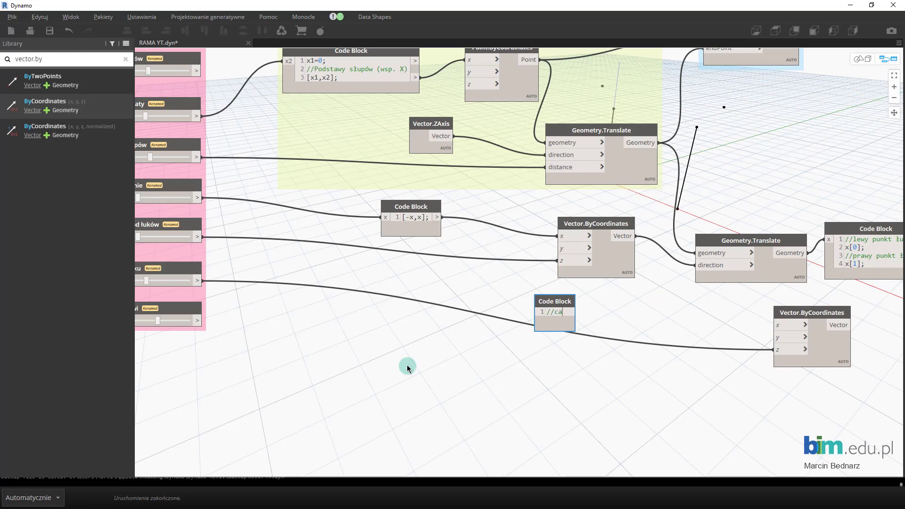
pyautogui.write('łkow')
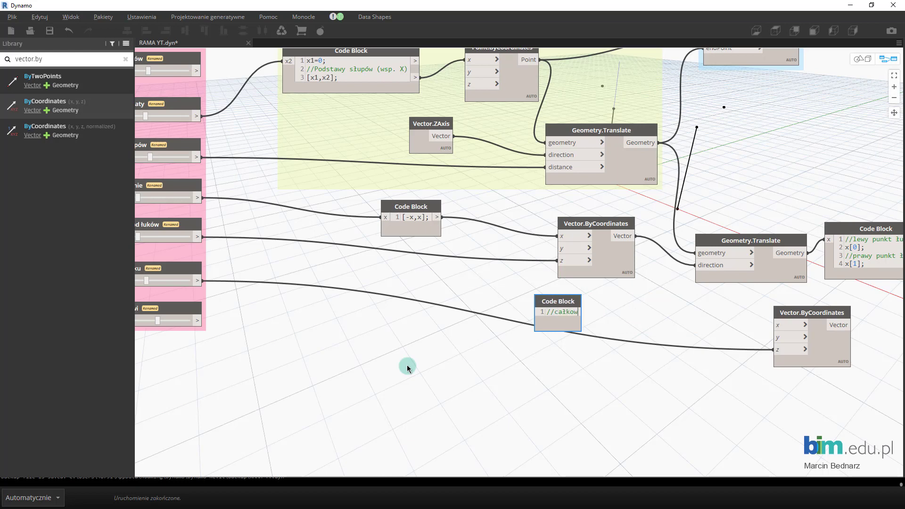
pyautogui.write('ita s')
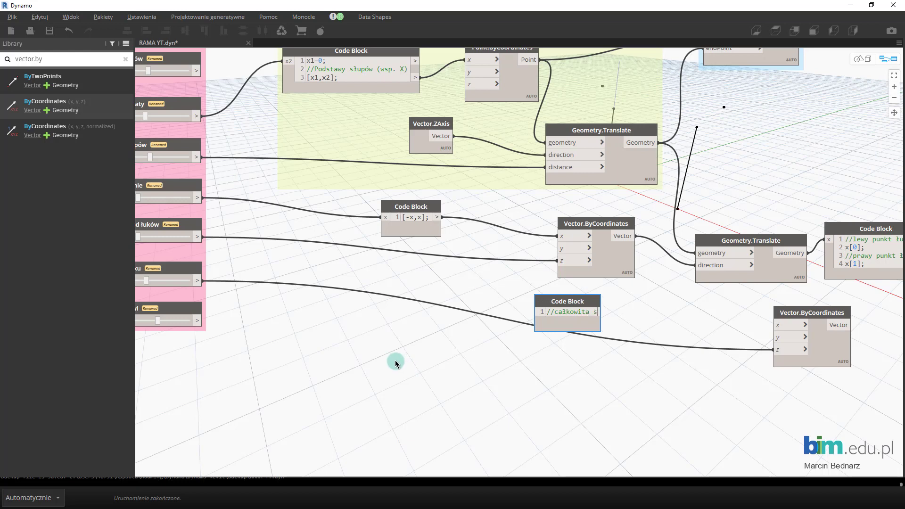
pyautogui.write('zerokość')
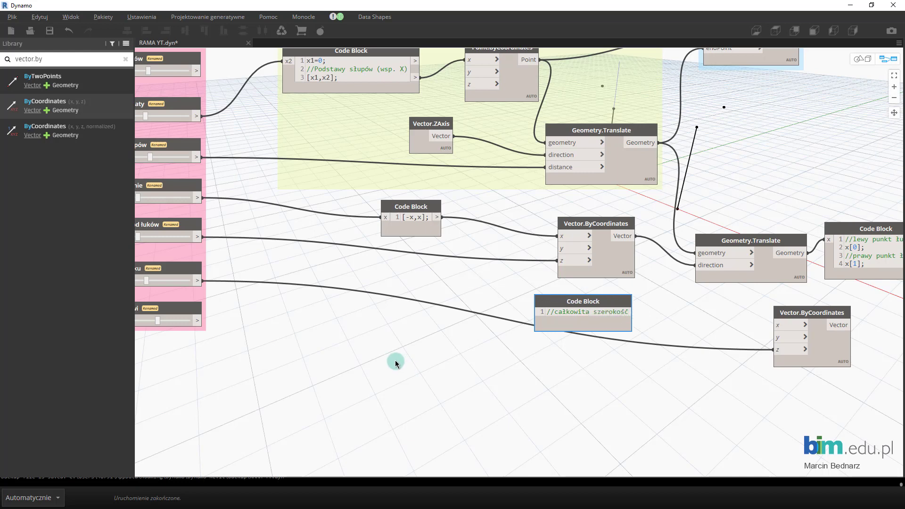
pyautogui.press('Return')
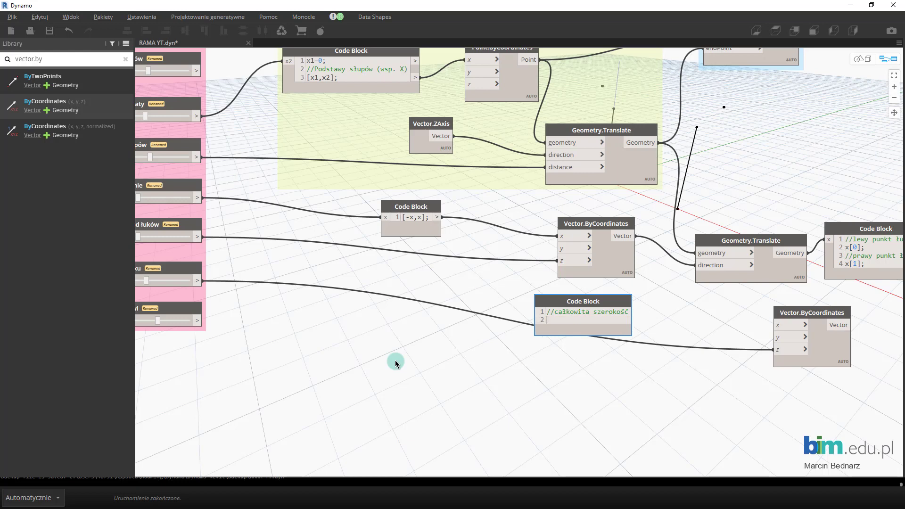
pyautogui.write('sz2=sz1+2*przew')
pyautogui.click(396, 363)
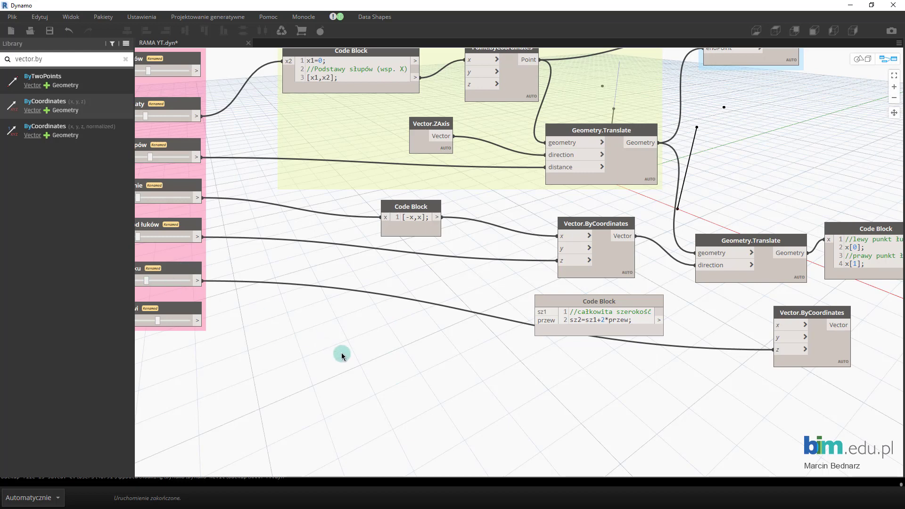
# - Wire Szerokość wiaty into sz1 and Przewieszenie into przew, giving 5.6
pyautogui.moveTo(341, 353); pyautogui.dragTo(409, 363, button='middle')
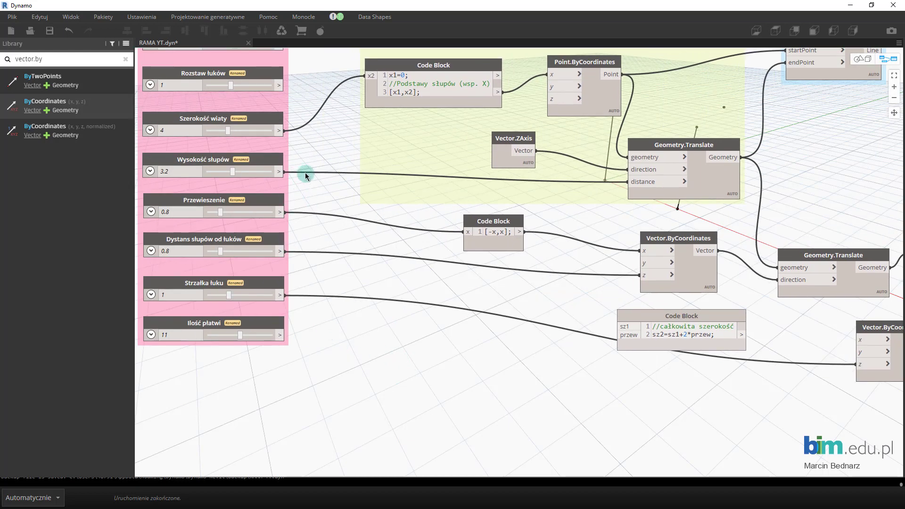
pyautogui.moveTo(306, 111)
pyautogui.mouseDown(button='middle')
pyautogui.moveTo(324, 233)
pyautogui.moveTo(322, 216)
pyautogui.mouseUp(button='middle')
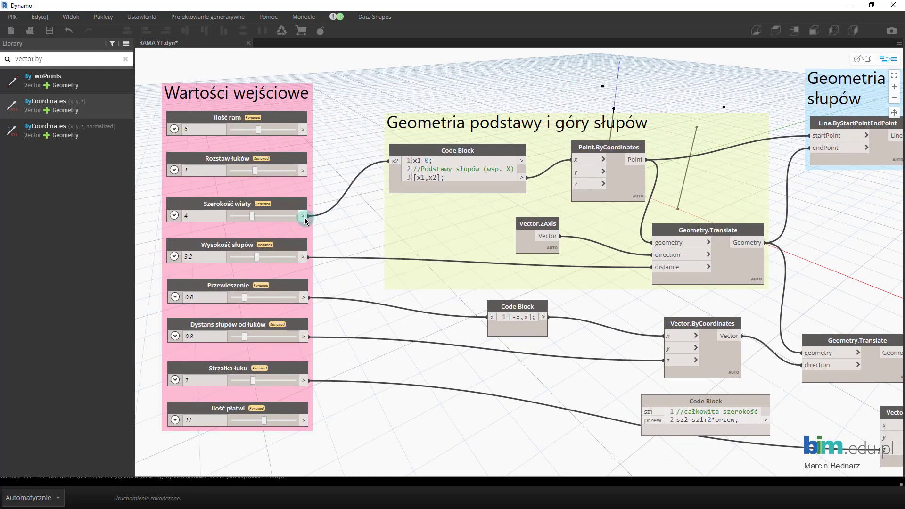
pyautogui.moveTo(304, 217)
pyautogui.mouseDown()
pyautogui.moveTo(454, 379)
pyautogui.moveTo(599, 384)
pyautogui.moveTo(611, 370)
pyautogui.moveTo(318, 258)
pyautogui.moveTo(277, 256)
pyautogui.mouseUp()
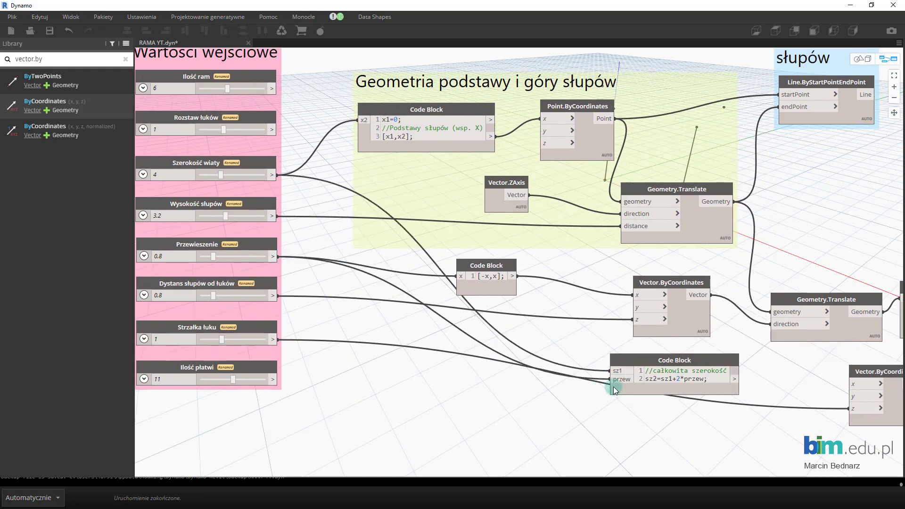
pyautogui.click(725, 401)
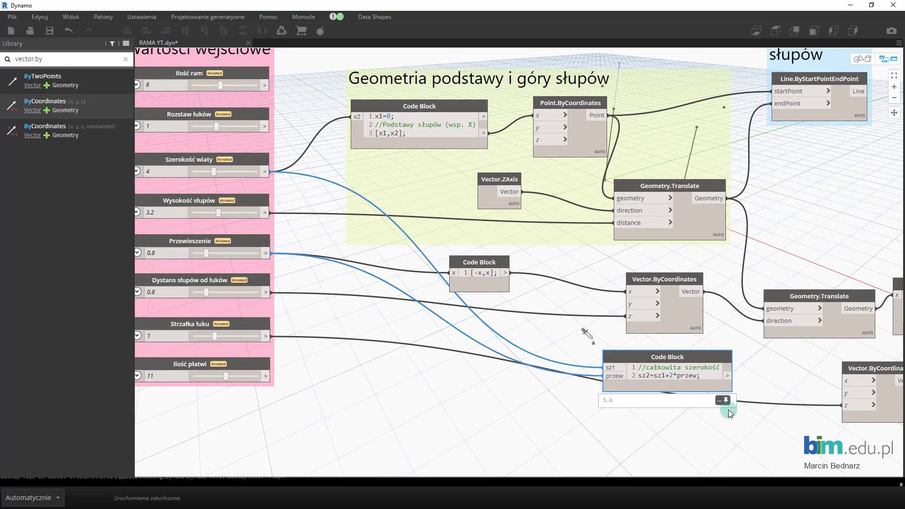
pyautogui.click(707, 379)
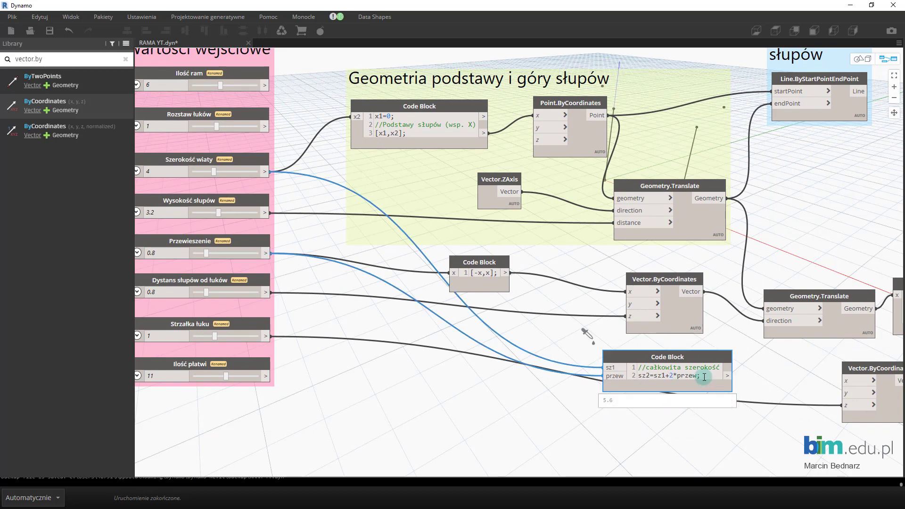
# - Add a 'sz2/2;' line outputting 2.8 and feed it into the second Vector.ByCoordinates x
pyautogui.press('Return')
pyautogui.press('Return')
pyautogui.write('sz2/2')
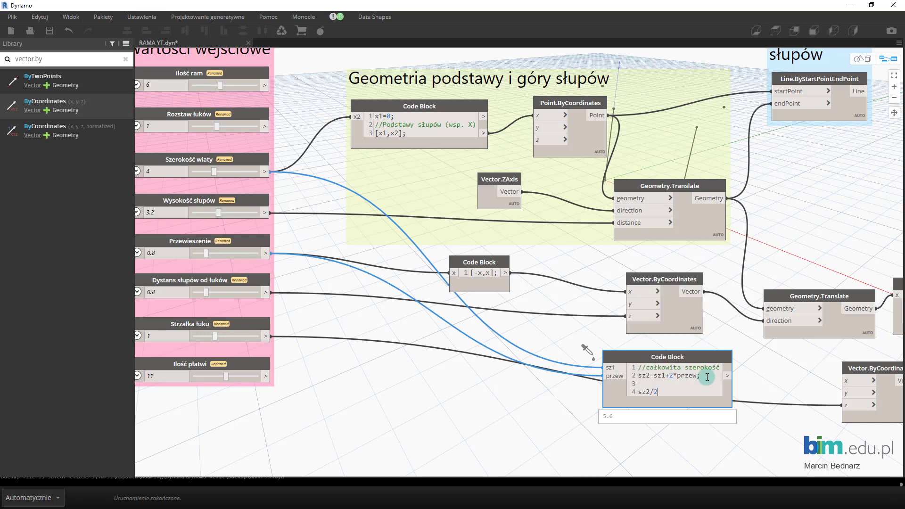
pyautogui.write(';')
pyautogui.write('2/2')
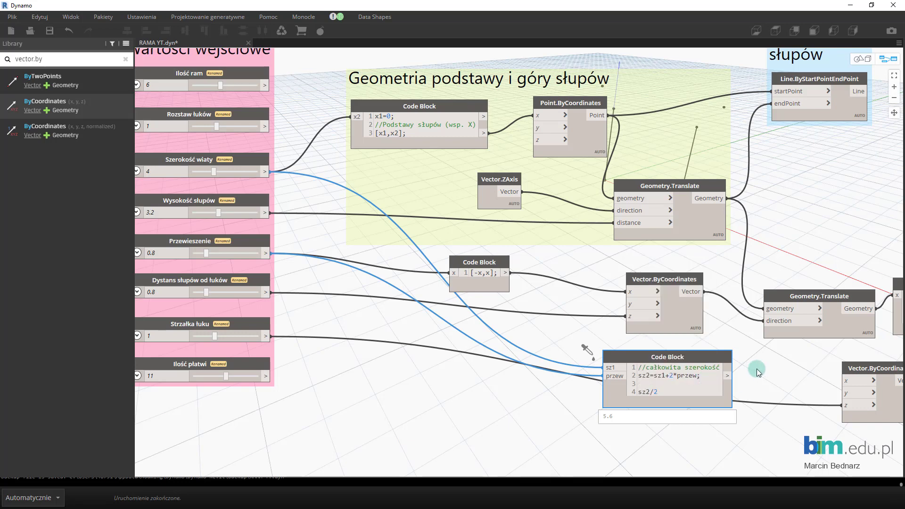
pyautogui.click(754, 370)
pyautogui.moveTo(768, 378); pyautogui.dragTo(677, 363, button='middle')
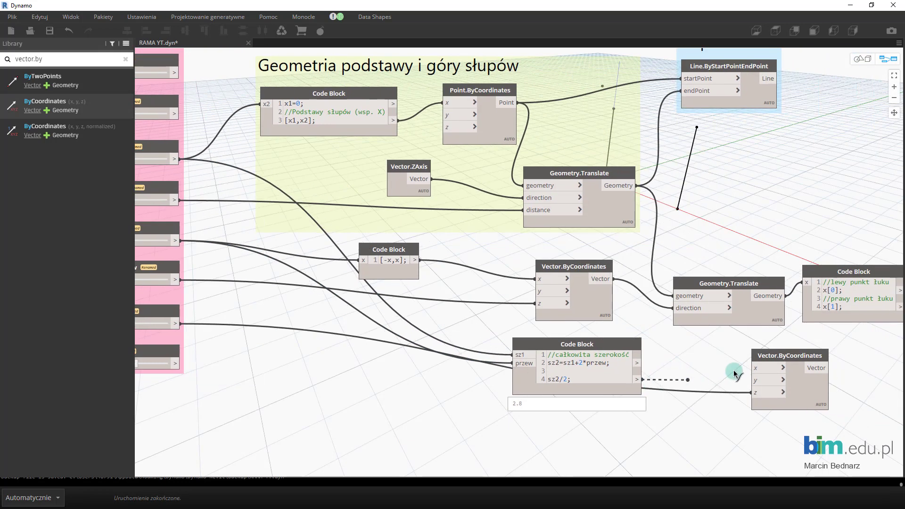
pyautogui.moveTo(637, 379); pyautogui.dragTo(753, 368)
pyautogui.moveTo(608, 345); pyautogui.dragTo(604, 334)
pyautogui.moveTo(604, 334); pyautogui.dragTo(544, 335, button='middle')
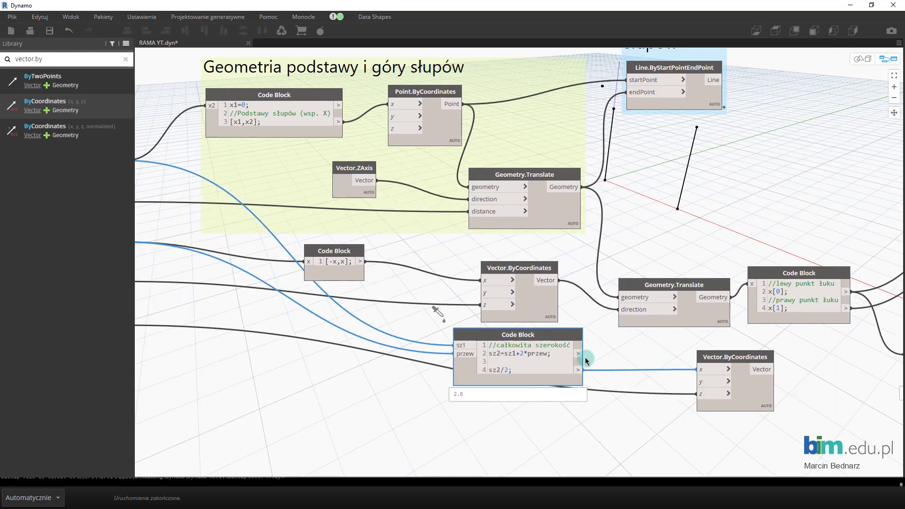
pyautogui.moveTo(641, 249); pyautogui.dragTo(547, 297, button='middle')
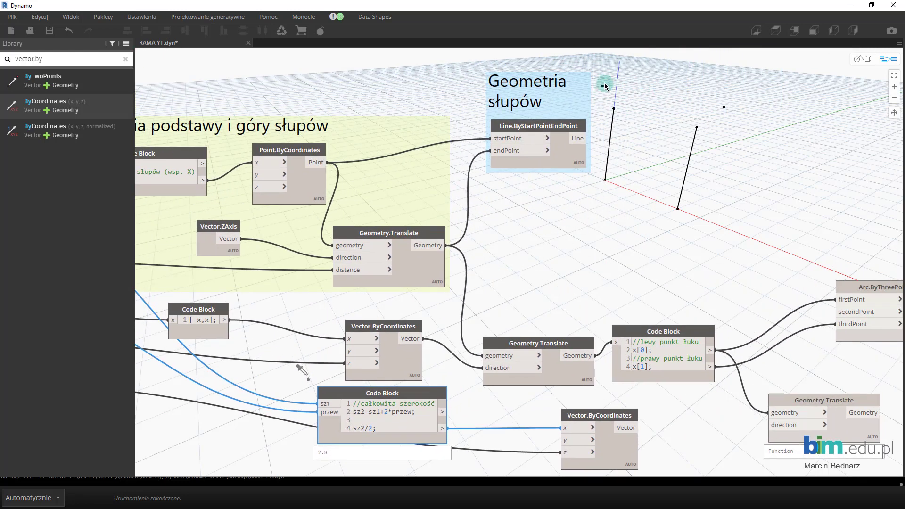
pyautogui.click(603, 87)
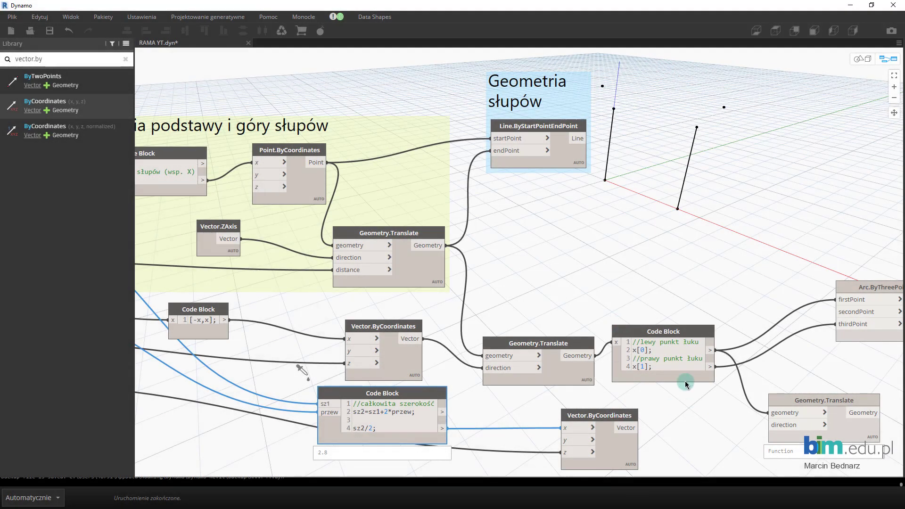
pyautogui.moveTo(686, 384)
pyautogui.mouseDown(button='middle')
pyautogui.moveTo(650, 359)
pyautogui.moveTo(620, 389)
pyautogui.mouseUp(button='middle')
# - Use the new vector as the Translate direction and feed the raised point to the arc's secondPoint
pyautogui.click(580, 401)
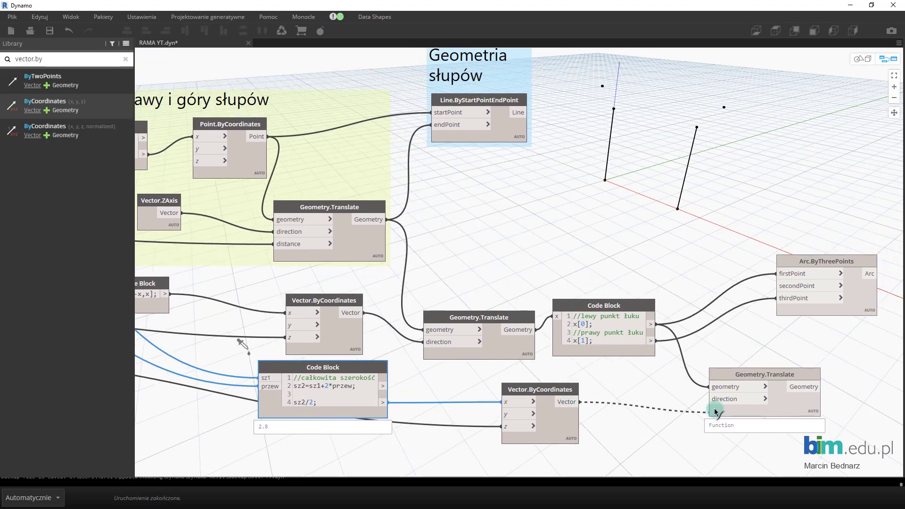
pyautogui.click(714, 401)
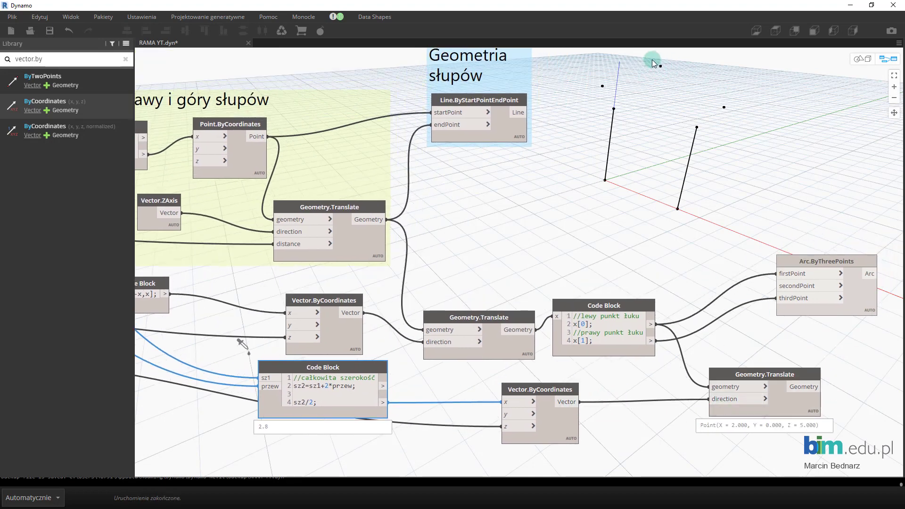
pyautogui.moveTo(754, 264); pyautogui.dragTo(740, 262, button='middle')
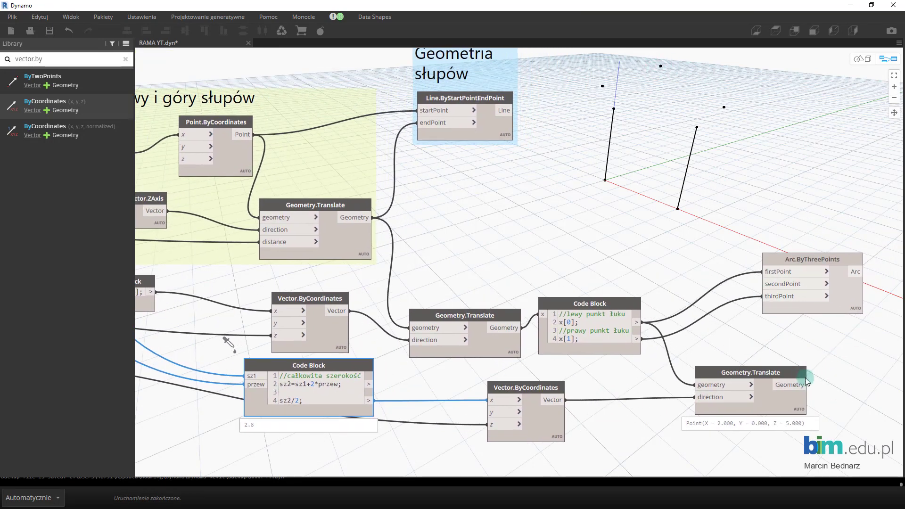
pyautogui.click(800, 390)
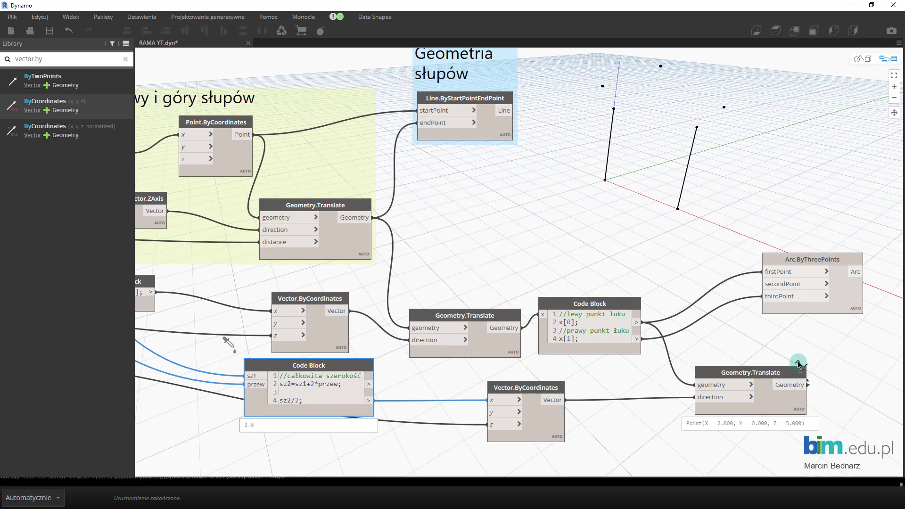
pyautogui.click(761, 284)
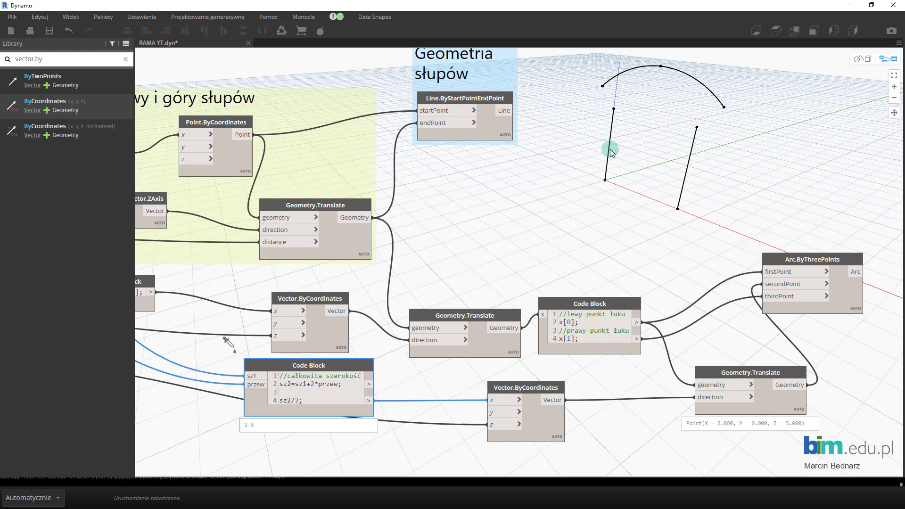
# - Tidy the code, vector, translate and arc nodes closer together and box-select them
pyautogui.scroll(-2, 590, 164)
pyautogui.scroll(-2, 600, 202)
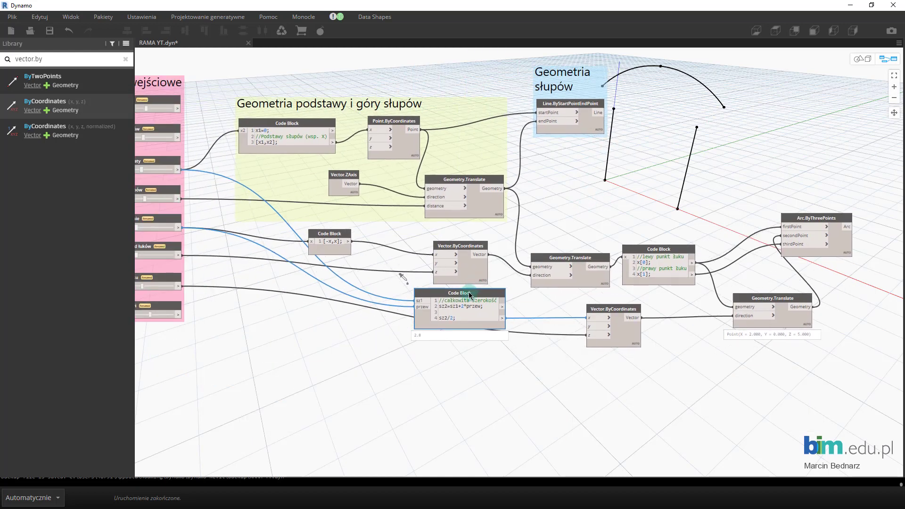
pyautogui.moveTo(469, 296); pyautogui.dragTo(449, 297)
pyautogui.moveTo(627, 310); pyautogui.dragTo(597, 313)
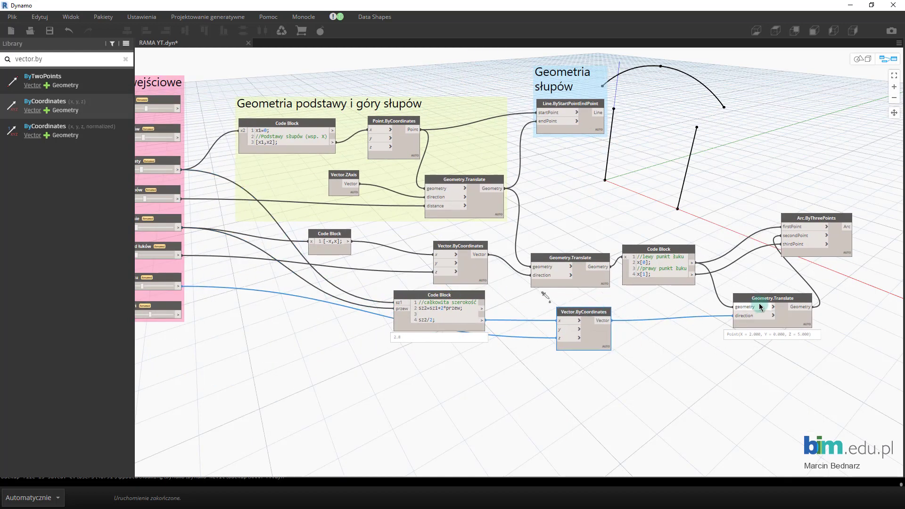
pyautogui.moveTo(759, 306); pyautogui.dragTo(661, 314)
pyautogui.moveTo(795, 221); pyautogui.dragTo(762, 249)
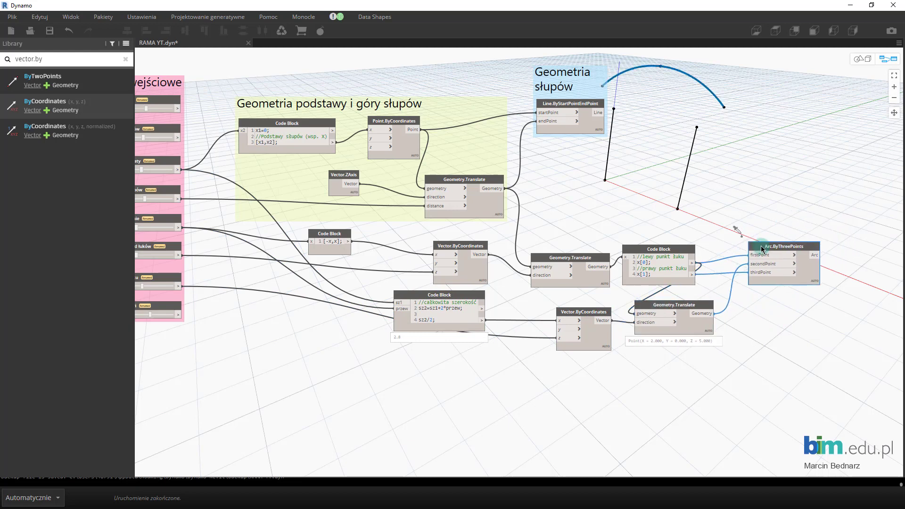
pyautogui.moveTo(819, 372); pyautogui.dragTo(311, 224)
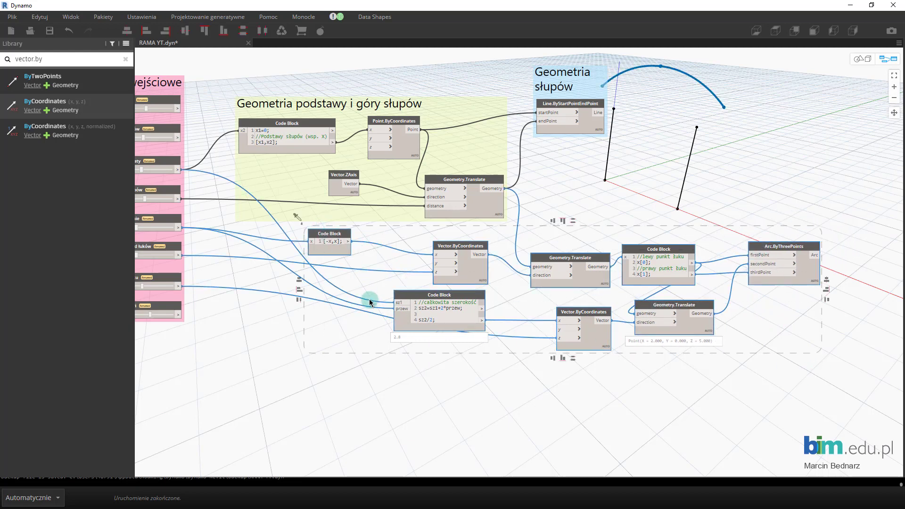
# - Group the selected arc-building nodes and title the group 'Tworzenie łuku'
pyautogui.hotkey('ctrl', 'g')
pyautogui.moveTo(404, 236)
pyautogui.mouseDown()
pyautogui.moveTo(414, 264)
pyautogui.moveTo(407, 272)
pyautogui.mouseUp()
pyautogui.write('Tworzeni')
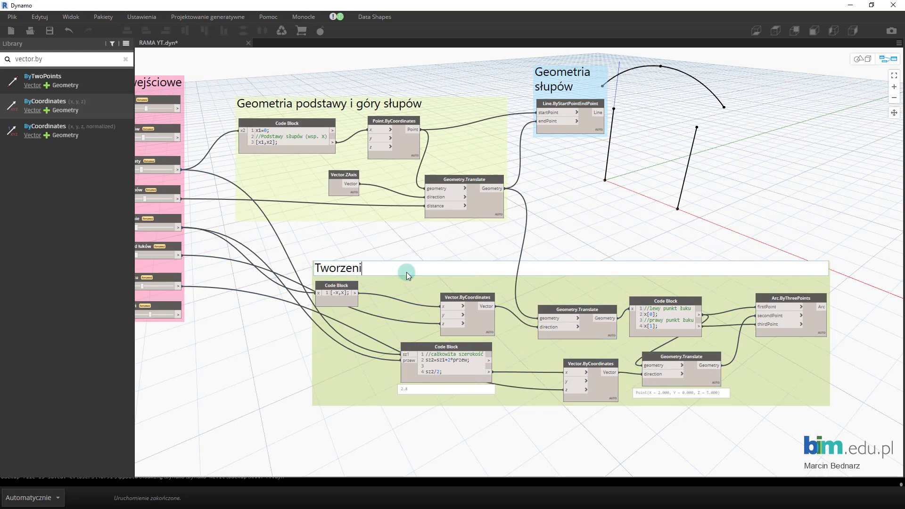
pyautogui.write('e łuku')
pyautogui.click(642, 223)
# - Colour the 'Tworzenie łuku' group teal and move it beneath the column groups
pyautogui.rightClick(612, 287)
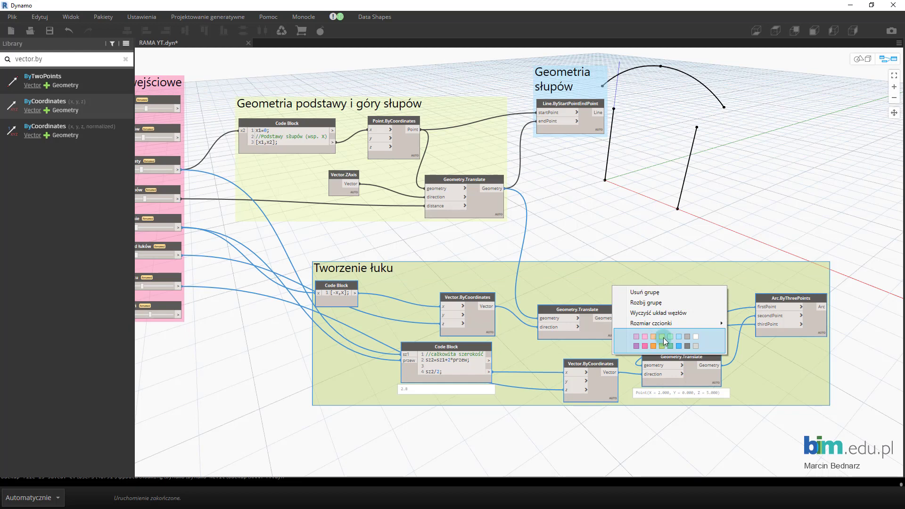
pyautogui.click(671, 338)
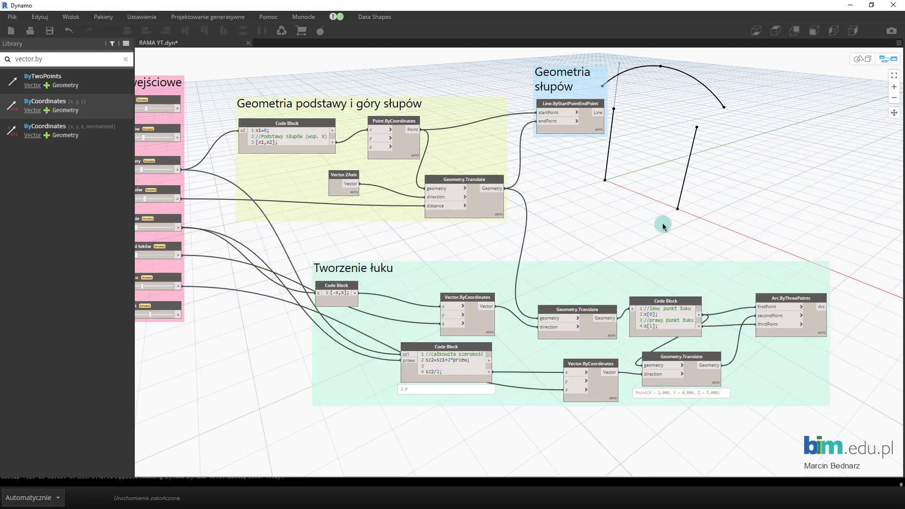
pyautogui.moveTo(620, 162); pyautogui.dragTo(644, 195, button='middle')
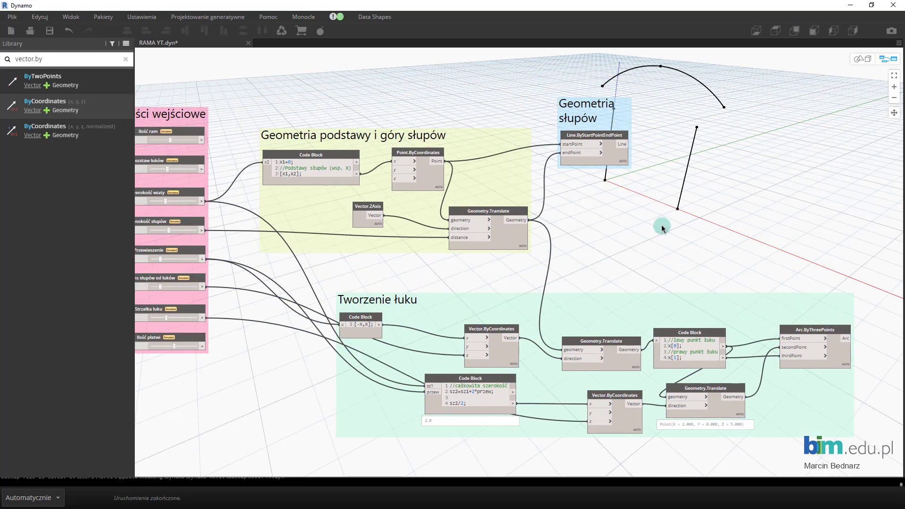
pyautogui.click(504, 295)
pyautogui.moveTo(505, 294); pyautogui.dragTo(450, 265)
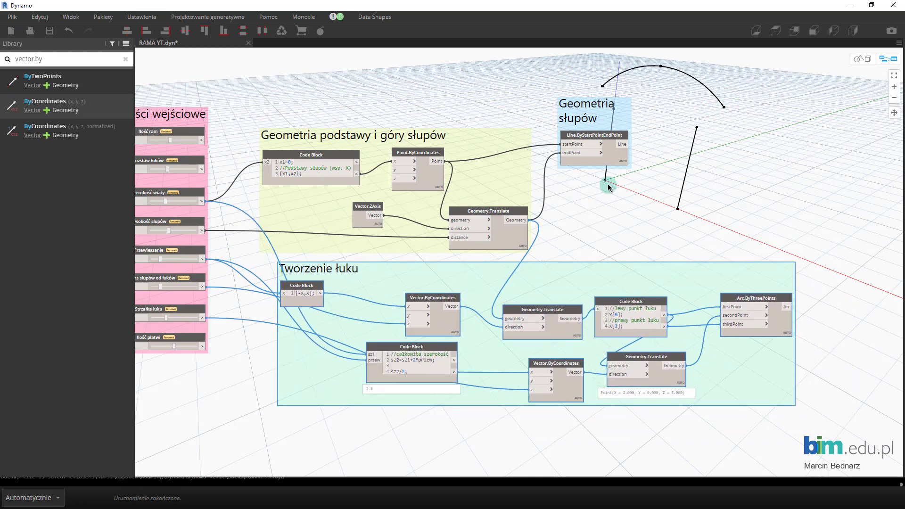